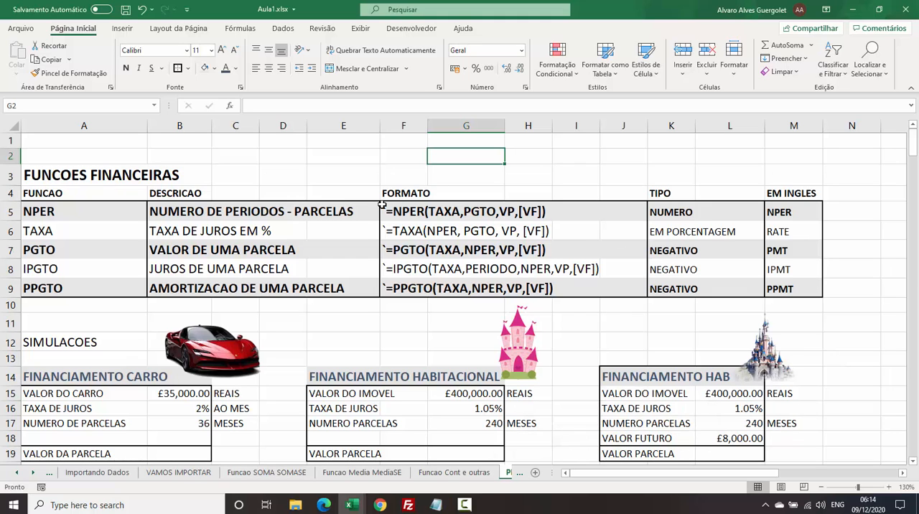
Examine the NPER row of the financial functions table, checking its description, result type and English name.
left_click_drag(682, 191, 811, 293)
left_click(495, 213)
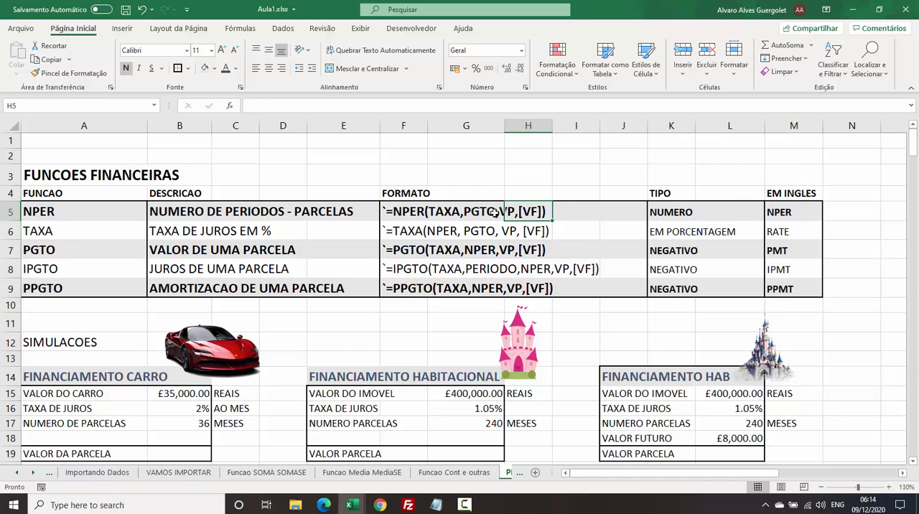
left_click(554, 188)
left_click(404, 176)
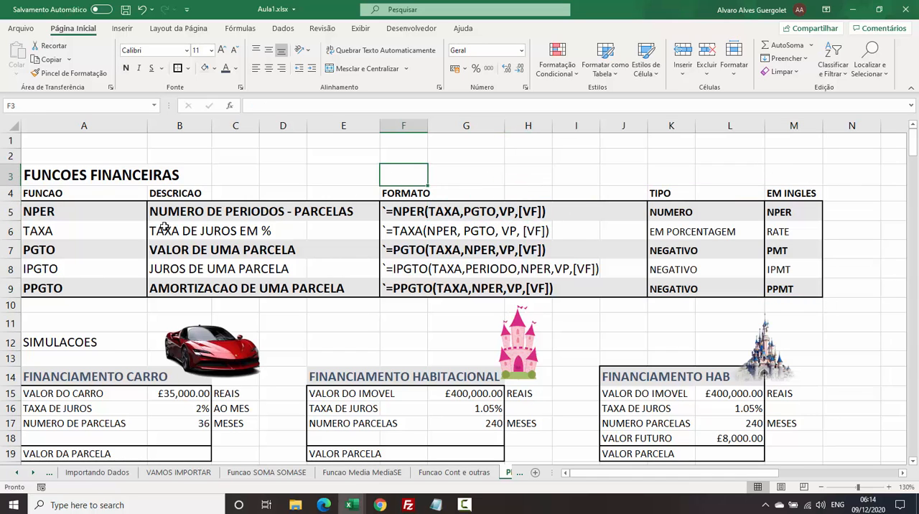
left_click(31, 210)
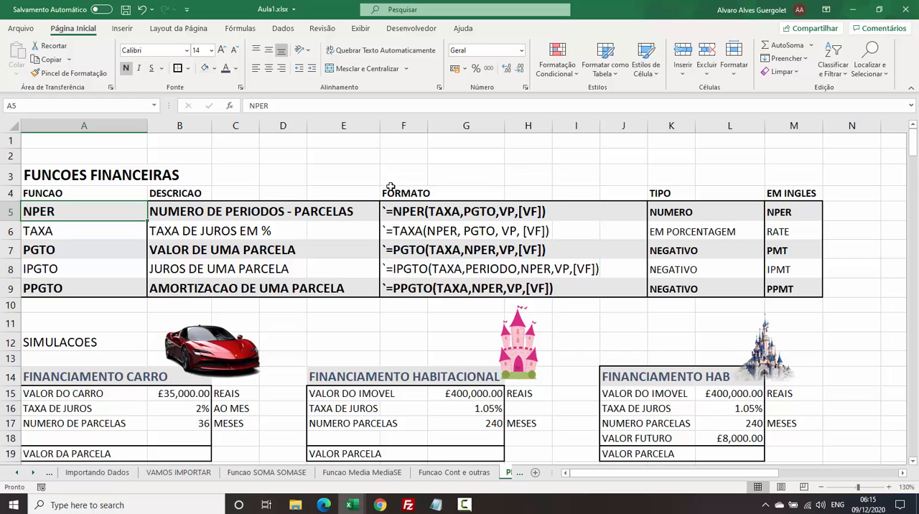
left_click(170, 211)
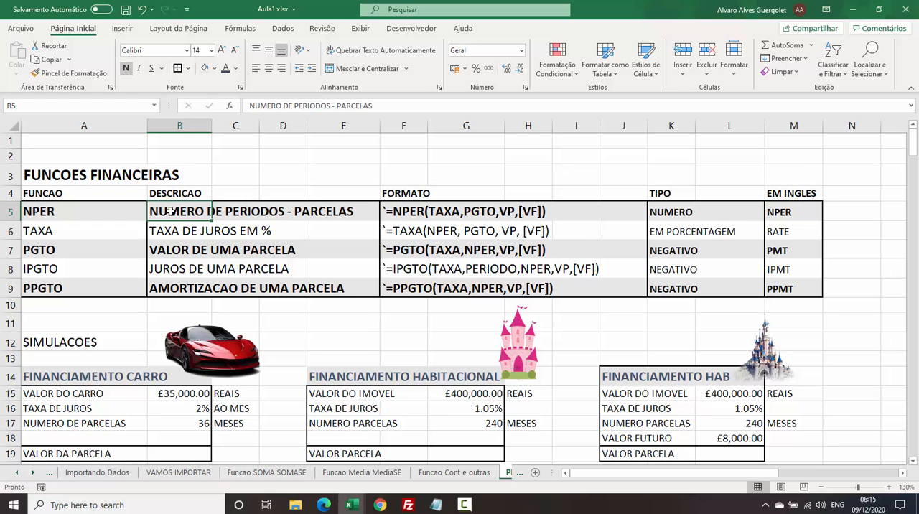
left_click(687, 212)
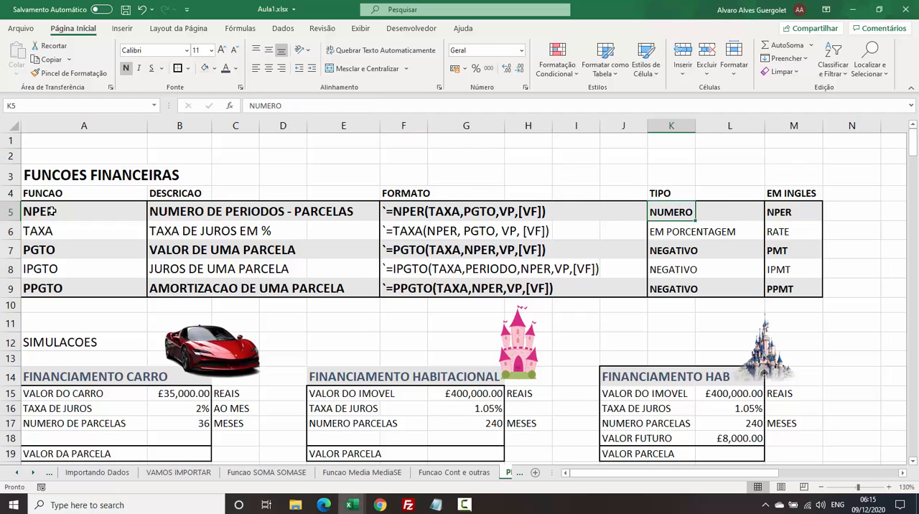
left_click(779, 212)
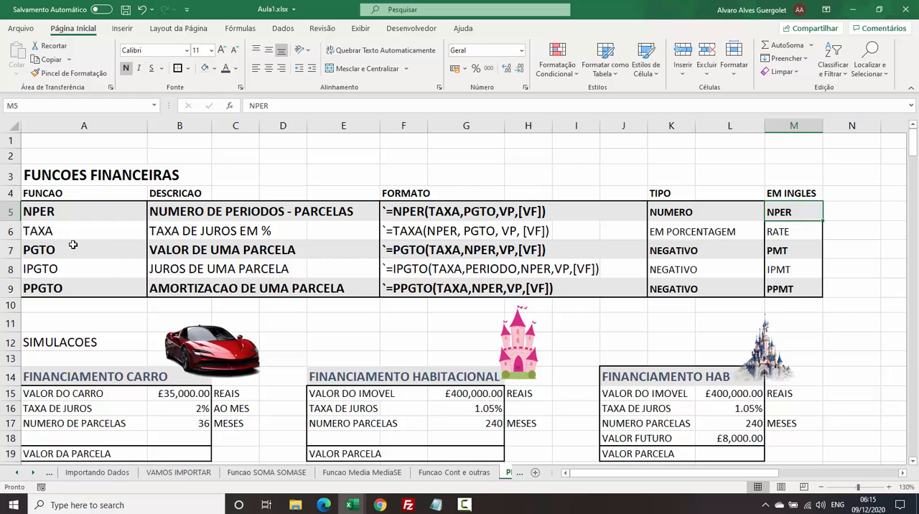
Examine the TAXA row across its format, result type and English equivalent.
left_click(36, 231)
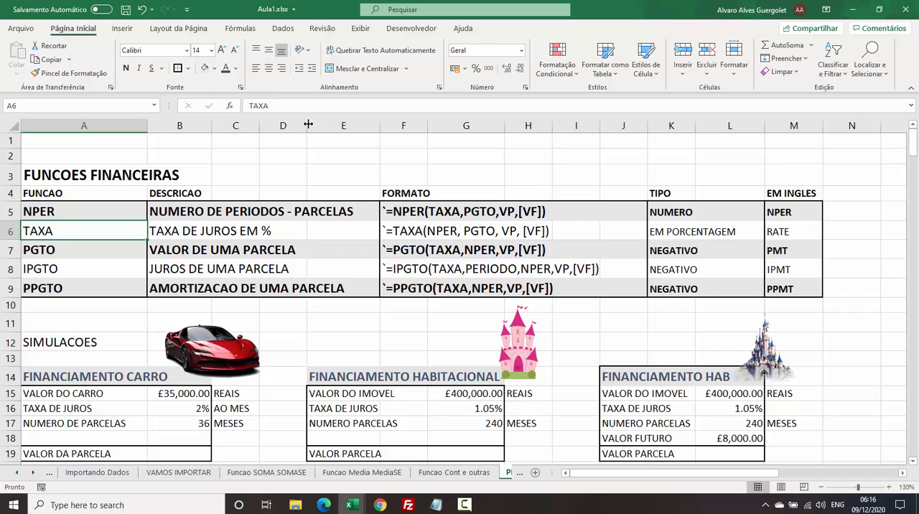
key("Right")
key("Right")
key("Right")
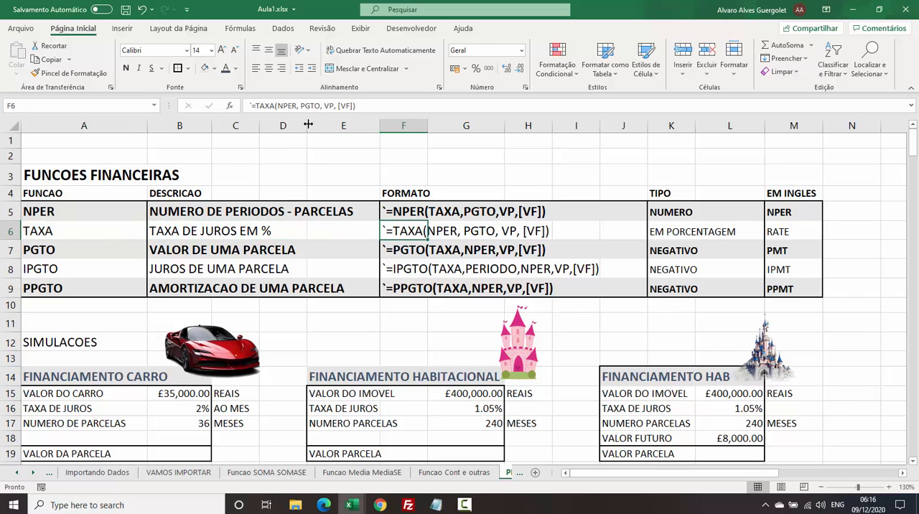
key("Right")
key("Right")
key("Right")
key("Right")
key("Right")
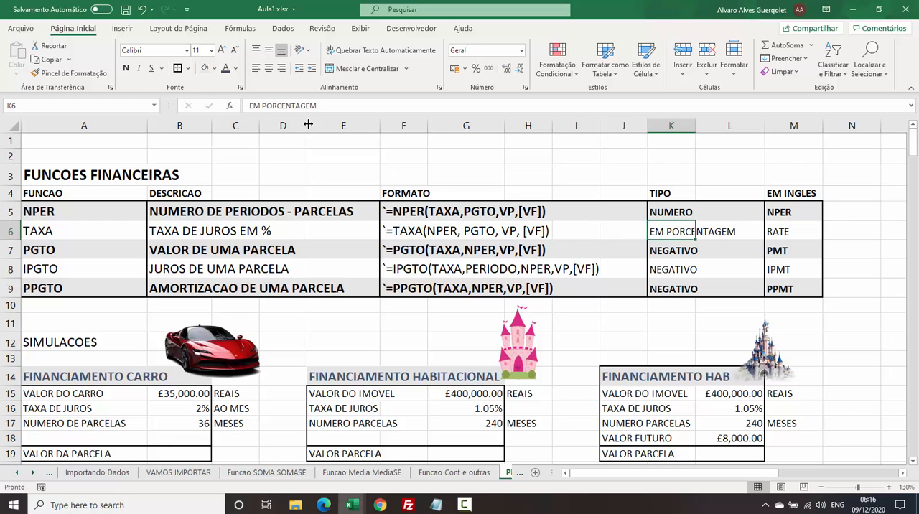
key("Right")
key("Right")
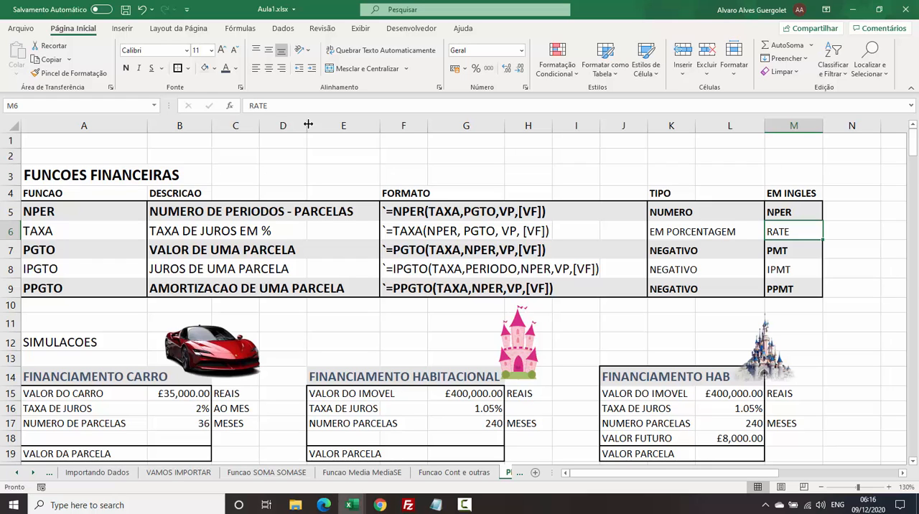
Examine the PGTO row, checking its description, argument format, result type and English name.
left_click(40, 257)
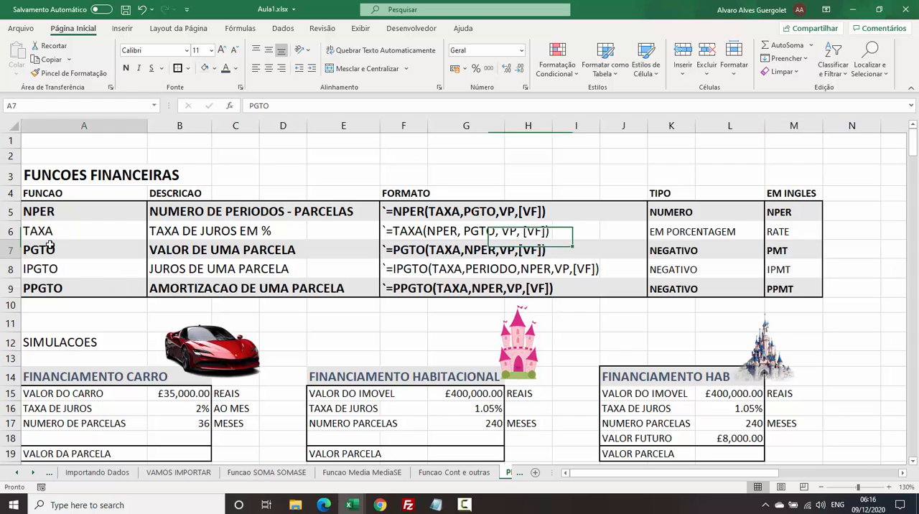
left_click(172, 254)
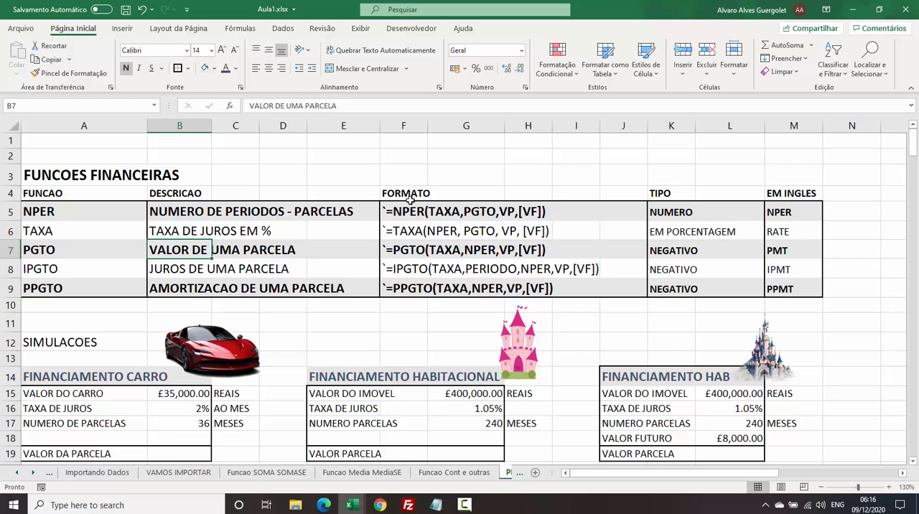
left_click(74, 245)
left_click(189, 255)
left_click(403, 247)
left_click(666, 253)
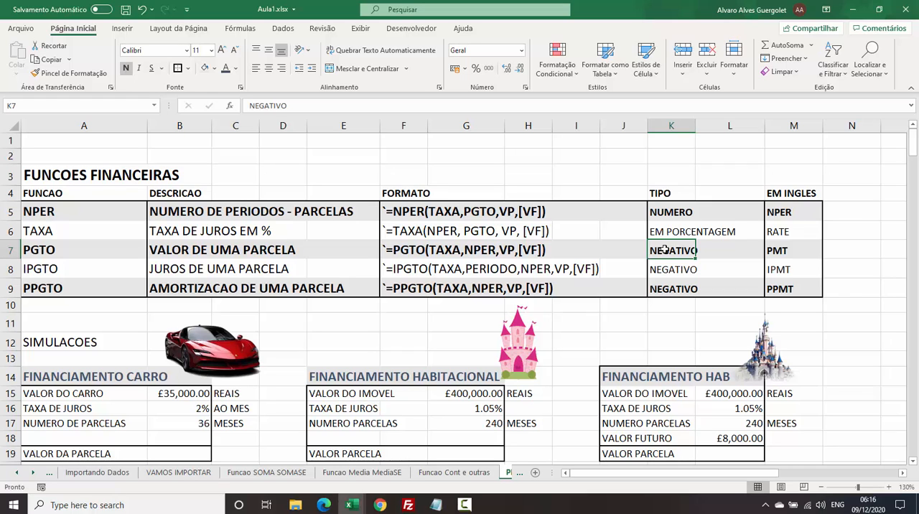
left_click(50, 256)
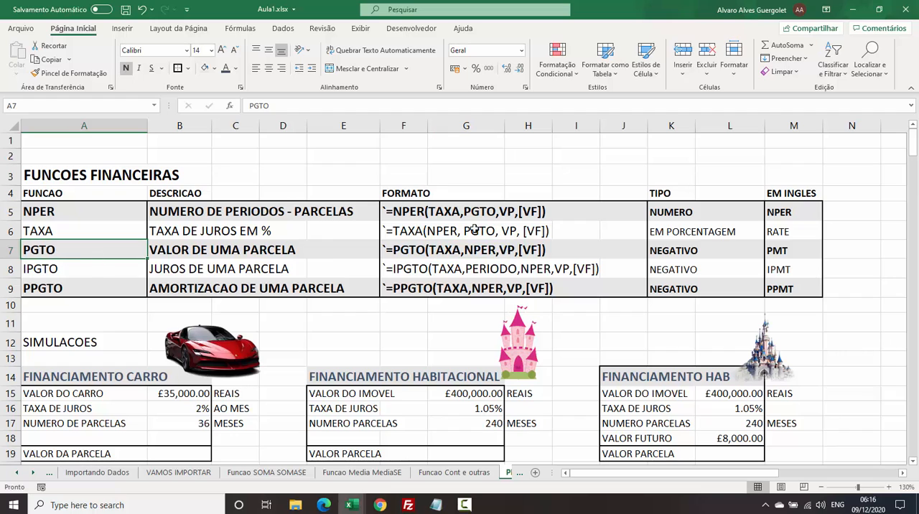
left_click(678, 254)
left_click(43, 255)
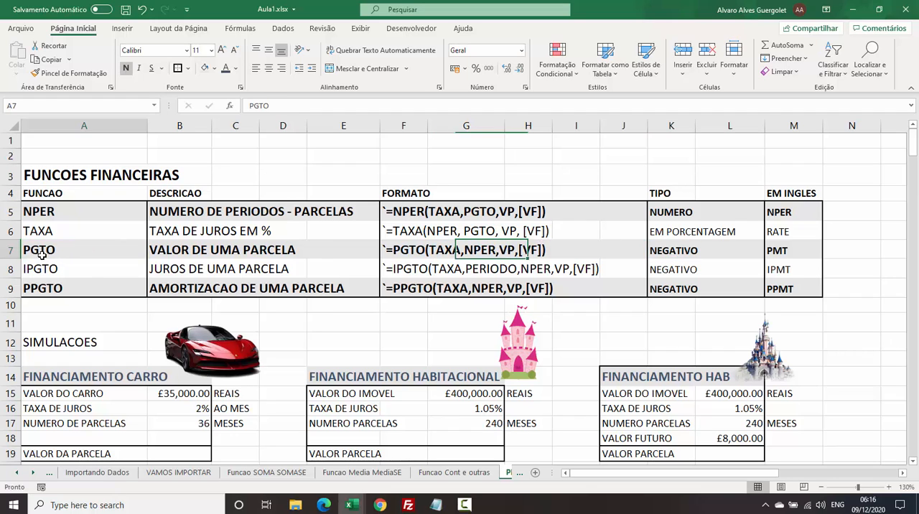
left_click_drag(172, 253, 266, 250)
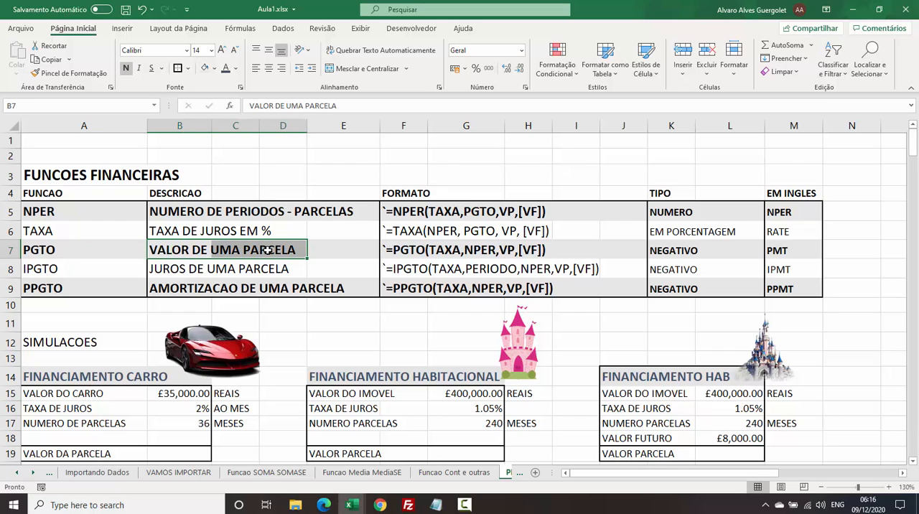
left_click(788, 251)
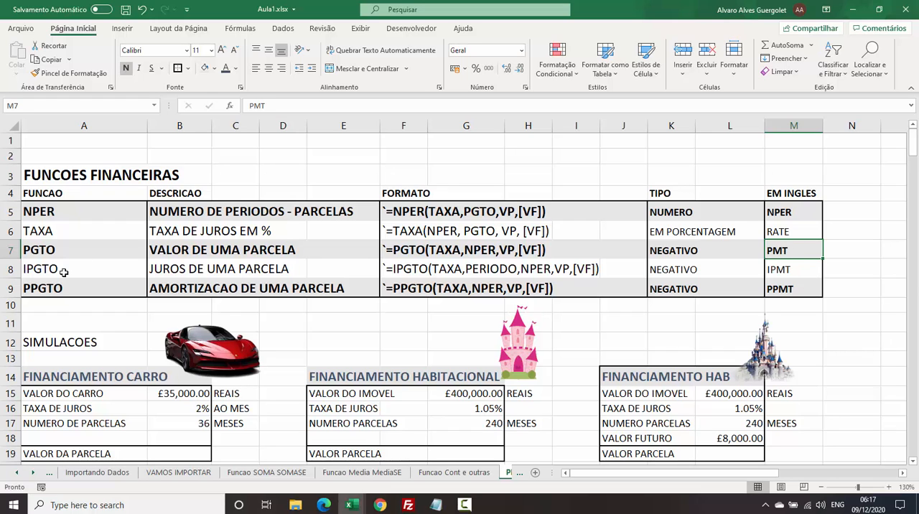
left_click(26, 252)
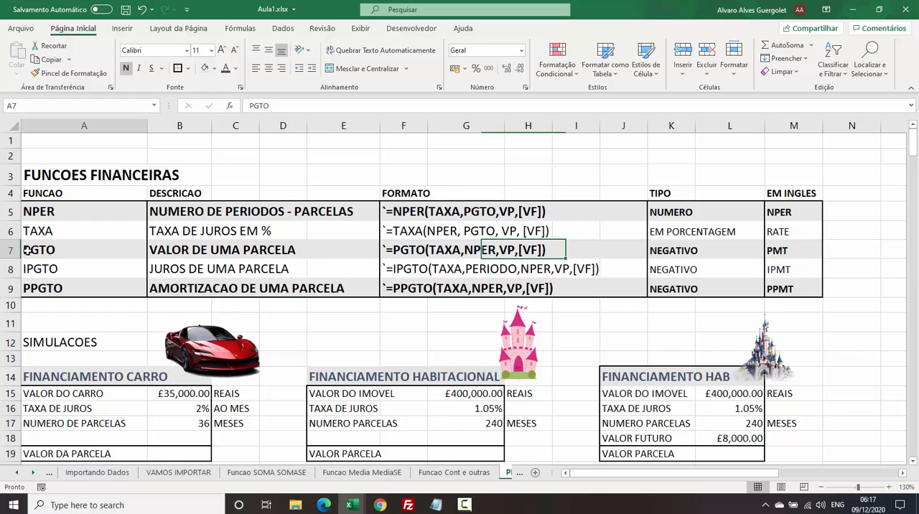
left_click(775, 251)
Compare the function names PGTO, IPGTO and PPGTO with their English equivalents in the EM INGLES column.
left_click(50, 267)
left_click(45, 249)
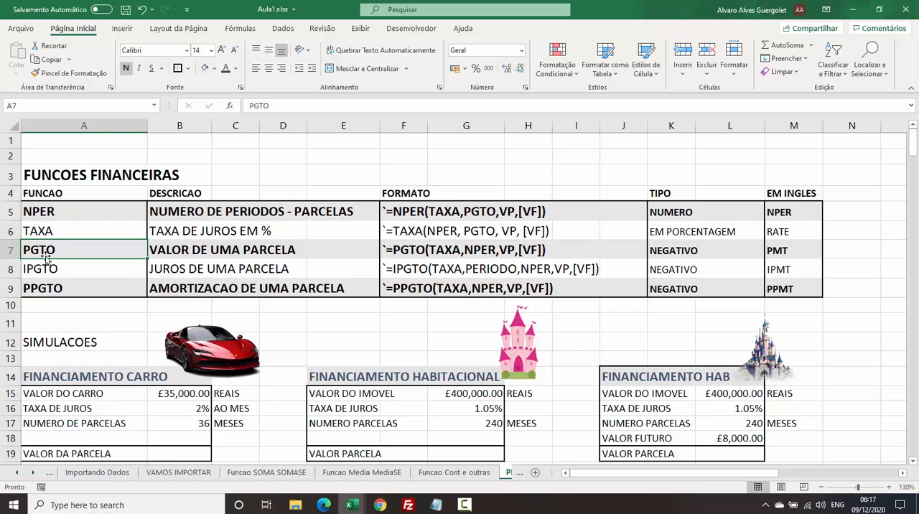
left_click(43, 267)
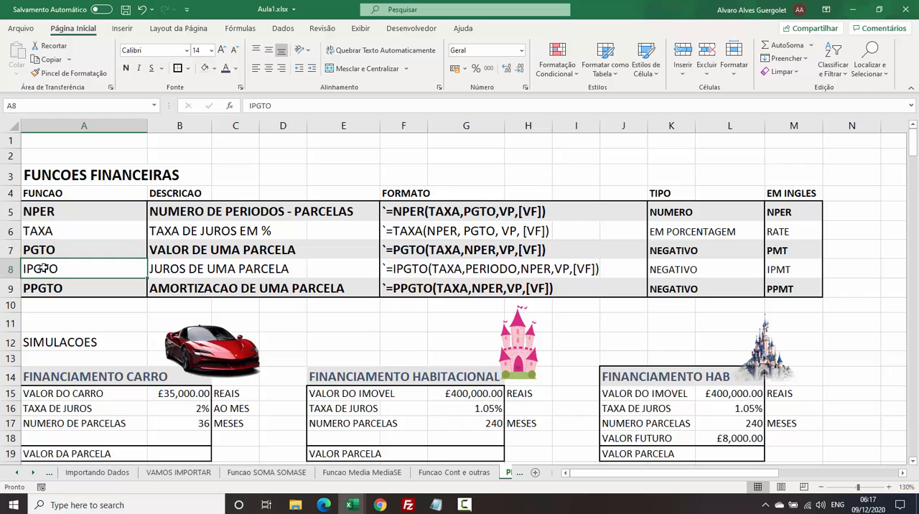
left_click(53, 286)
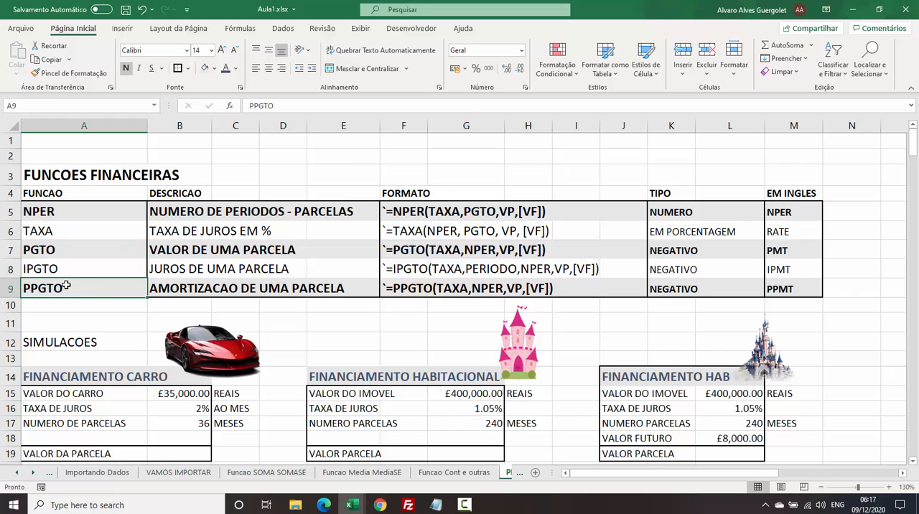
left_click(786, 255)
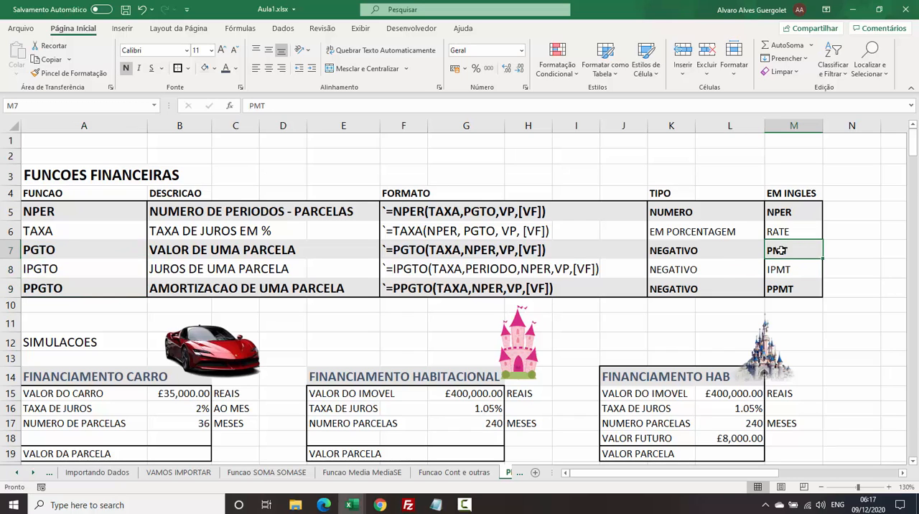
left_click(800, 270)
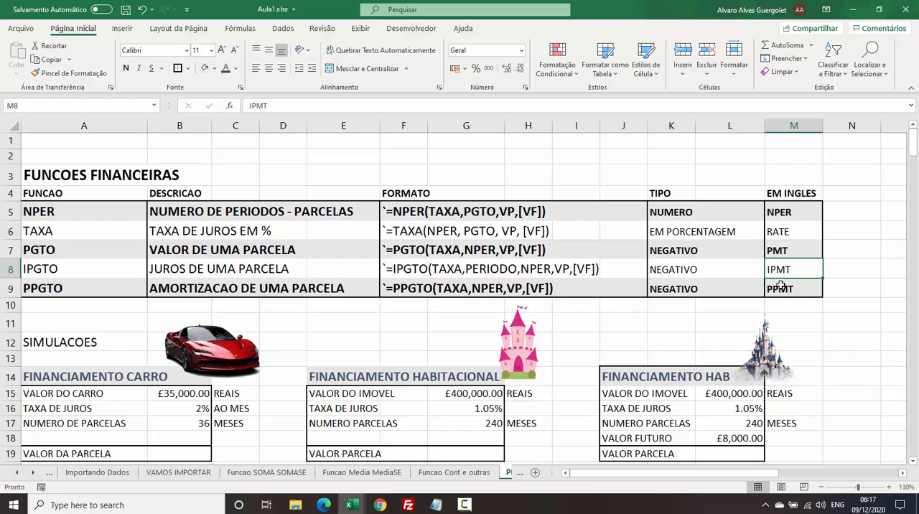
left_click(799, 285)
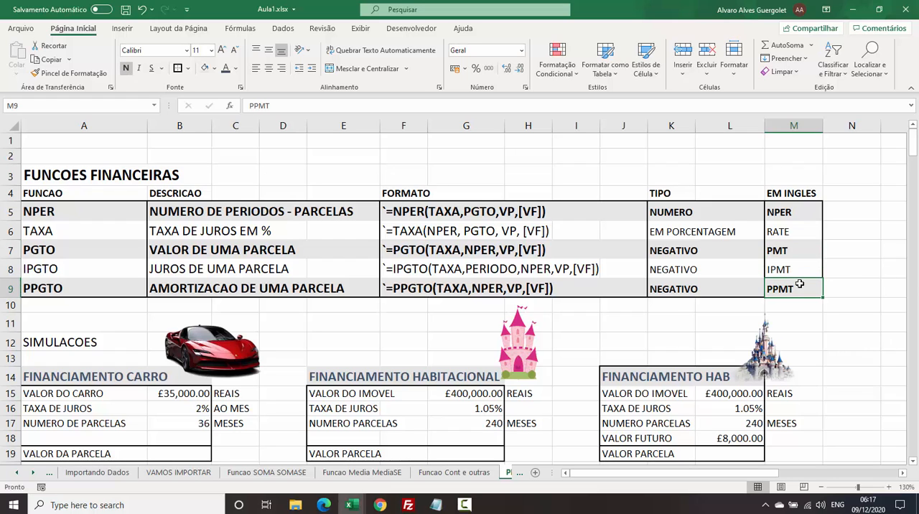
left_click(797, 270)
left_click(795, 251)
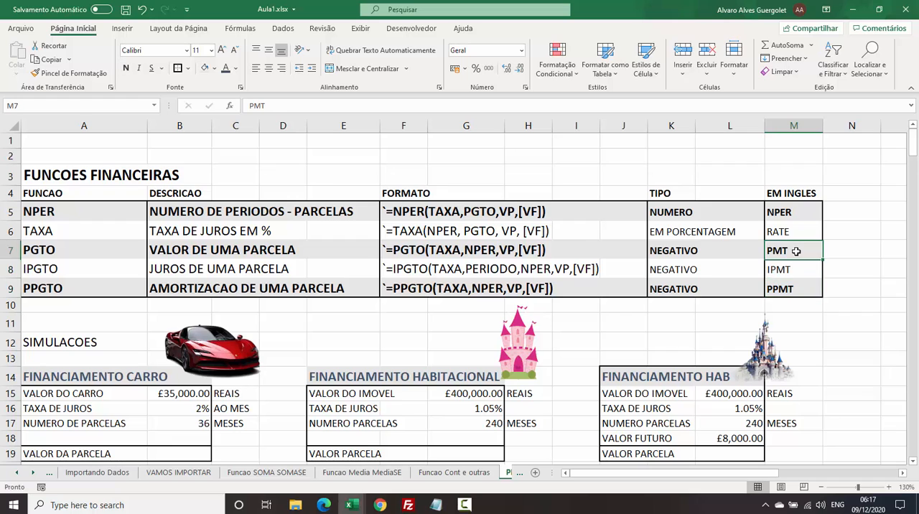
Compare PGTO with the IPGTO and PPGTO rows, checking their descriptions, result types and English names.
left_click(60, 249)
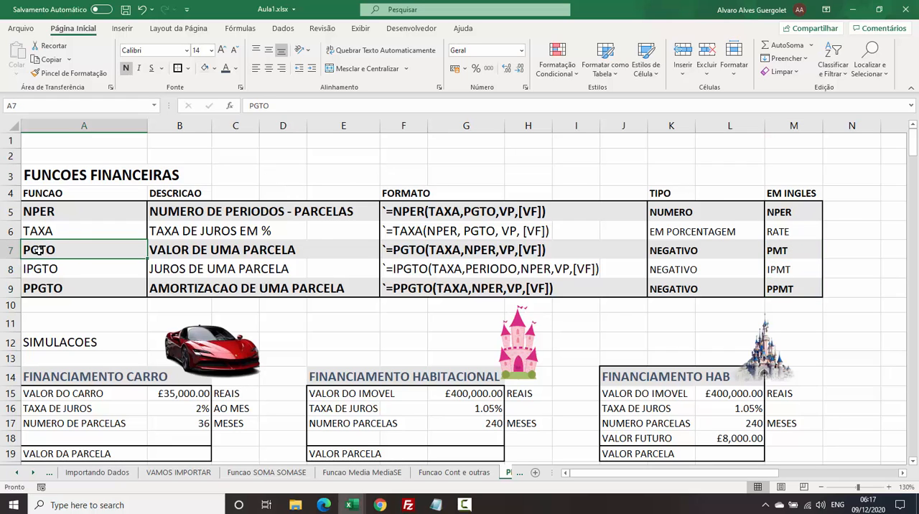
left_click(71, 267)
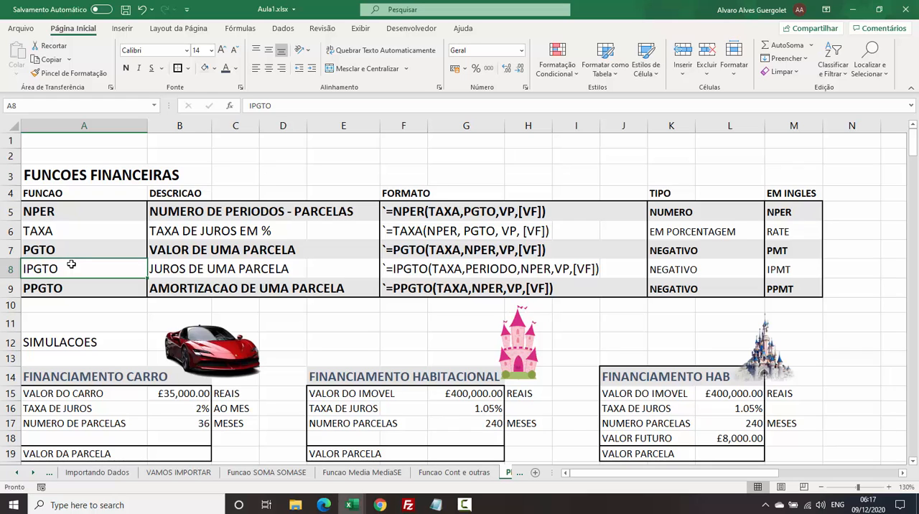
left_click(68, 248)
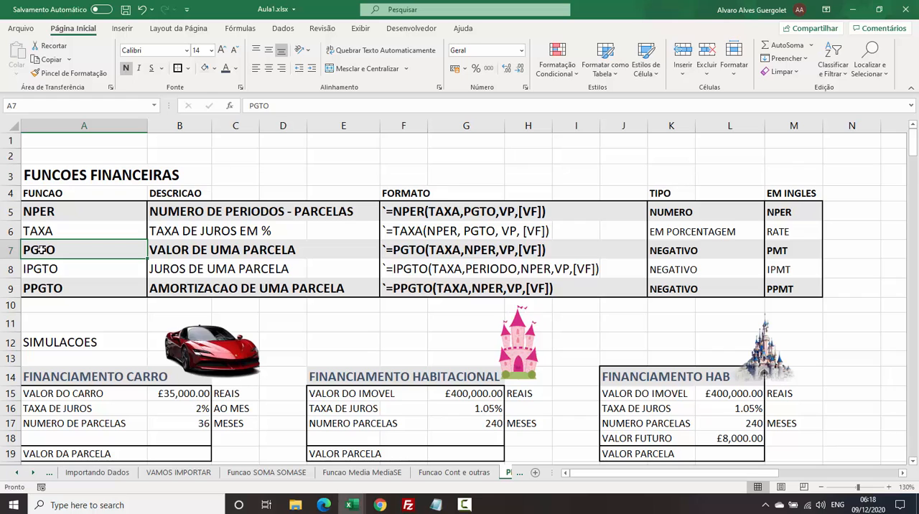
left_click(66, 268)
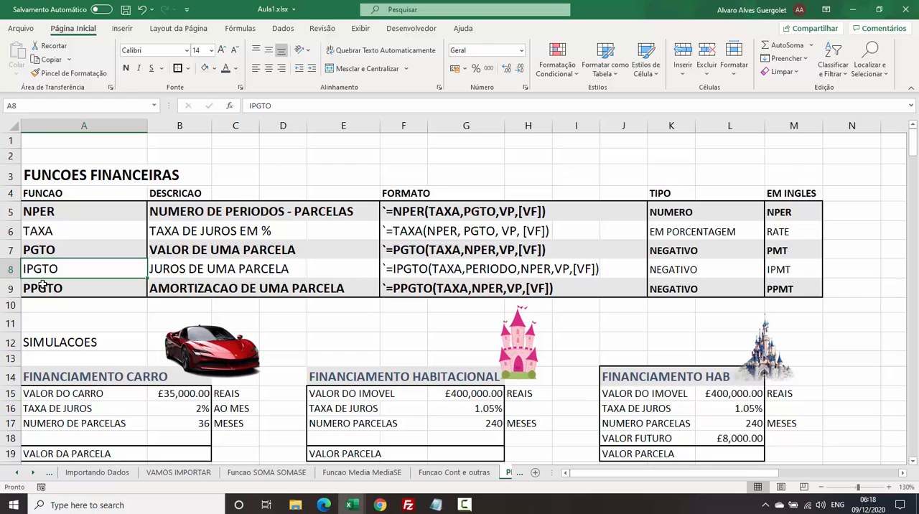
left_click(53, 248)
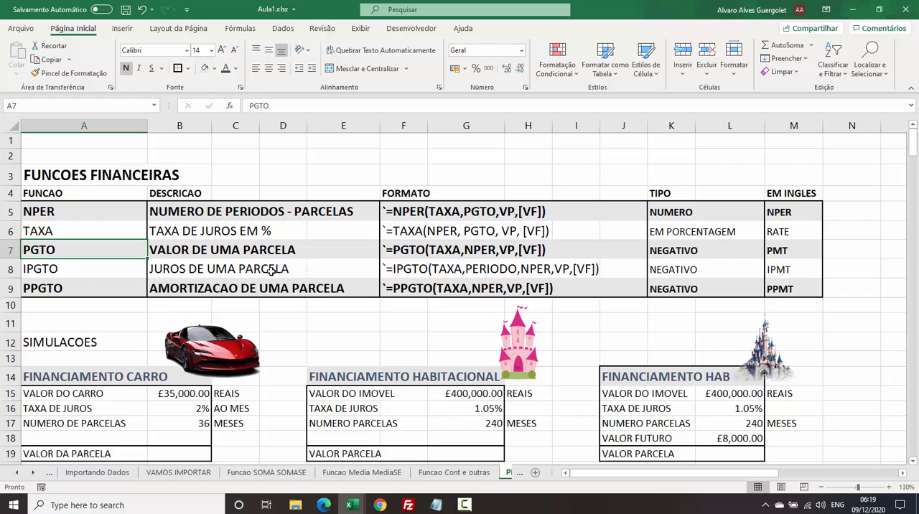
left_click(190, 287)
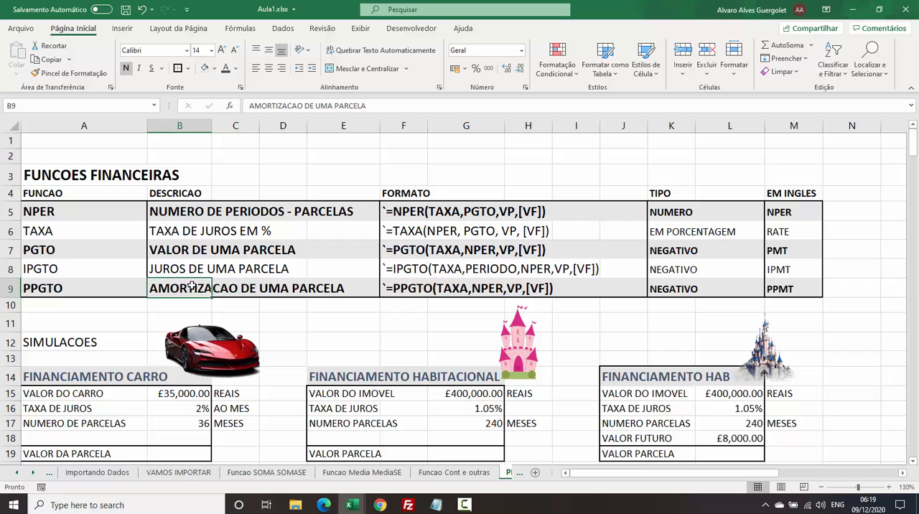
left_click_drag(168, 269, 205, 288)
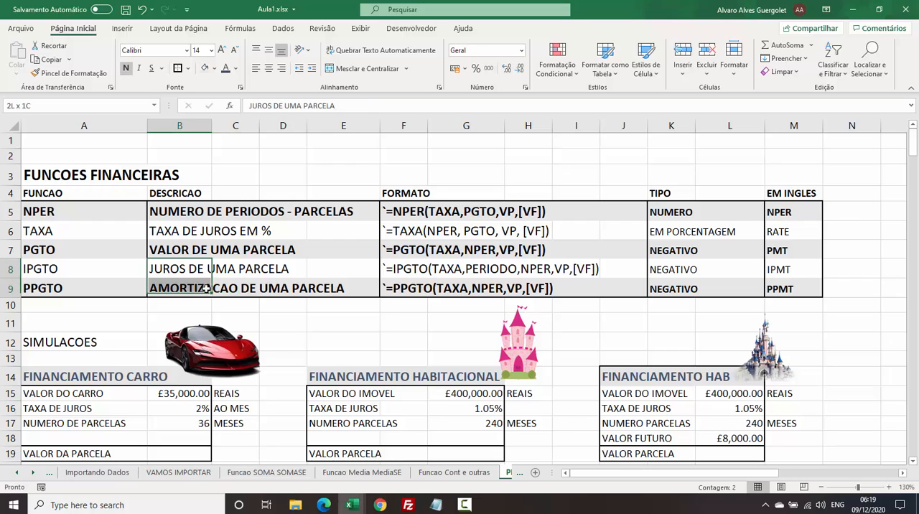
mouse_move(679, 270)
left_mouse_down()
mouse_move(673, 288)
mouse_move(670, 267)
left_mouse_up()
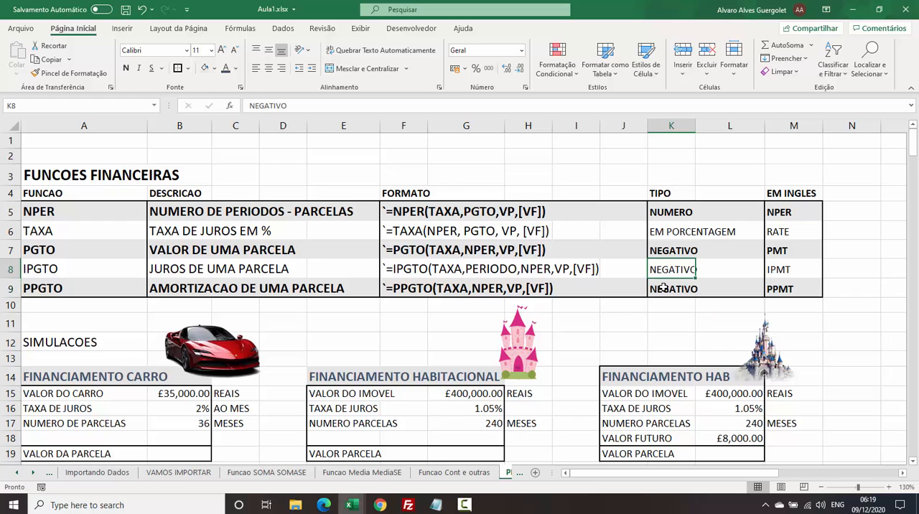
left_click(663, 287)
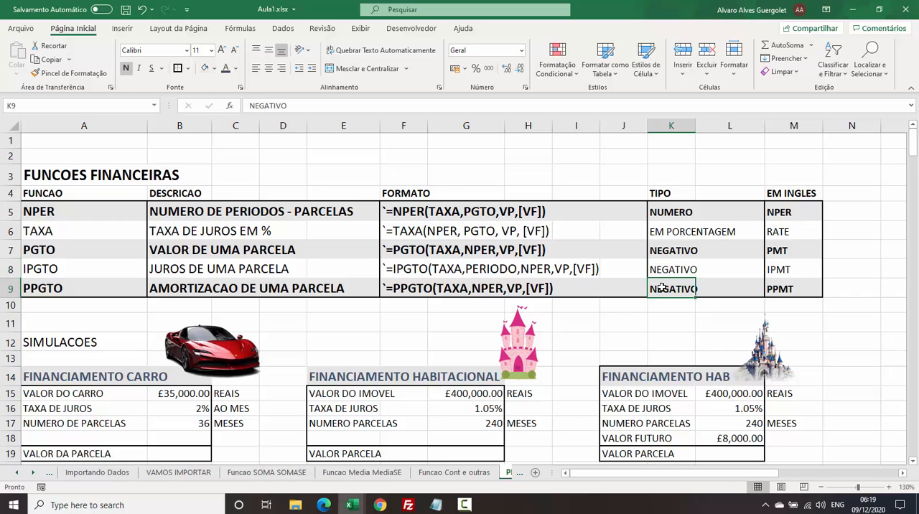
left_click_drag(782, 268, 779, 290)
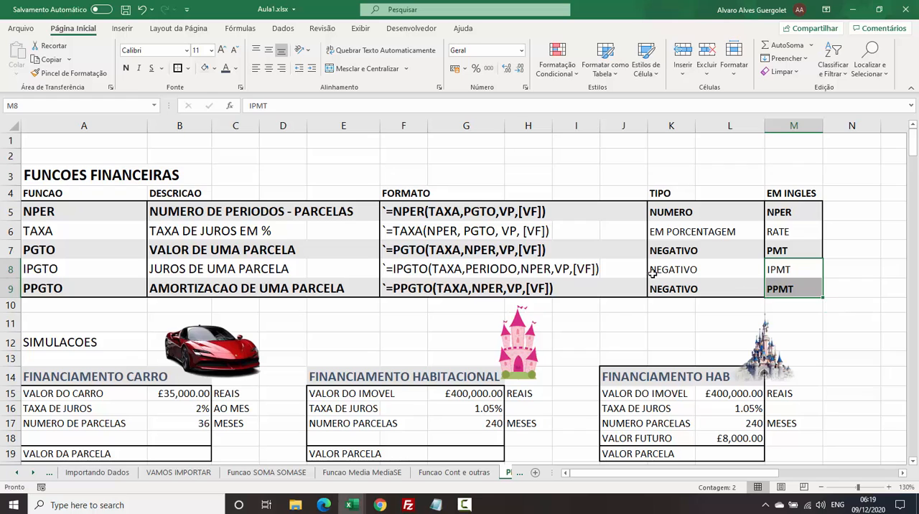
left_click(633, 261)
left_click(516, 249)
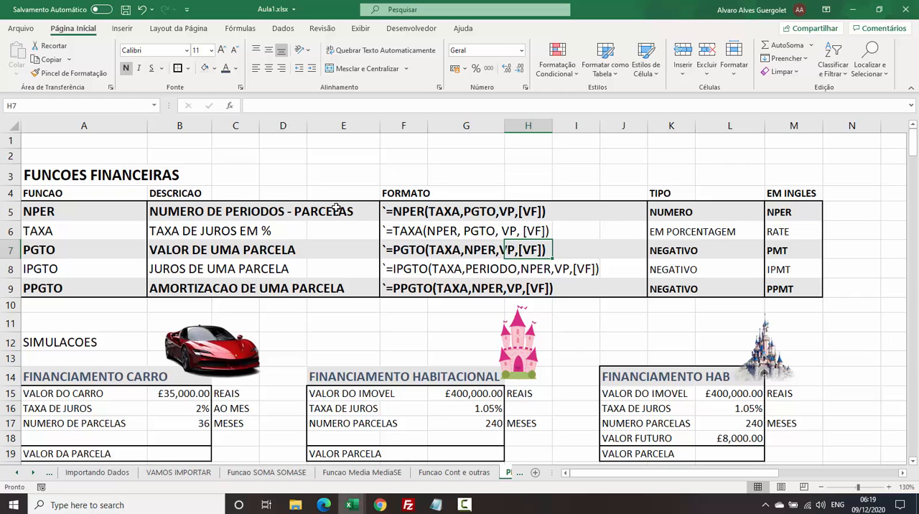
Examine the FINANCIAMENTO CARRO simulation: car value, monthly interest rate, number of installments in months and the VALOR DA PARCELA cell.
left_click(188, 359)
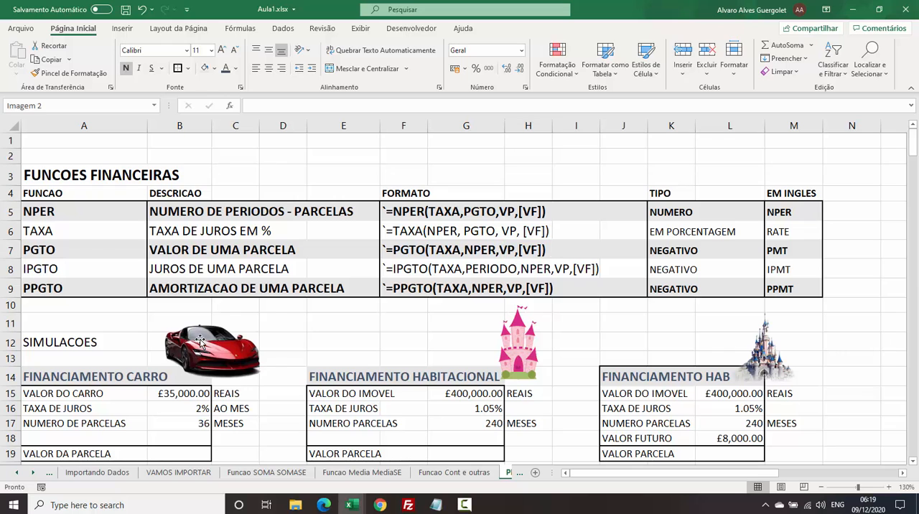
left_click(131, 324)
scroll(127, 356, "down", 3)
left_click(154, 278)
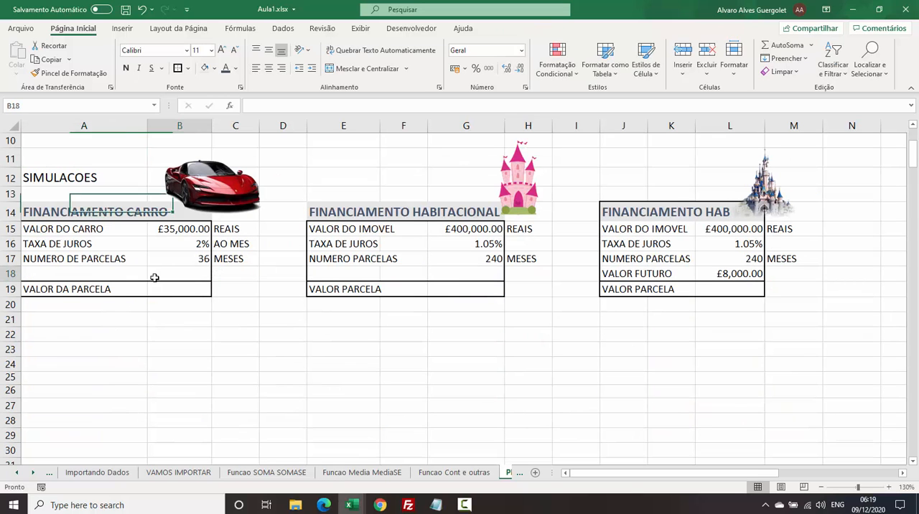
left_click(160, 220)
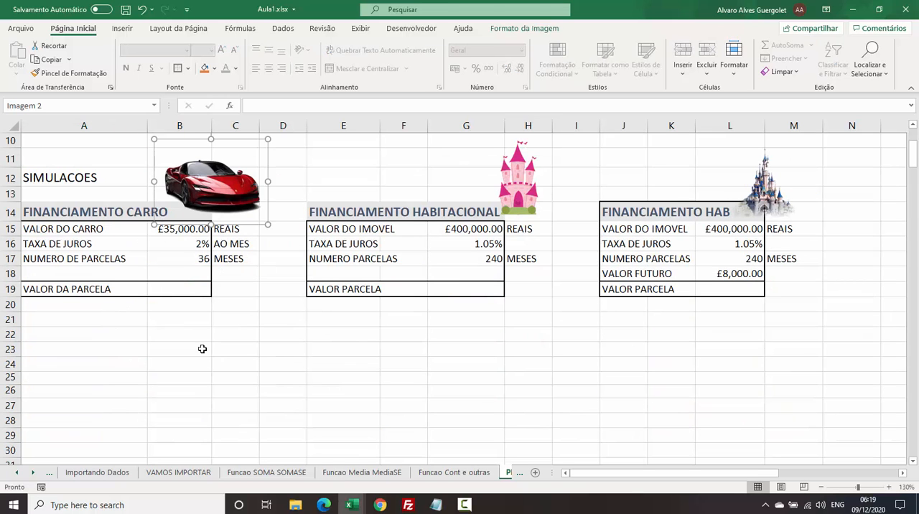
left_click(168, 233)
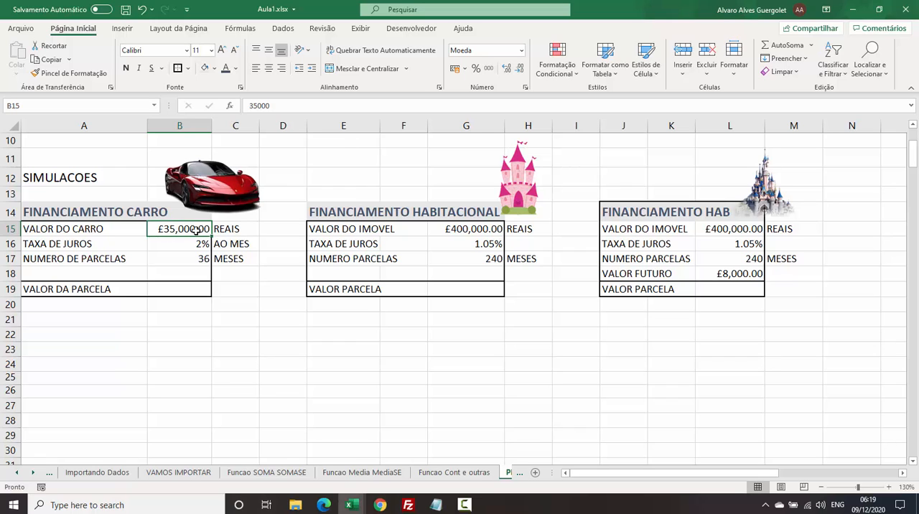
left_click(190, 243)
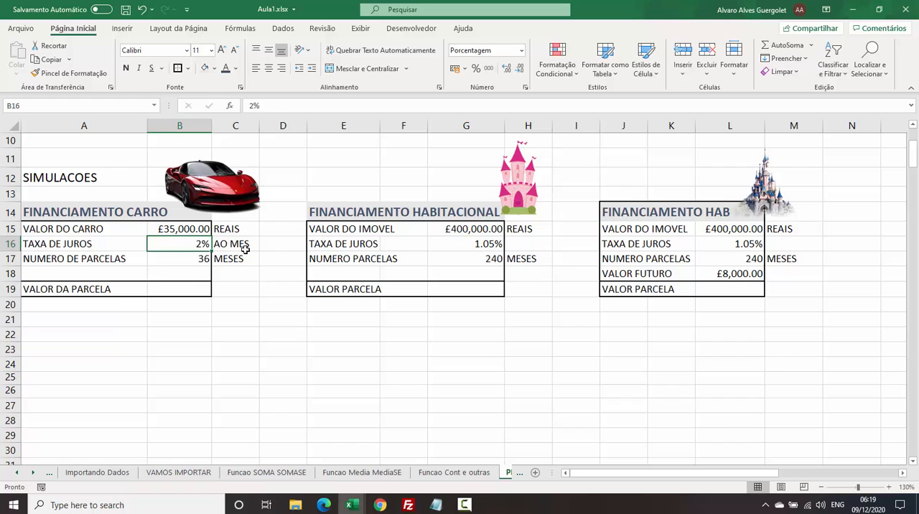
left_click(245, 248)
left_click(202, 258)
left_click(230, 258)
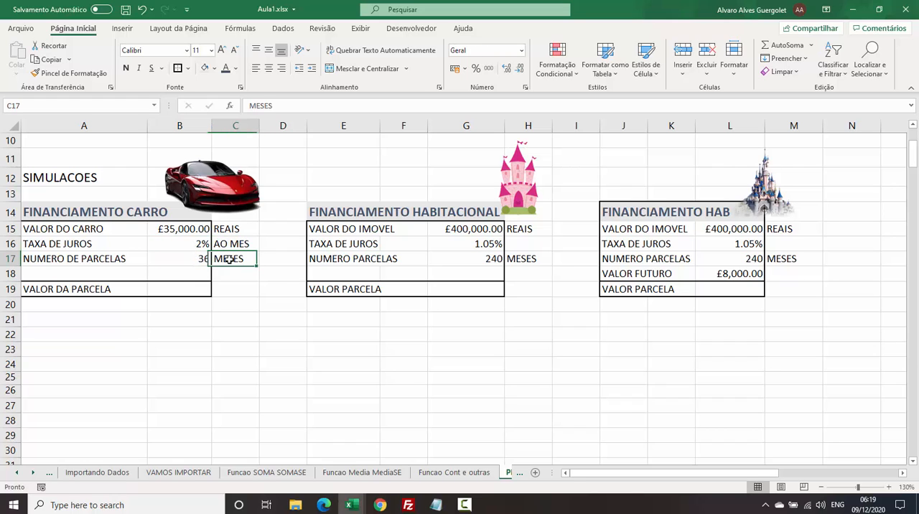
left_click(170, 286)
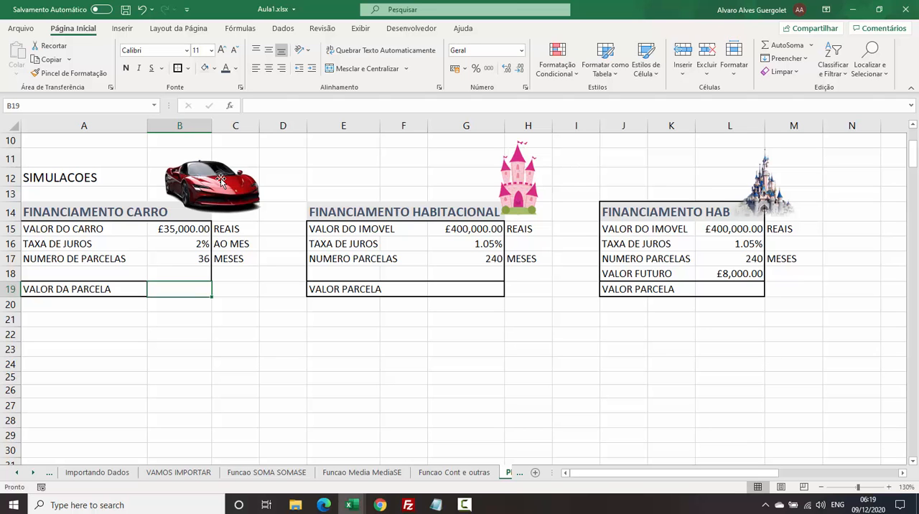
Review the PGTO row's description and the TAXA, NPER and VP arguments of its format.
scroll(105, 238, "up", 3)
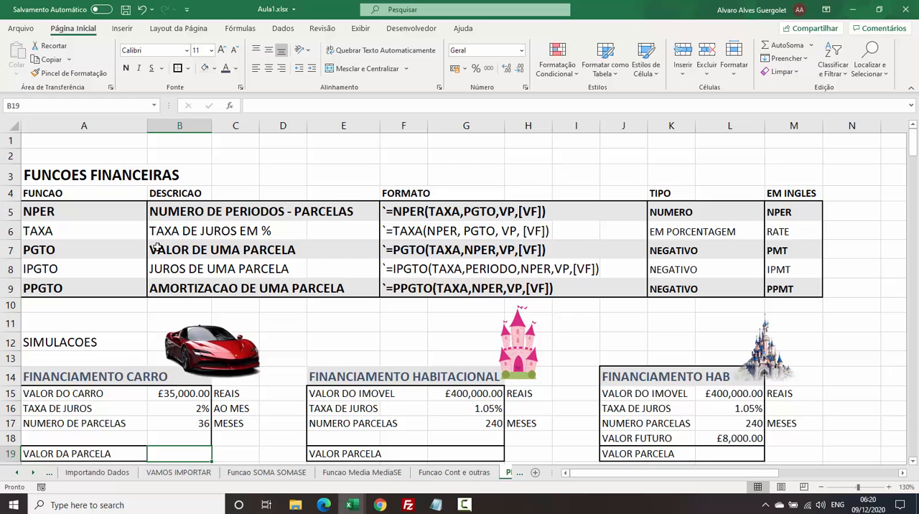
left_click(26, 250)
left_click_drag(151, 251, 296, 251)
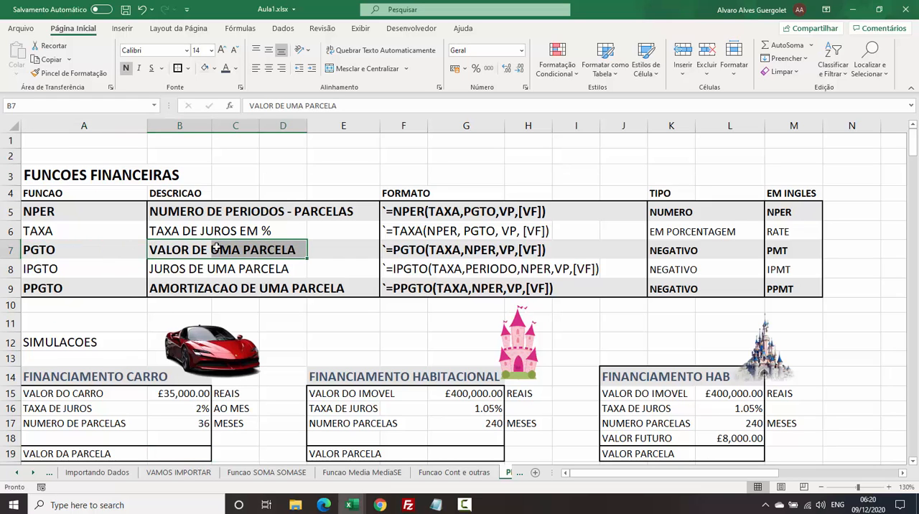
left_click(69, 250)
left_click(404, 251)
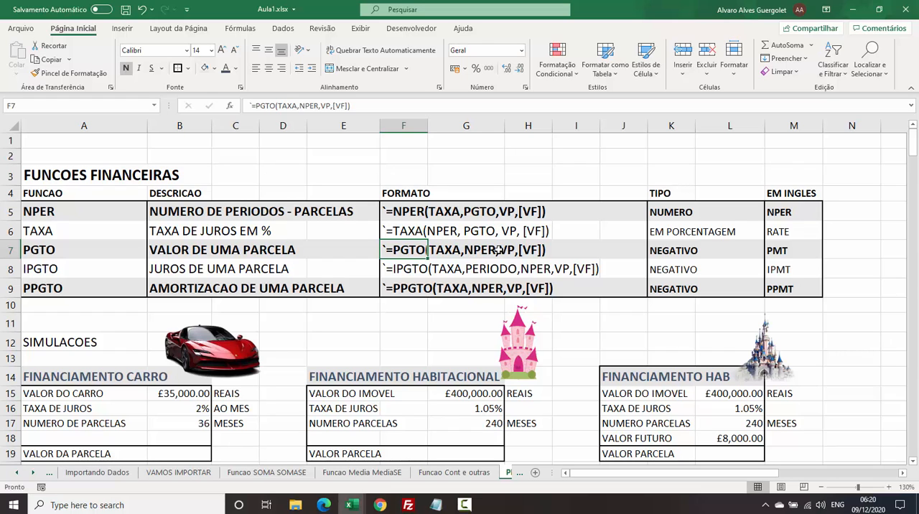
left_click(438, 251)
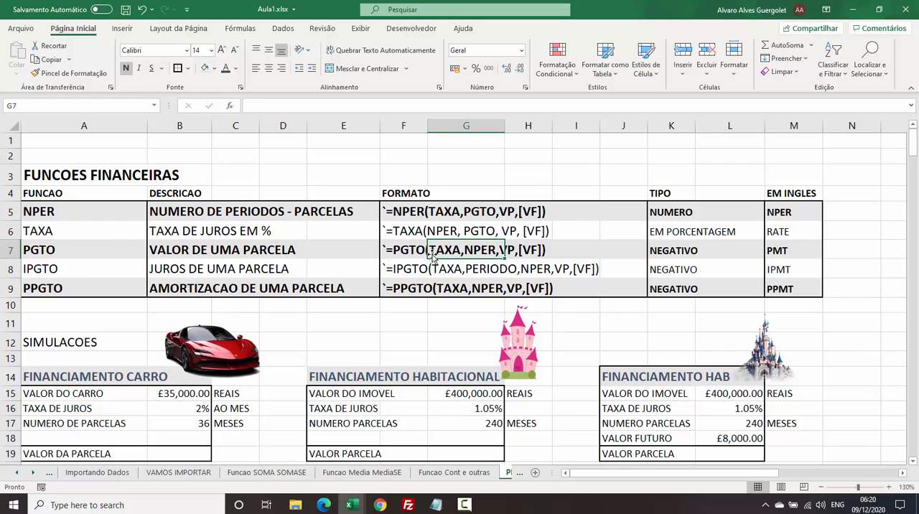
left_click(512, 253)
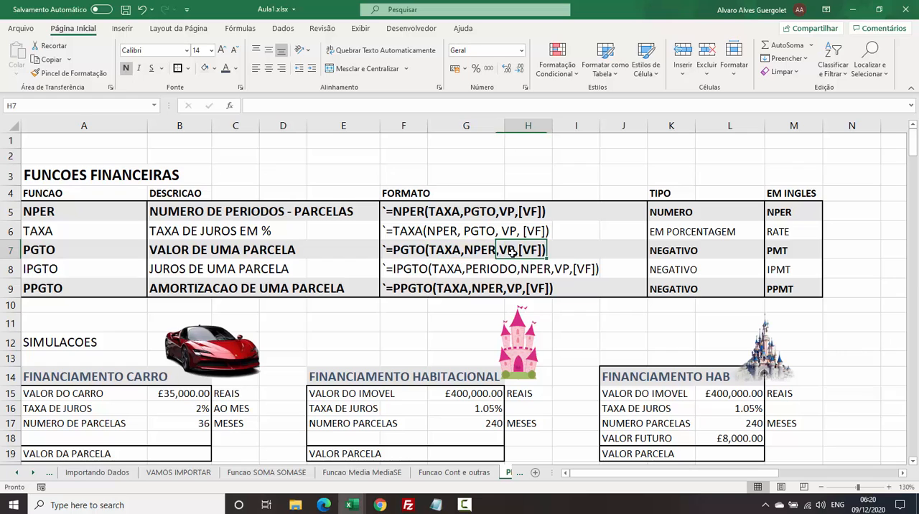
left_click(495, 249)
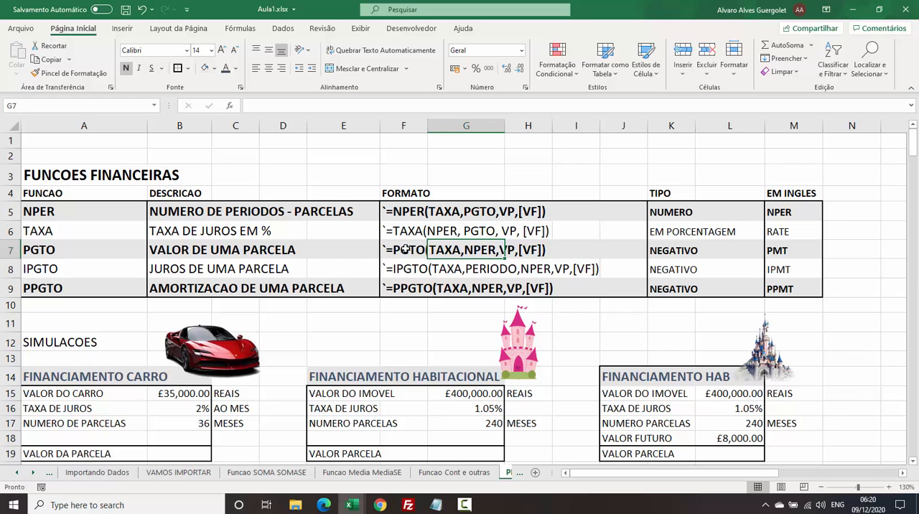
left_click(406, 249)
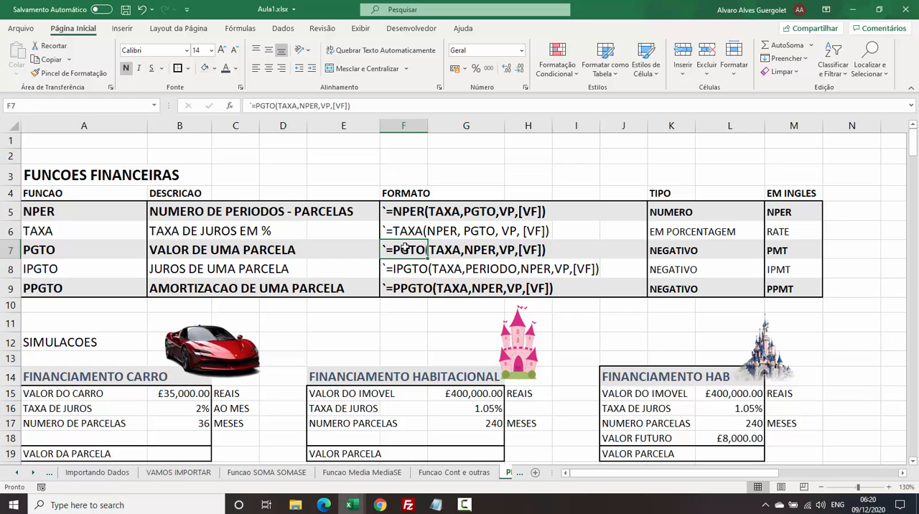
Match the PGTO arguments TAXA, NPER and VP to the car simulation's interest rate, number of installments and car value.
left_click(68, 407)
left_click(68, 423)
left_click_drag(82, 387, 82, 423)
left_click(475, 253)
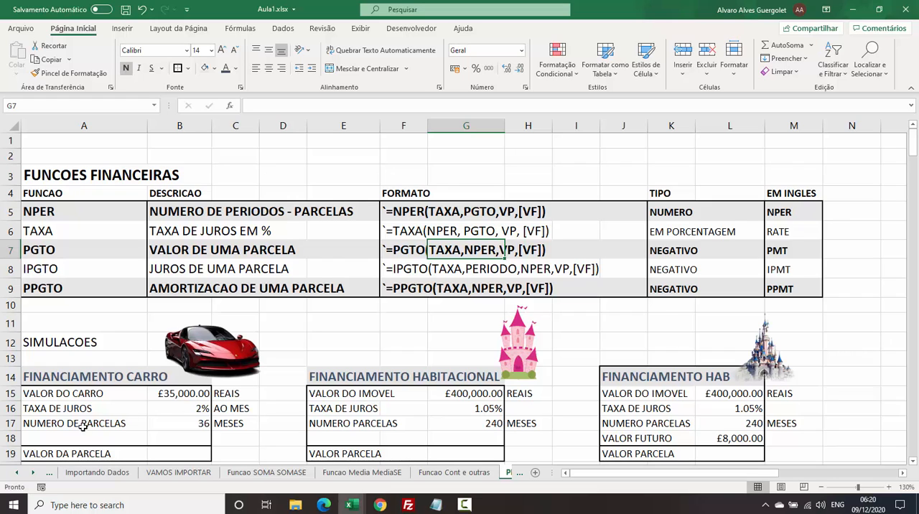
left_click(55, 381)
left_click(43, 412)
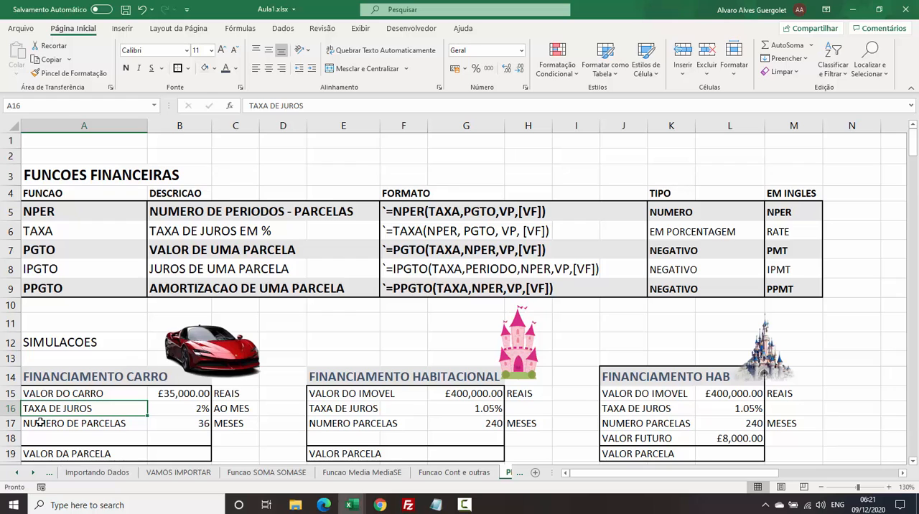
left_click(40, 422)
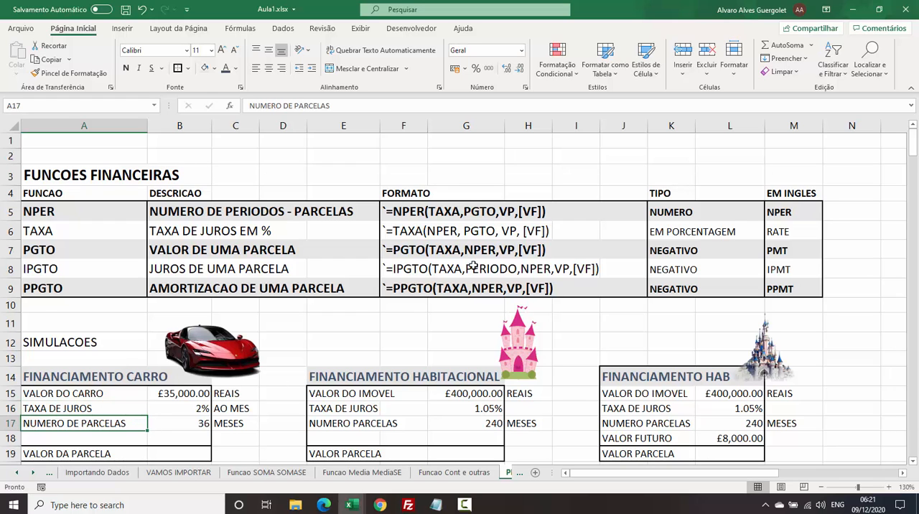
left_click(87, 397)
left_click(176, 387)
left_click(178, 396)
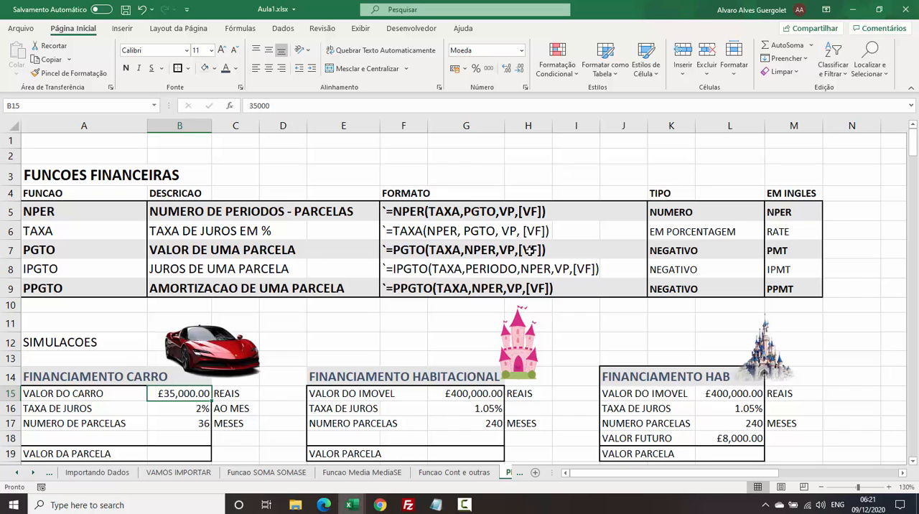
left_click(137, 428)
left_click(117, 413)
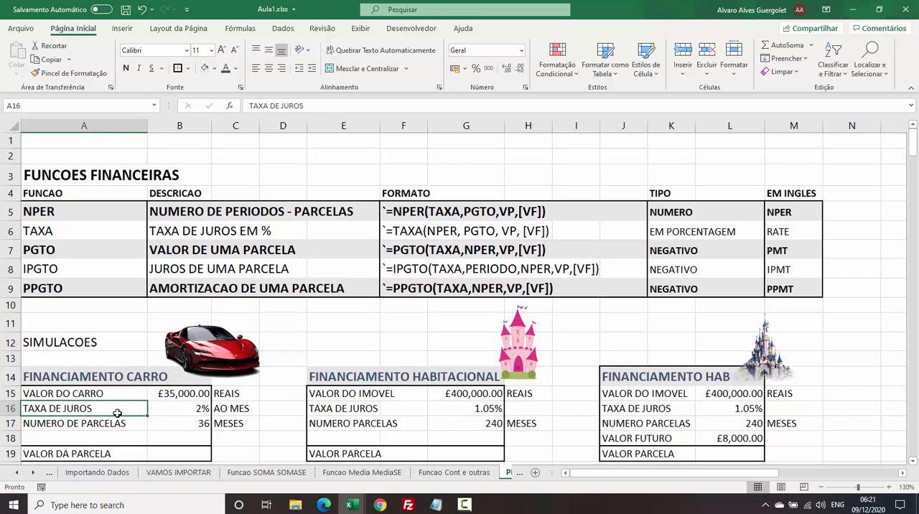
scroll(117, 412, "down", 2)
scroll(143, 386, "up", 1)
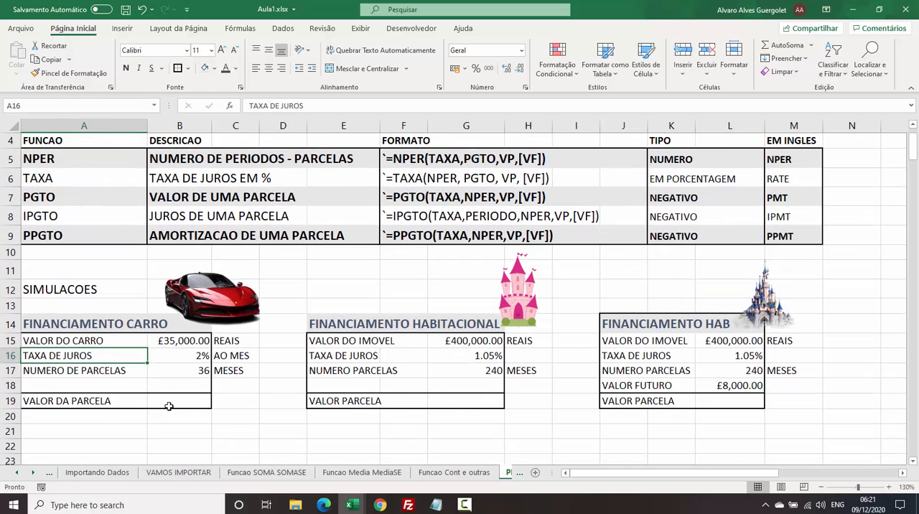
left_click(169, 399)
type("=")
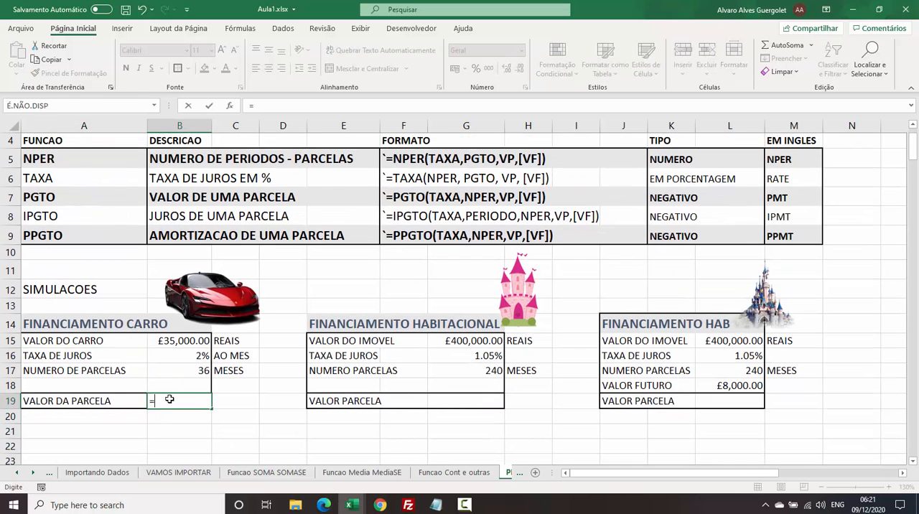
type("PGTO")
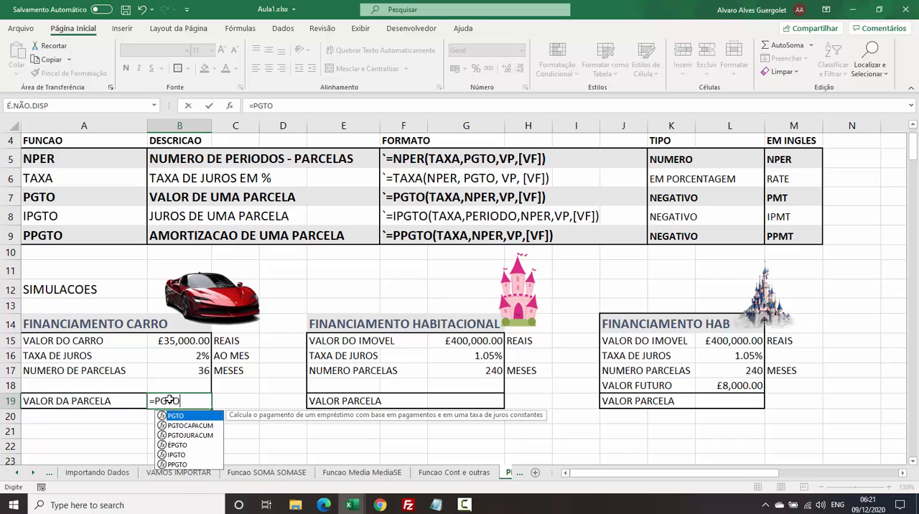
type("(")
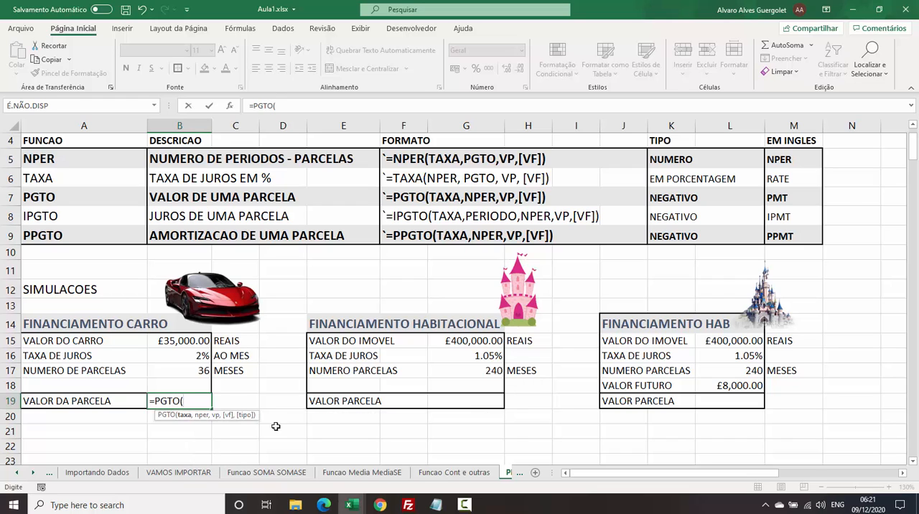
key("Escape")
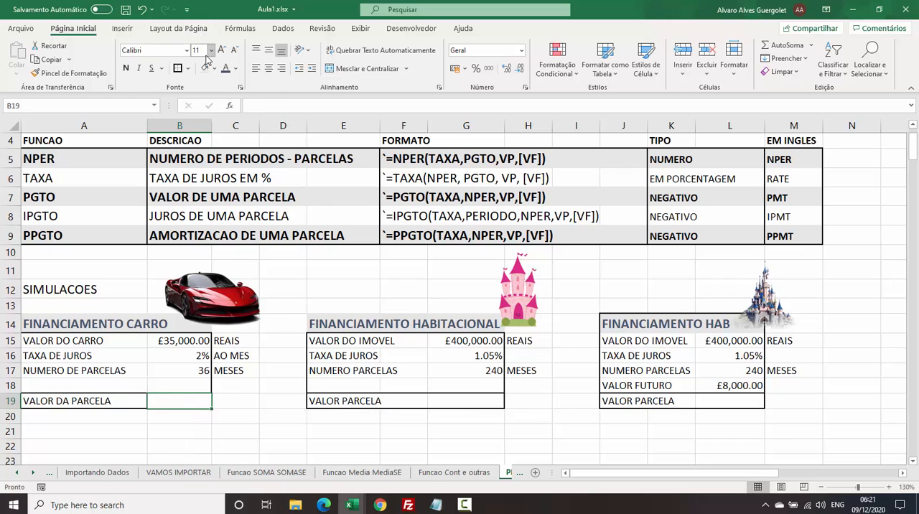
Enlarge the font of the car simulation's VALOR DA PARCELA cell B19 to 24.
left_click(221, 50)
left_click(221, 50)
left_click(222, 50)
left_click(221, 50)
left_click(221, 51)
left_click(222, 50)
left_click(221, 50)
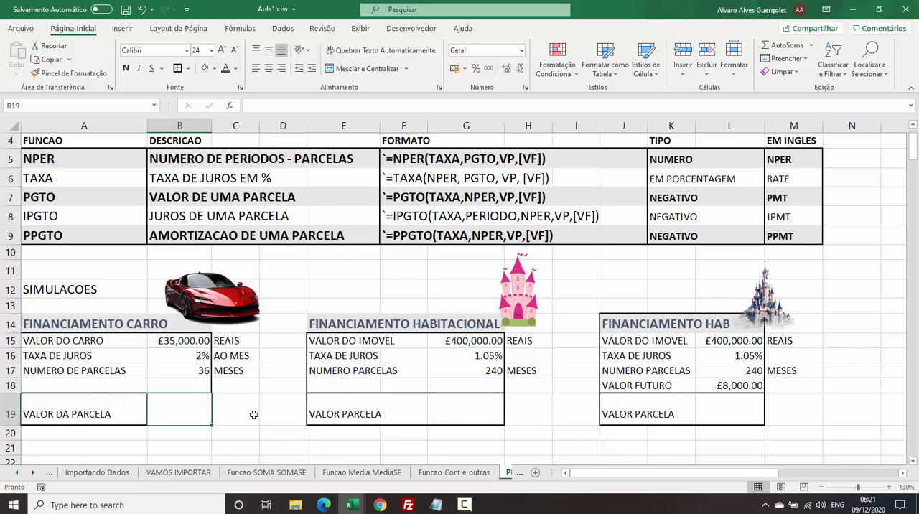
Enter a PGTO formula in B19 with B16 as the interest rate and B17 as the number of installments, leaving VP empty.
type("=PG")
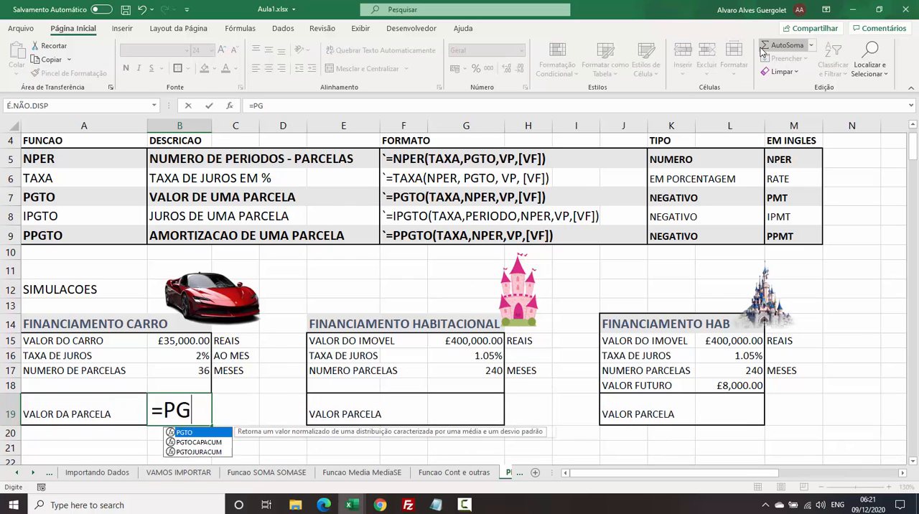
type("TO(")
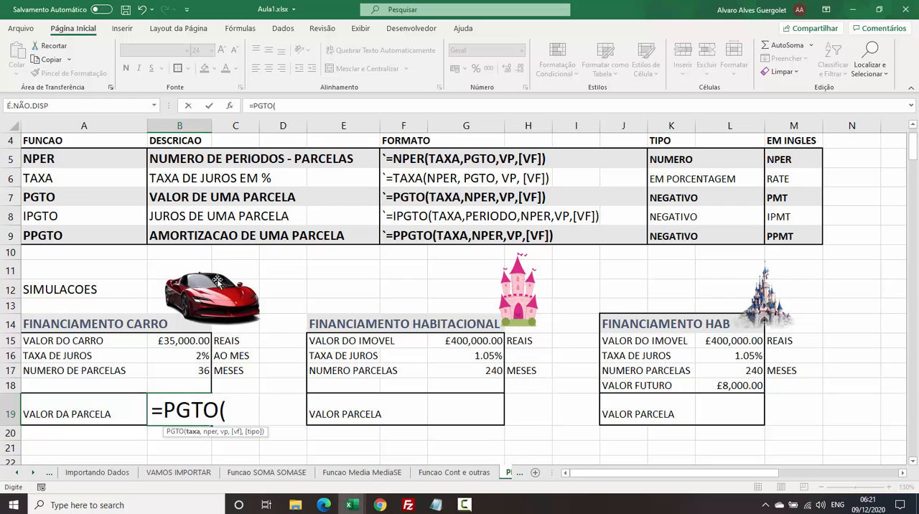
left_click(188, 354)
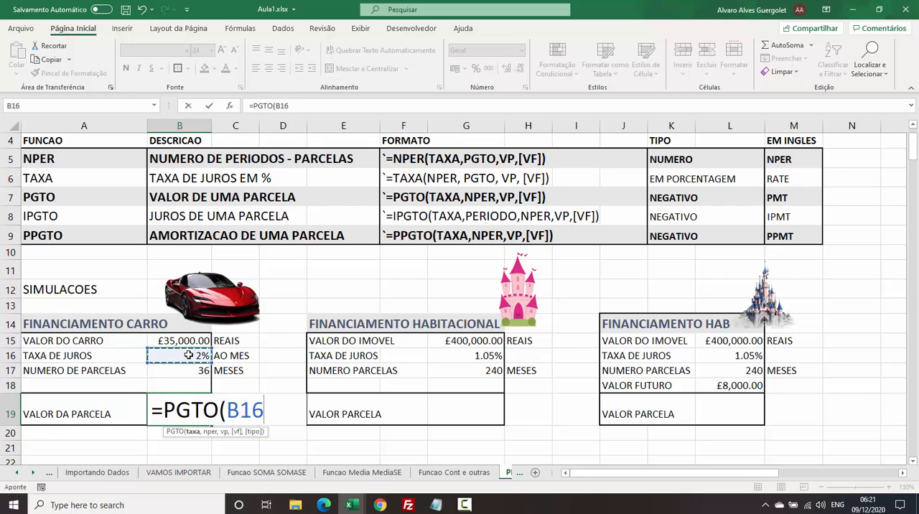
type(",")
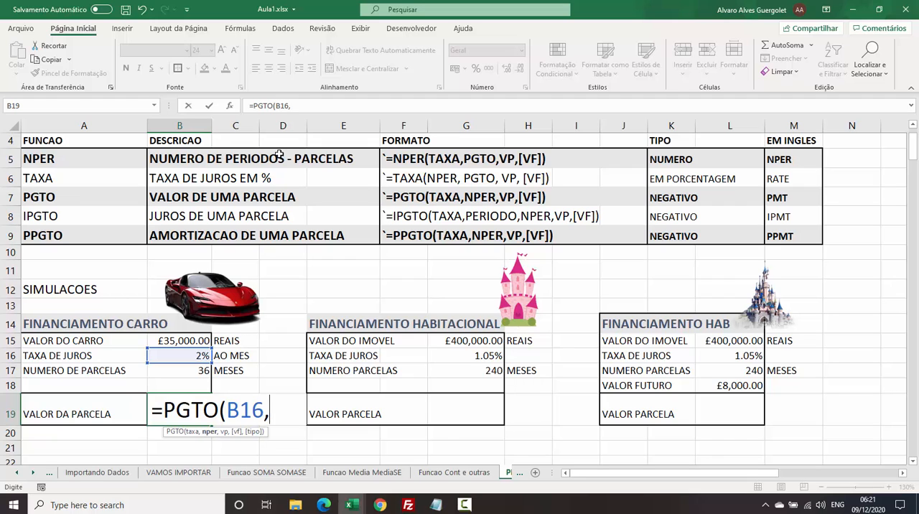
left_click(199, 371)
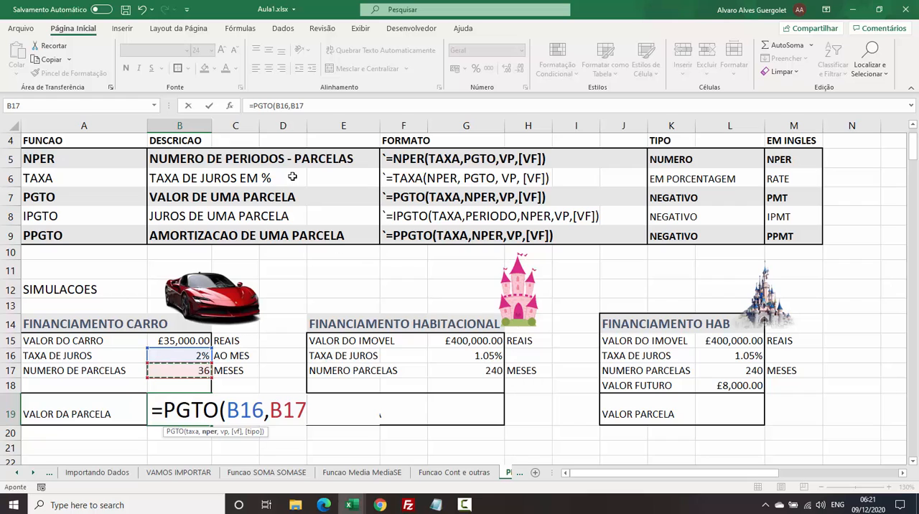
type(",")
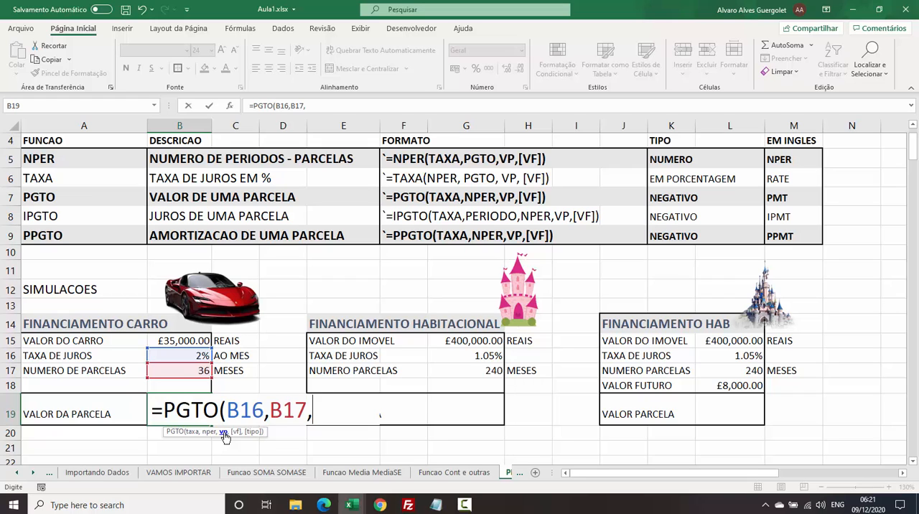
left_click(188, 338)
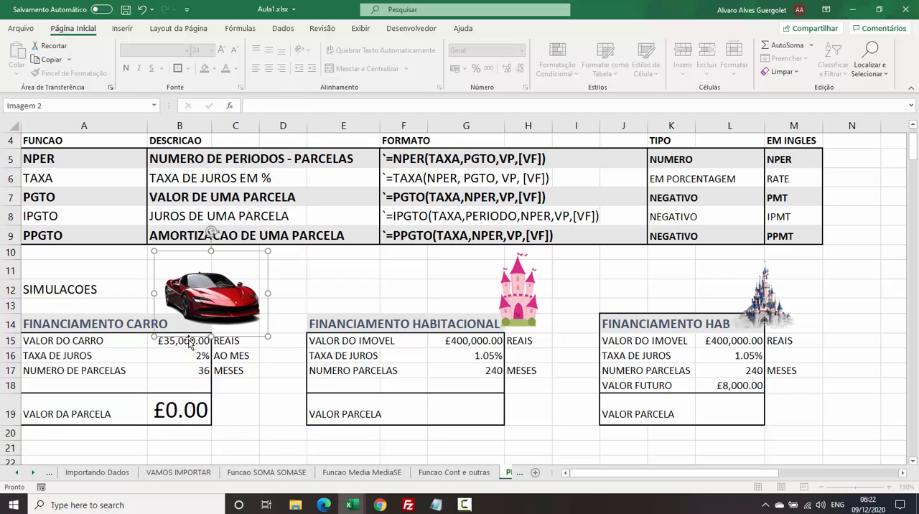
Move the car picture clear of B15 and complete B19's PGTO formula with B15 as the VP argument.
mouse_move(189, 339)
left_mouse_down()
mouse_move(185, 389)
mouse_move(204, 339)
left_mouse_up()
double_click(188, 412)
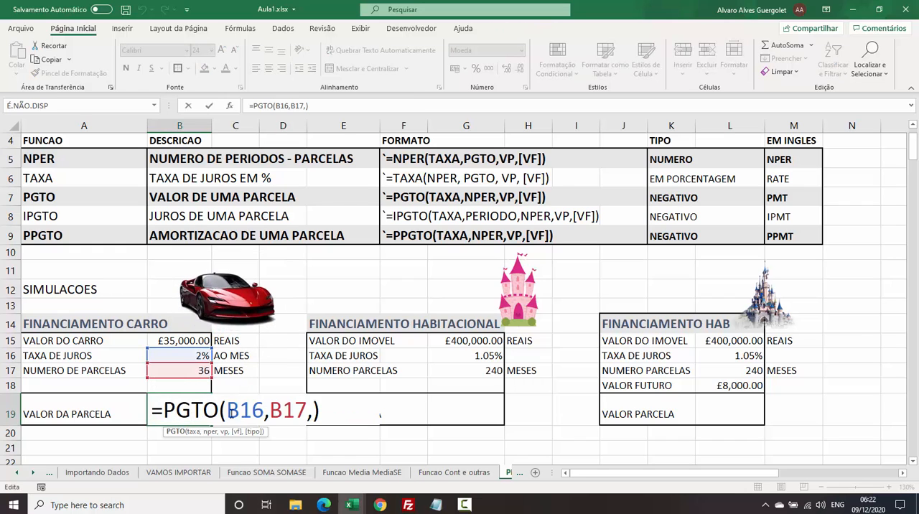
left_click(167, 340)
double_click(182, 407)
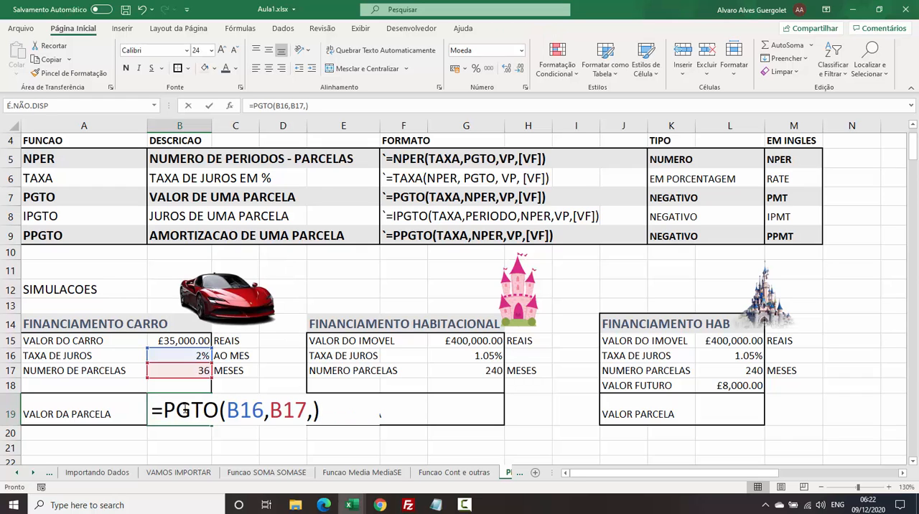
left_click(310, 410)
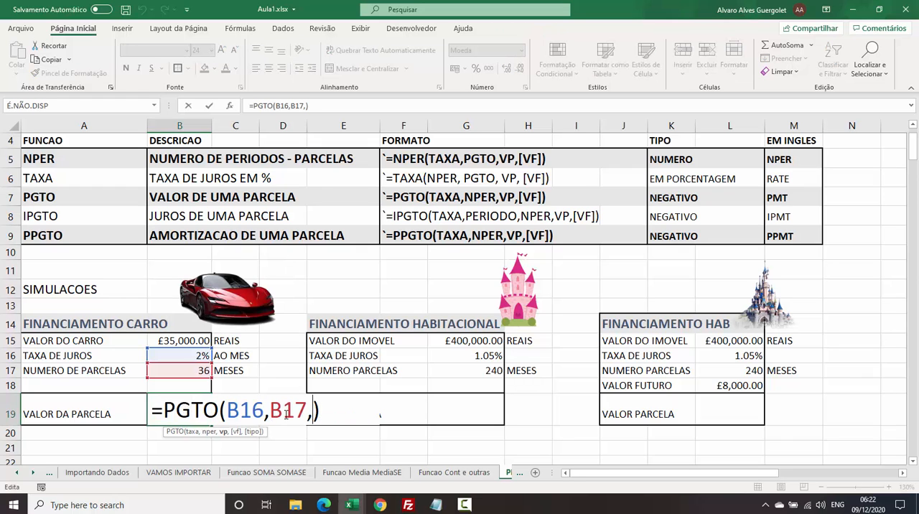
left_click(166, 345)
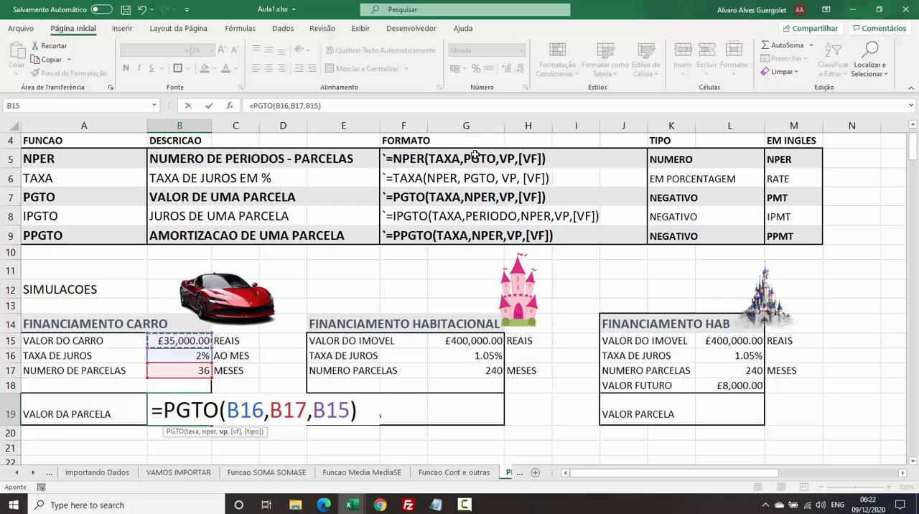
key("Return")
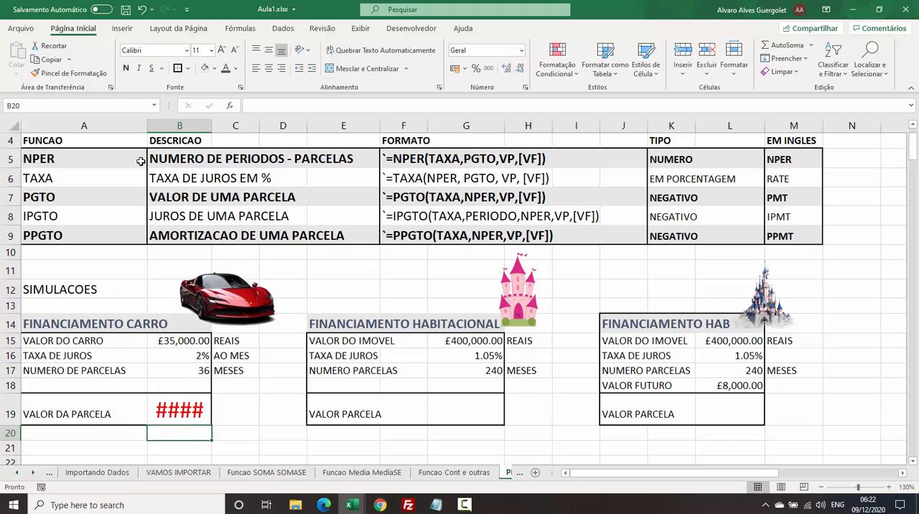
Reduce the font size of the car installment in B19 to 14 and compare its sign with PGTO's TIPO entry.
left_click(190, 415)
left_click(234, 52)
left_click(234, 52)
left_click(234, 51)
left_click(234, 51)
left_click(234, 51)
left_click(234, 52)
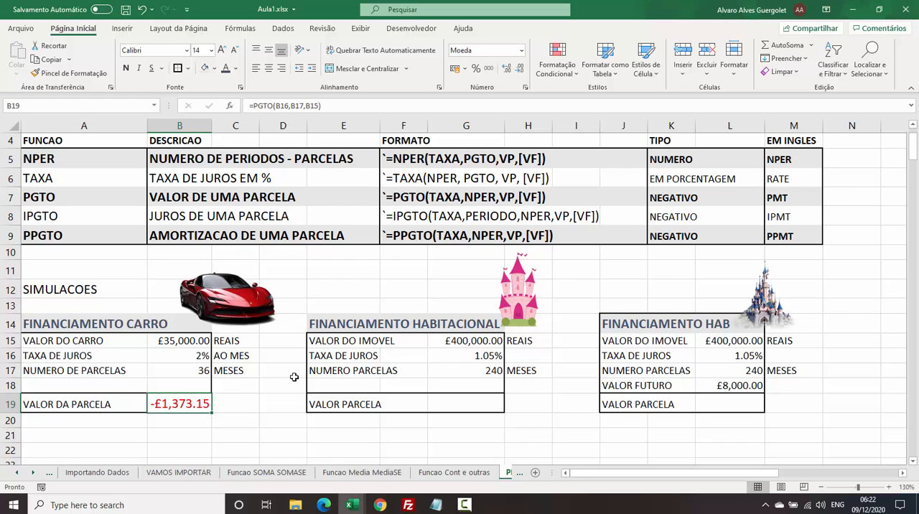
left_click(672, 198)
left_click(193, 402)
left_click(457, 407)
type("=PGTO")
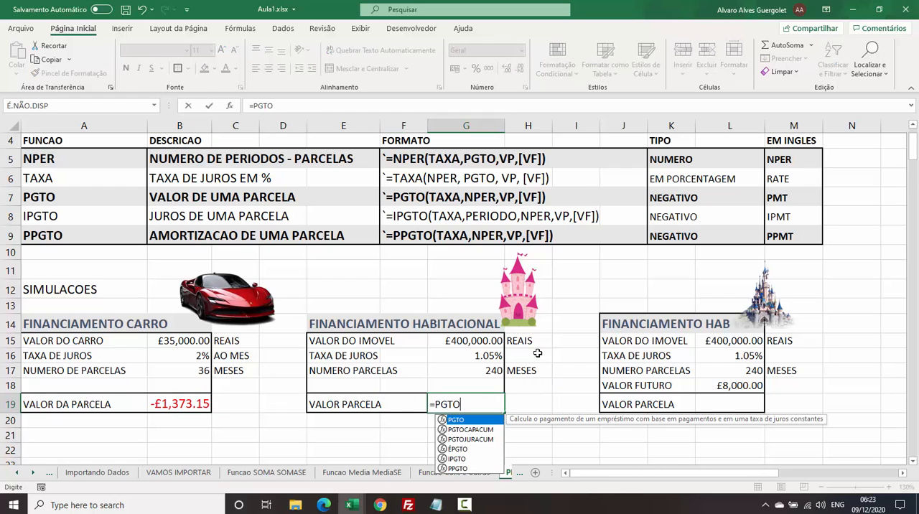
key("Escape")
Copy the formatting of the car installment cell B19 to the FINANCIAMENTO HABITACIONAL installment cell G19.
left_click(187, 404)
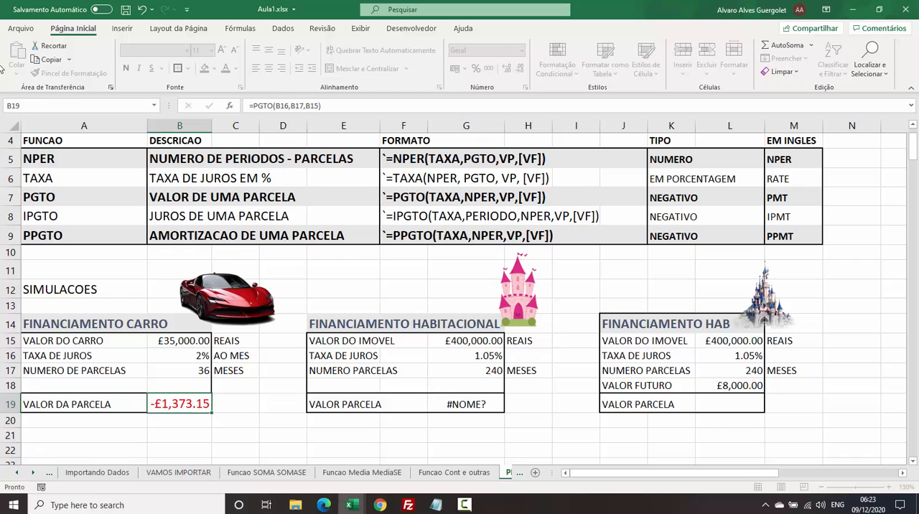
left_click(70, 72)
left_click(481, 402)
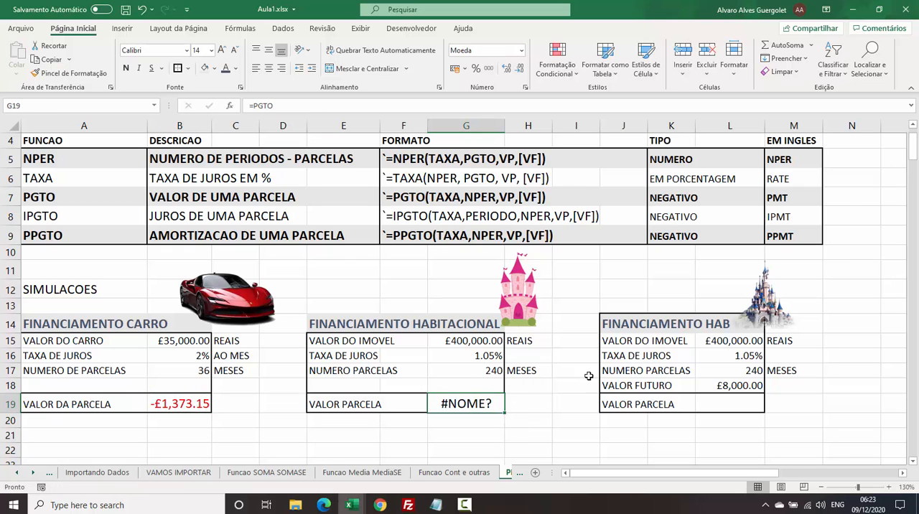
Calculate the FINANCIAMENTO HABITACIONAL installment in G19 with the formula =PGTO(G16,G17,G15).
key("F2")
type("=PGTO(")
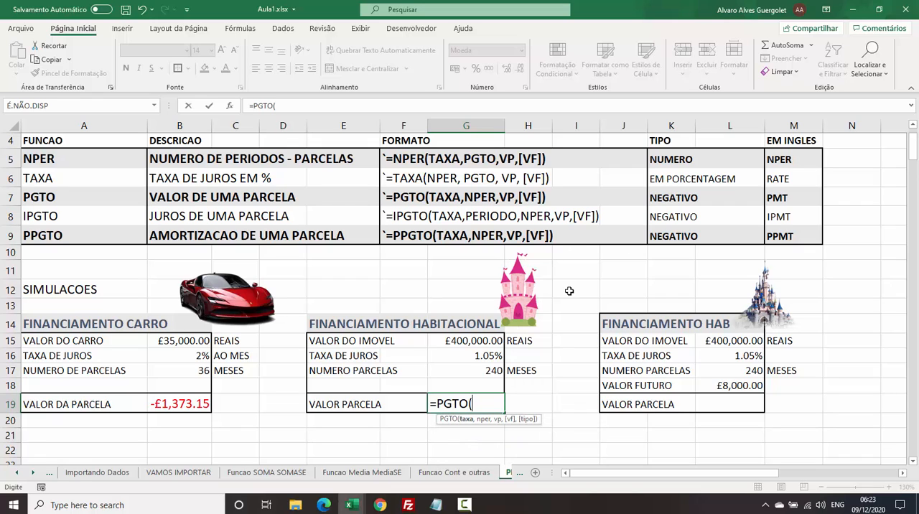
left_click(473, 355)
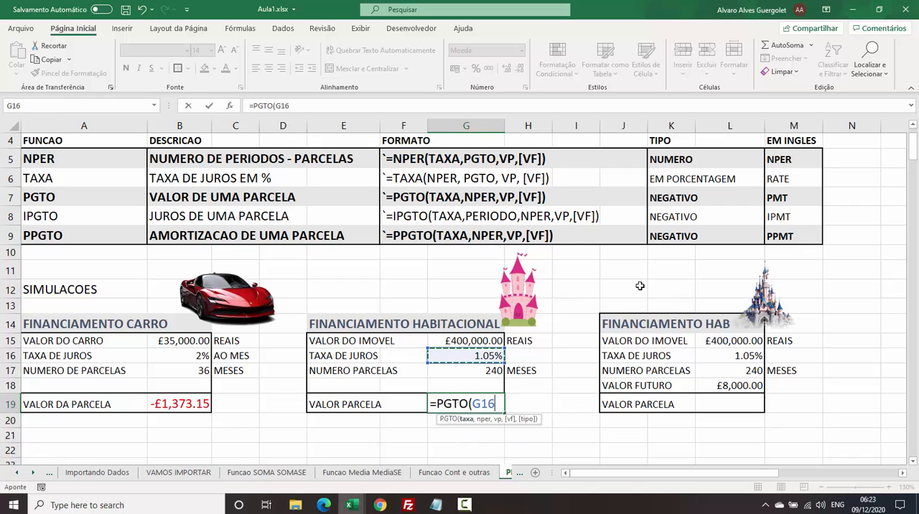
type(",")
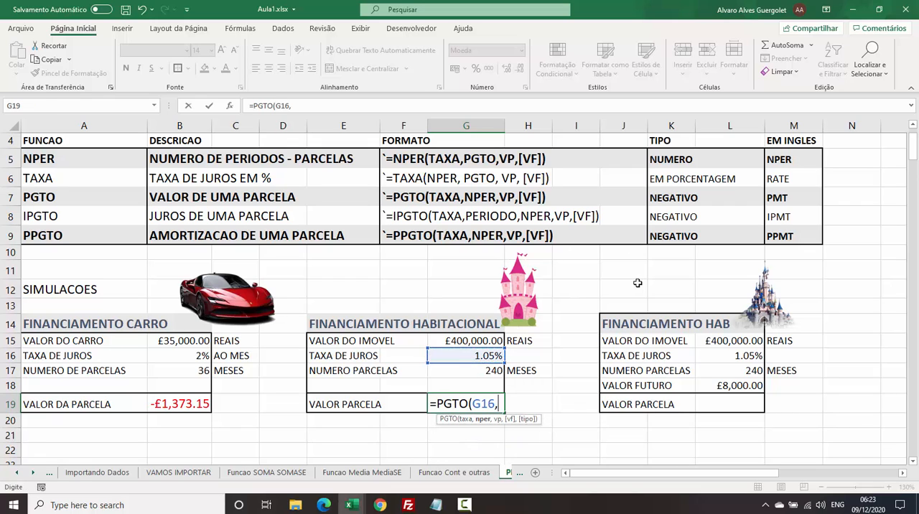
left_click(480, 372)
type(",")
left_click(475, 339)
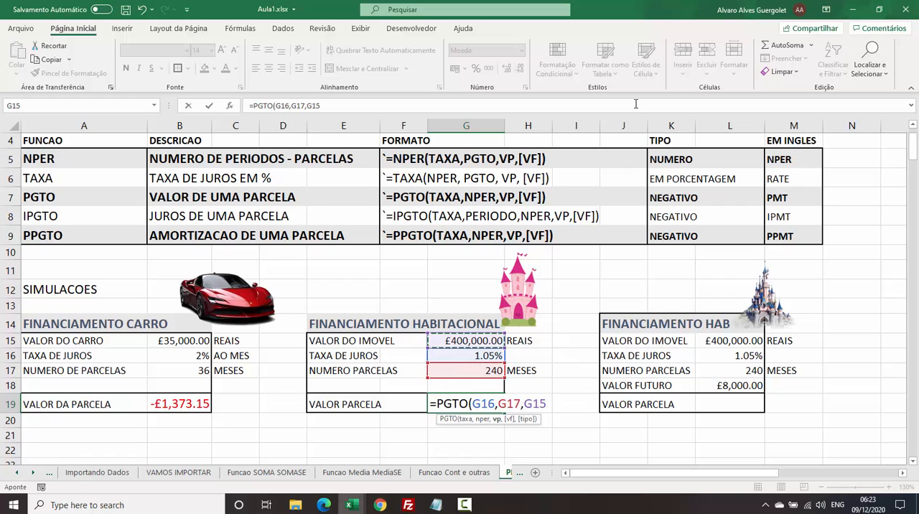
type(")")
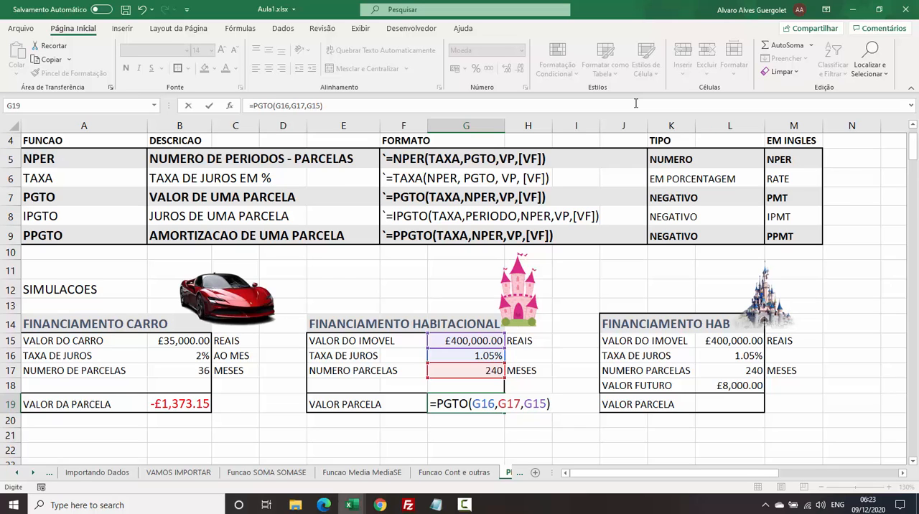
key("Return")
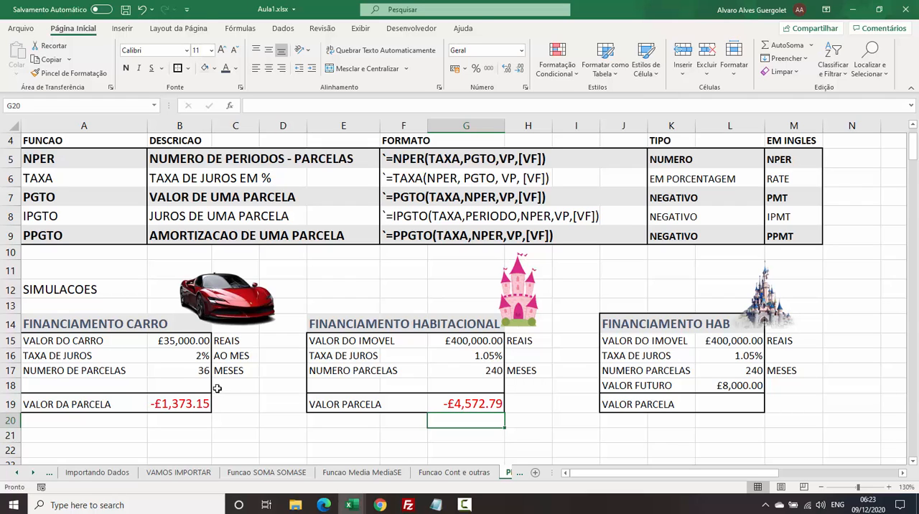
Try 48 as the car simulation's number of installments in B17.
left_click(183, 371)
type("48")
key("Return")
key("Up")
key("Down")
type("+")
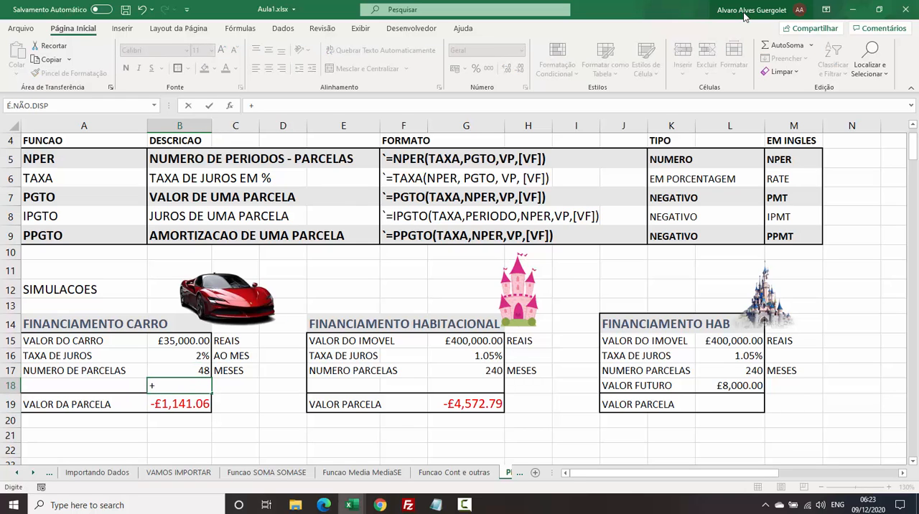
key("Escape")
key("Up")
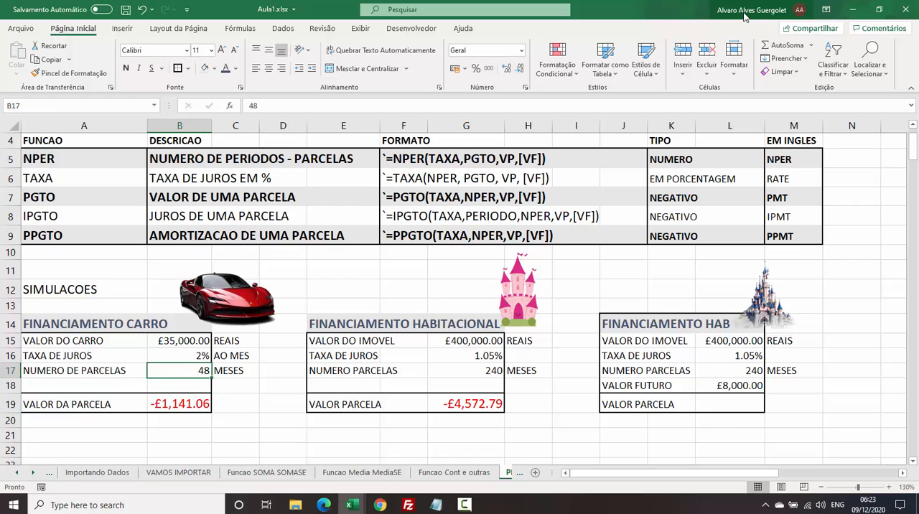
Change the car simulation's number of installments in B17 first to 36 and then to 12.
type("36")
key("ctrl+Return")
type("12")
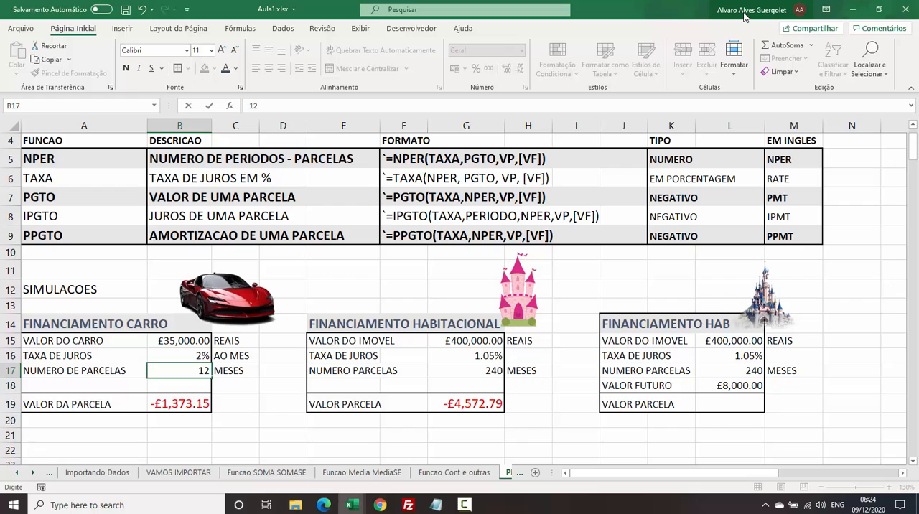
key("Return")
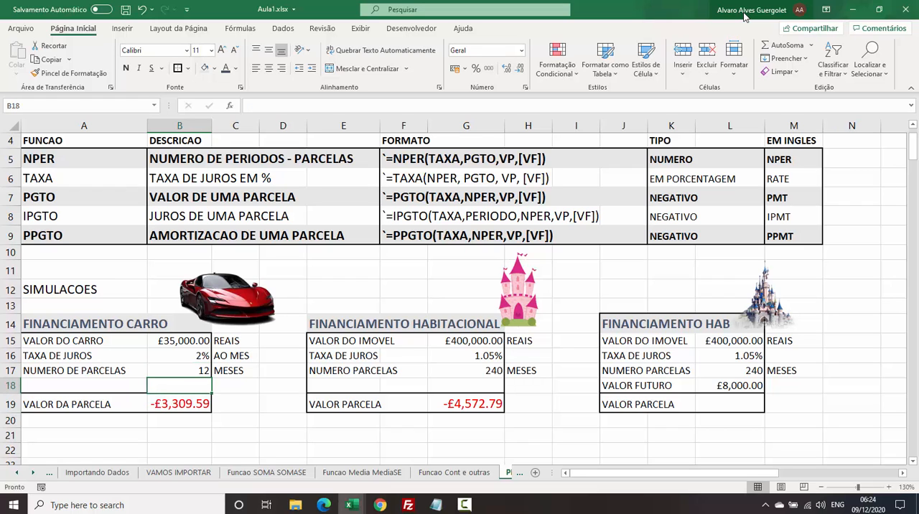
key("Up")
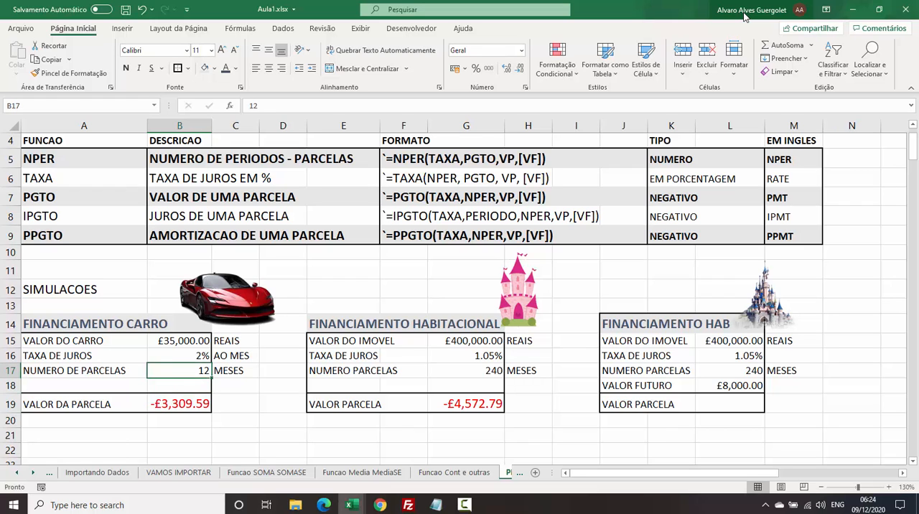
Try 480, 120 and 60 as the FINANCIAMENTO HABITACIONAL number of installments in G17.
key("Right")
key("Right")
key("Right")
key("Right")
key("Right")
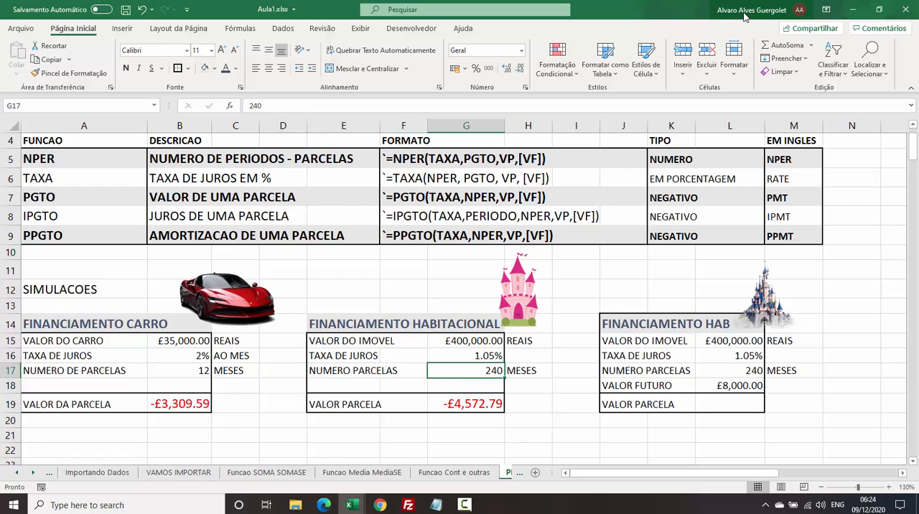
type("480")
key("Return")
key("Up")
type("120")
key("Return")
key("Up")
type("60")
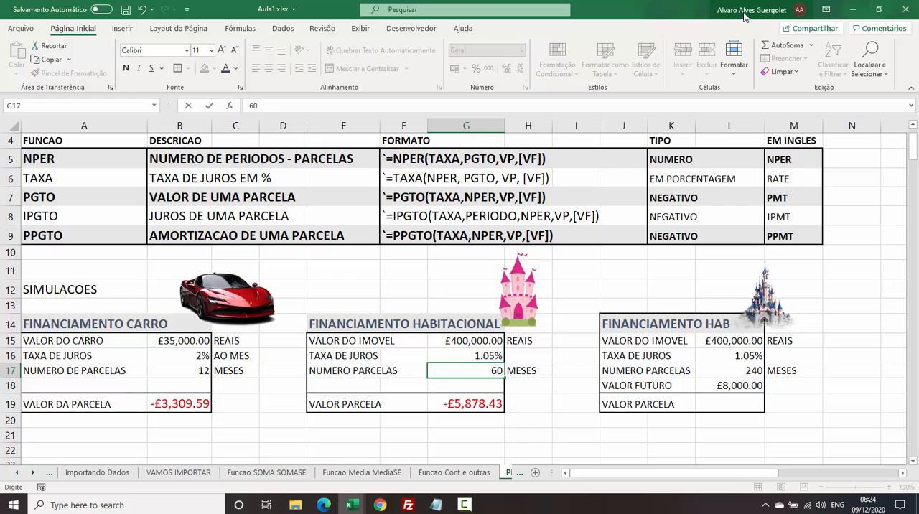
key("Return")
key("Up")
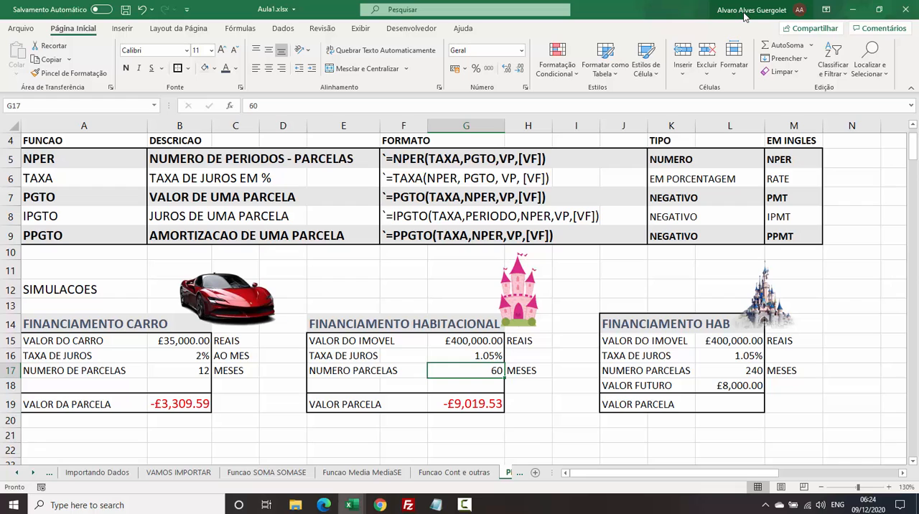
Set the number of installments in G17 back to 240 and select the installment cell G19.
type("240")
key("Return")
key("Up")
key("Up")
key("Up")
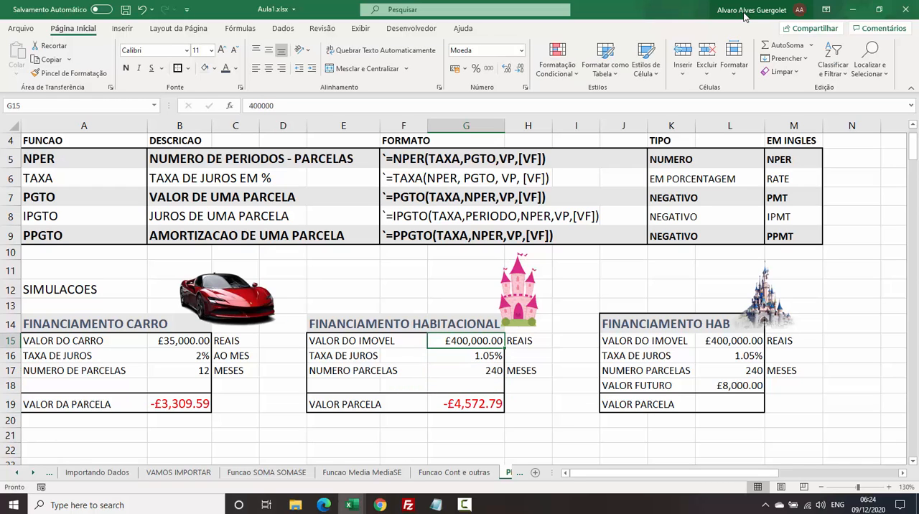
key("Up")
key("Down")
key("Down")
key("Down")
key("Down")
key("Down")
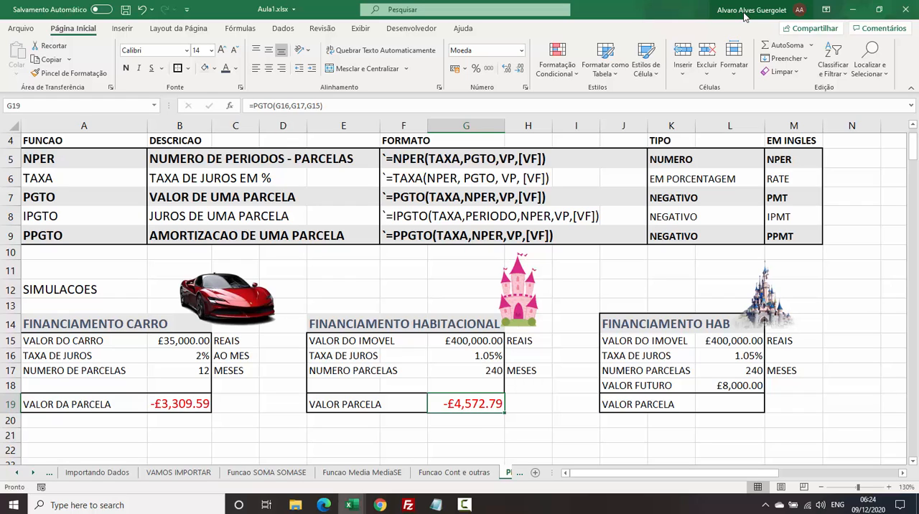
Compare the property value, interest rate and installments of the two housing simulations and examine the additional VALOR FUTURO in L18.
left_click(718, 342)
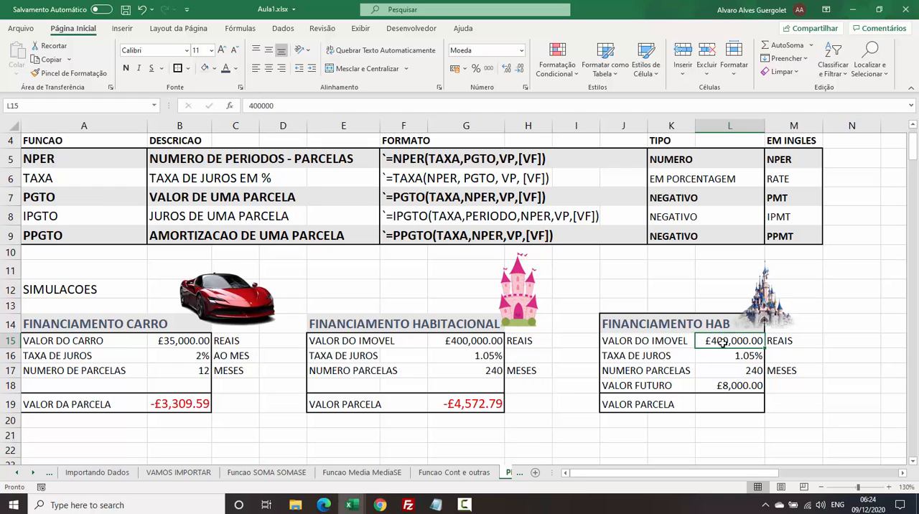
left_click_drag(460, 341, 352, 331)
left_click_drag(644, 362, 739, 356)
left_click_drag(467, 357, 341, 357)
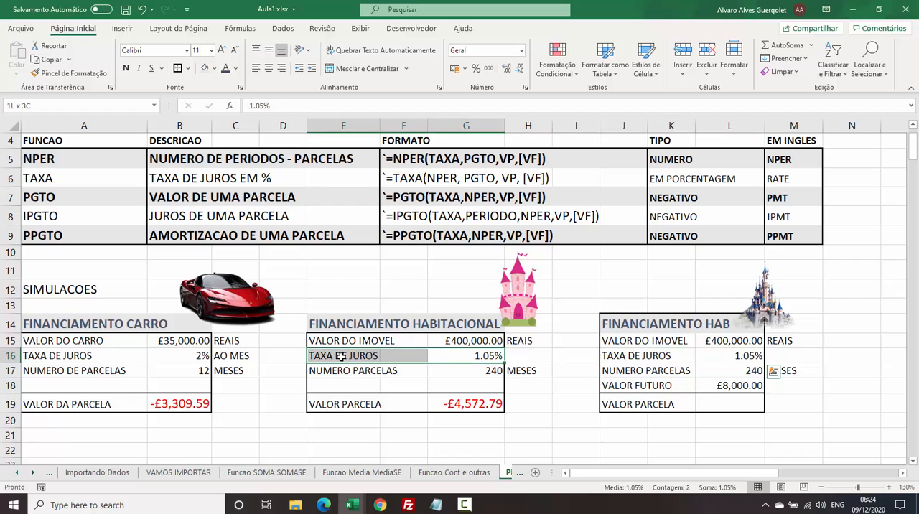
left_click_drag(727, 371, 610, 373)
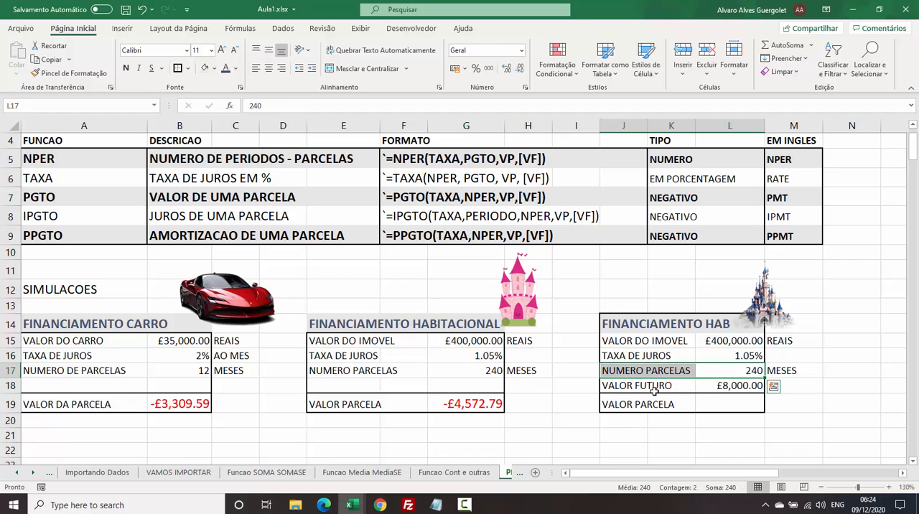
left_click_drag(728, 385, 625, 386)
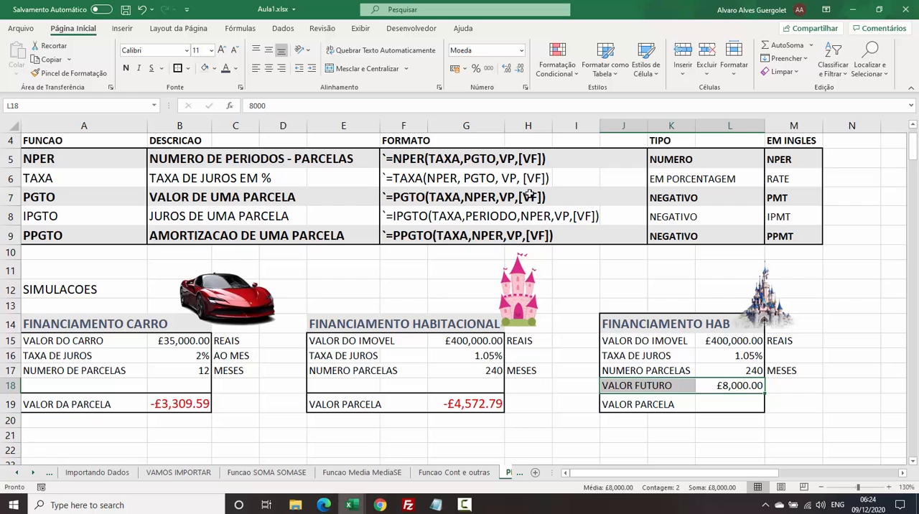
left_click(677, 388)
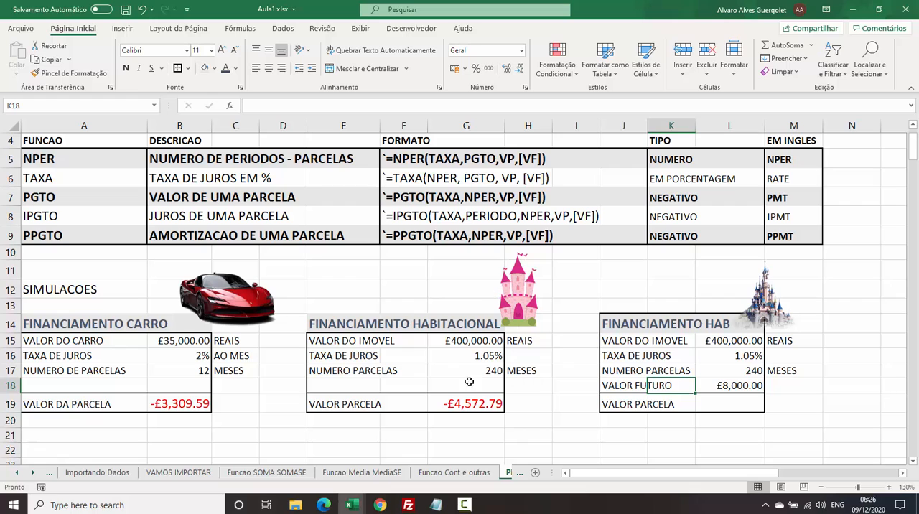
left_click(738, 388)
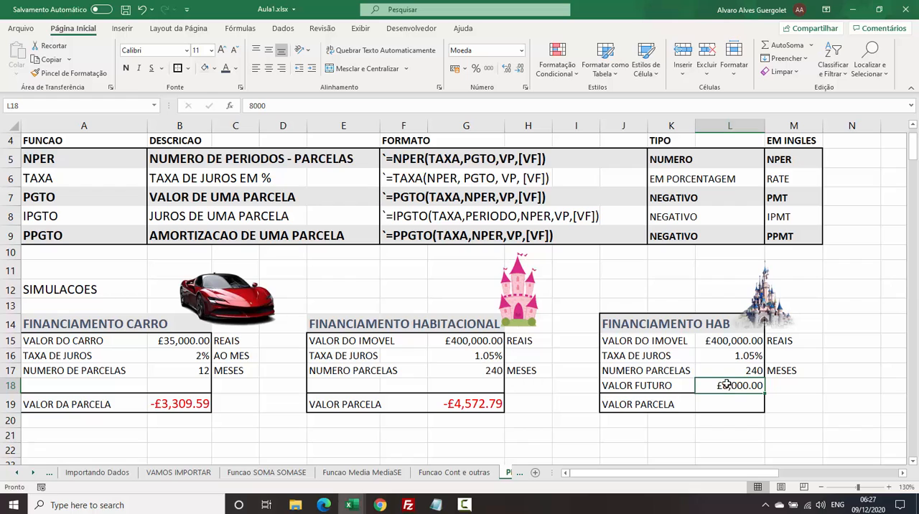
left_click(730, 340)
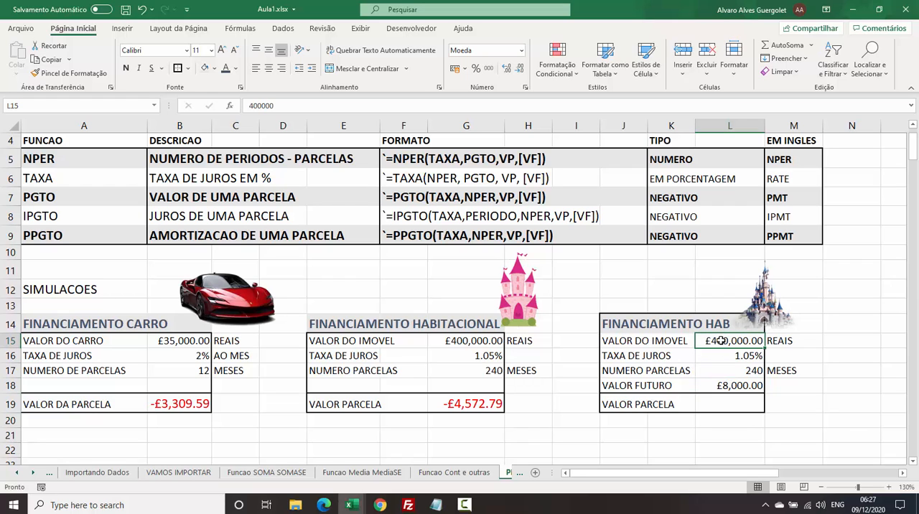
left_click(742, 386)
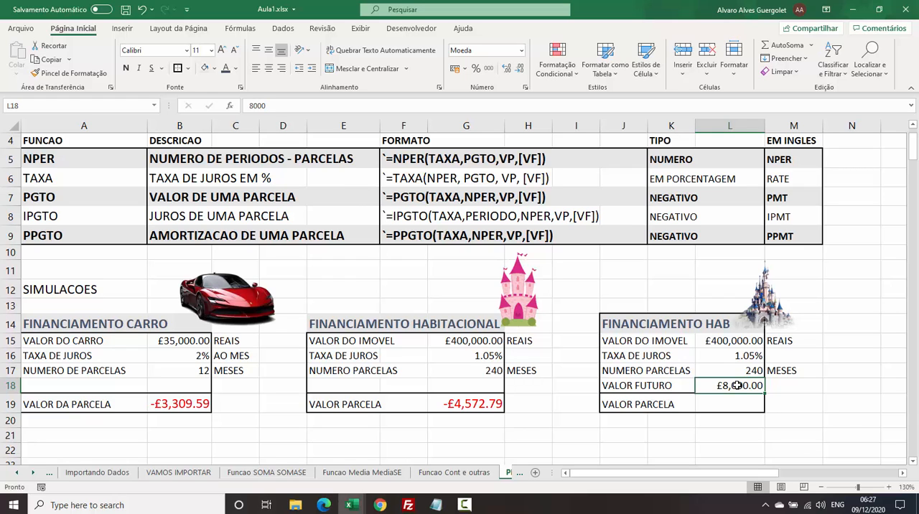
left_click(733, 407)
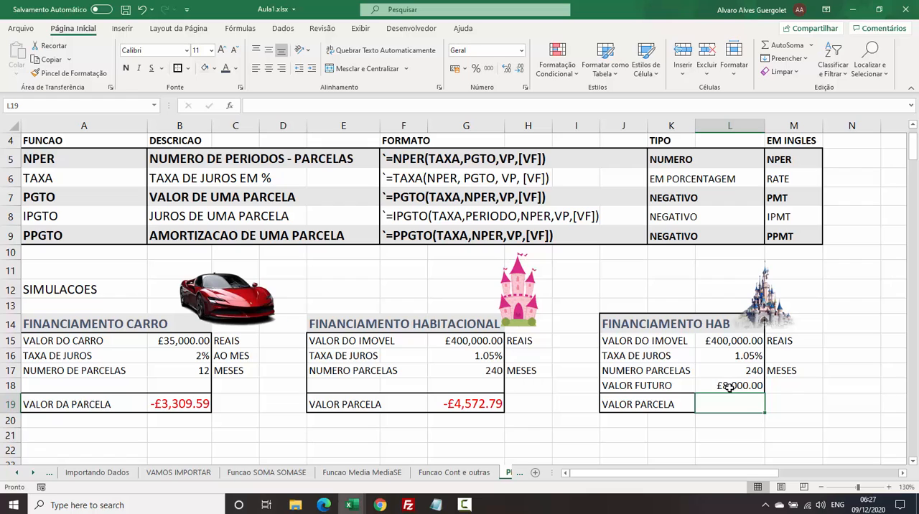
type("=")
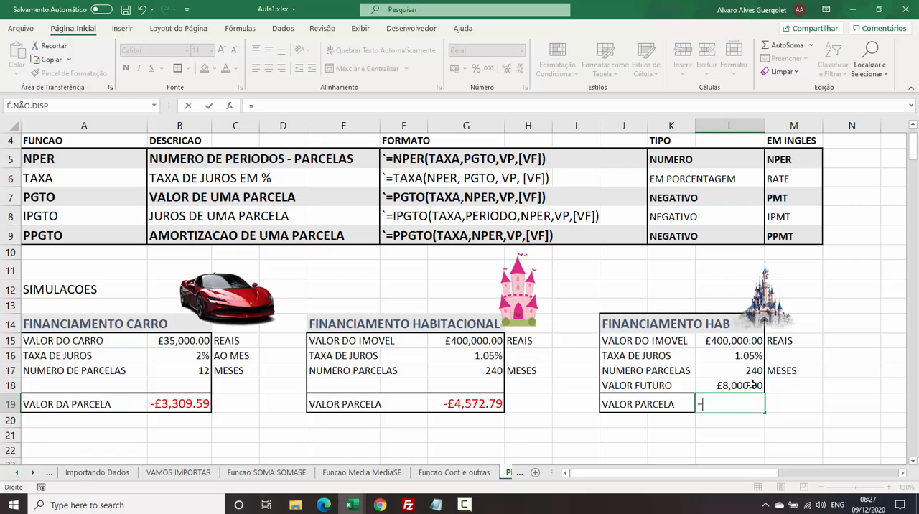
key("Escape")
Copy the formatting of the FINANCIAMENTO HABITACIONAL installment cell G19 to the empty VALOR PARCELA cell L19.
left_click(475, 406)
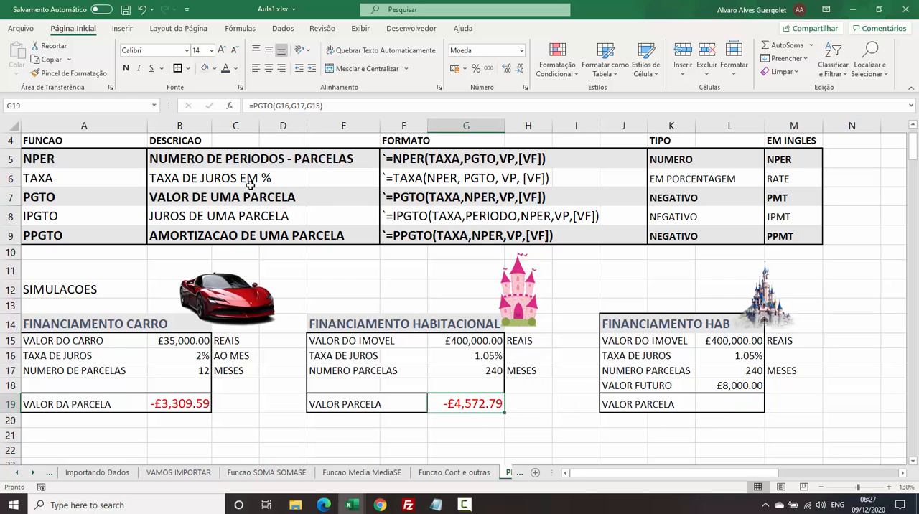
left_click(70, 73)
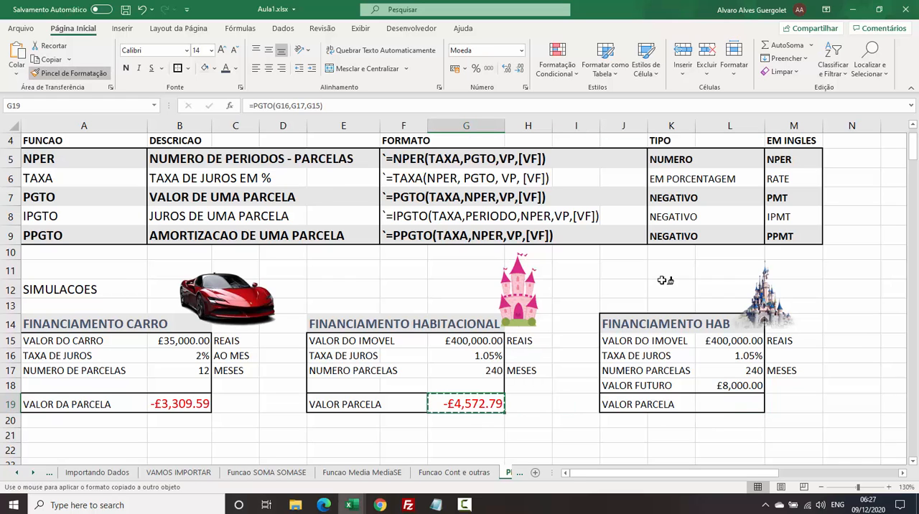
left_click(729, 402)
Calculate the FINANCIAMENTO HAB installment with future value by entering =PGTO(L16,L17,L15,L18) in L19.
left_click(890, 486)
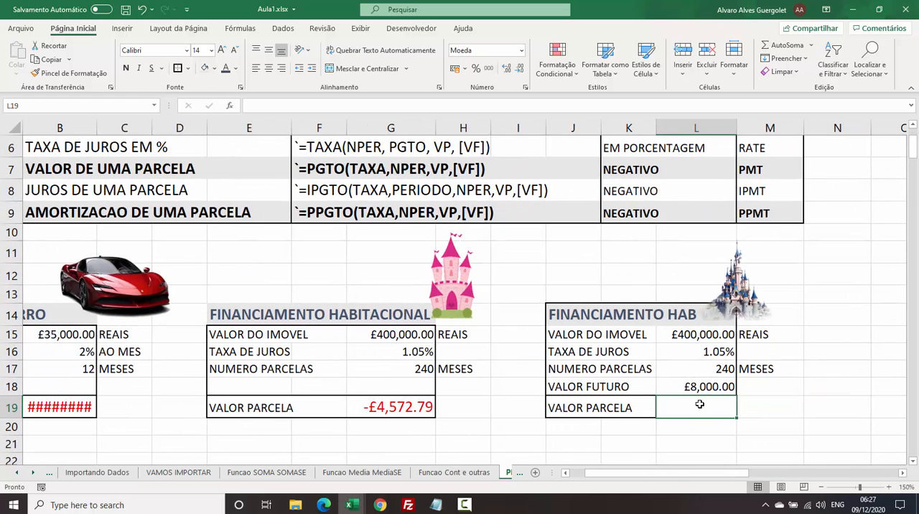
type("=P")
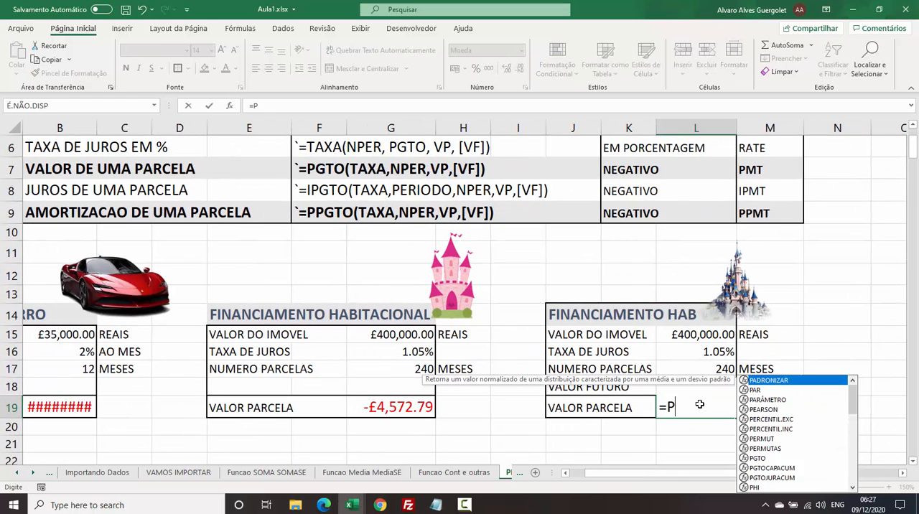
type("GTO(")
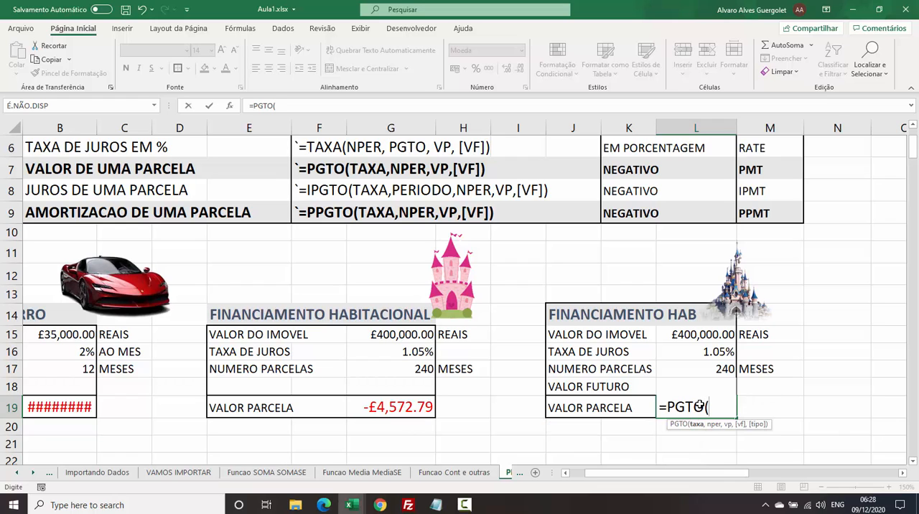
left_click(716, 351)
type(",")
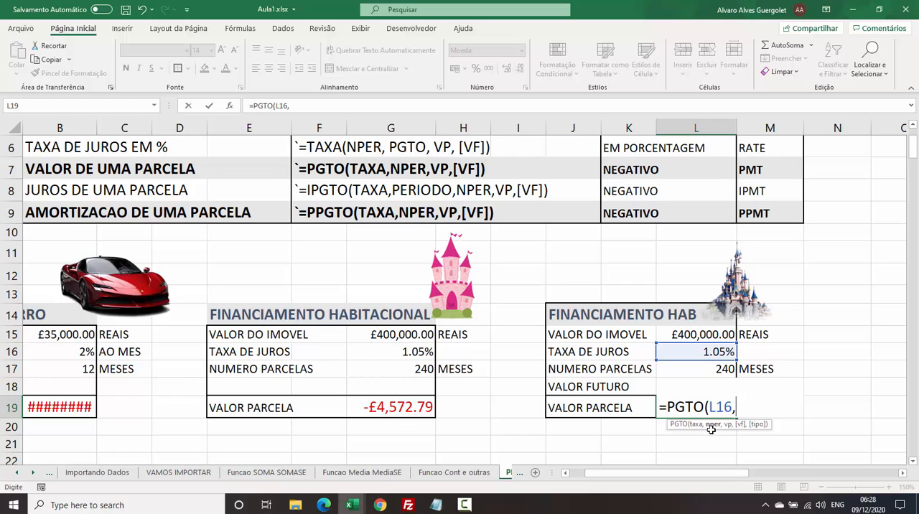
left_click(720, 368)
type(",")
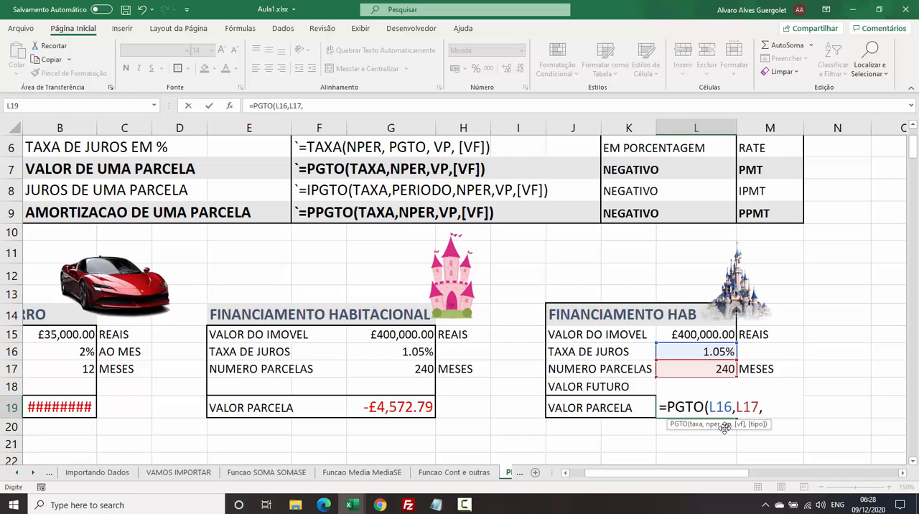
left_click(714, 329)
type(",")
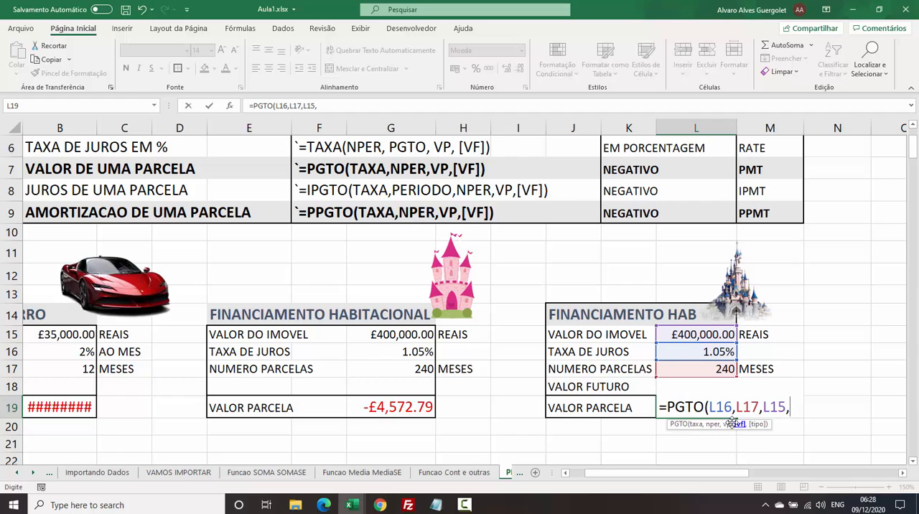
key("Up")
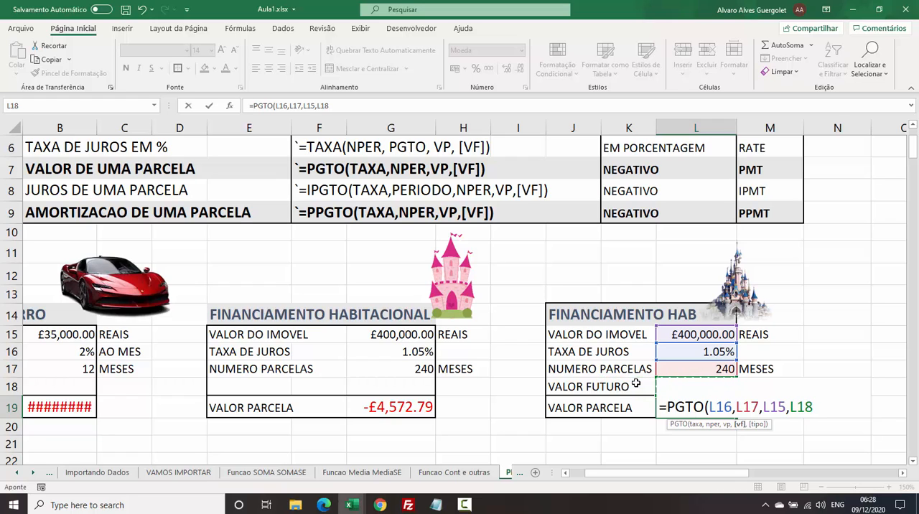
type(")")
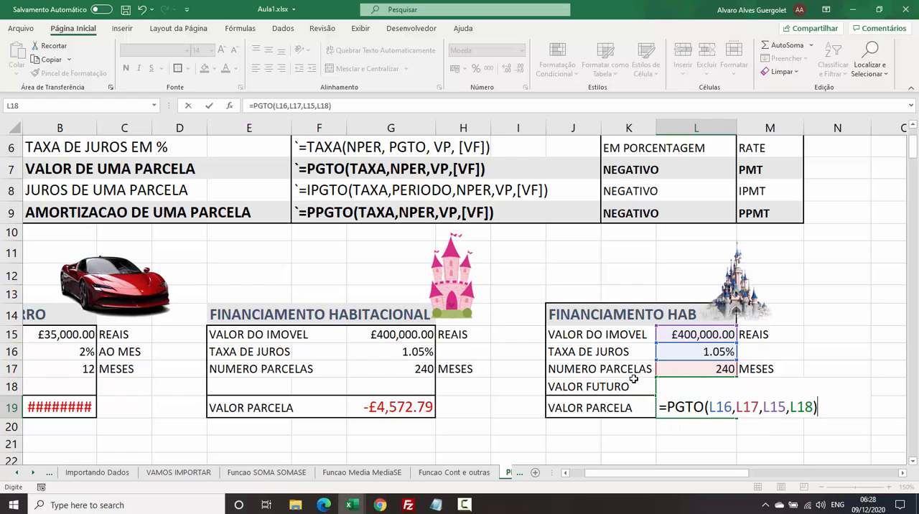
key("Return")
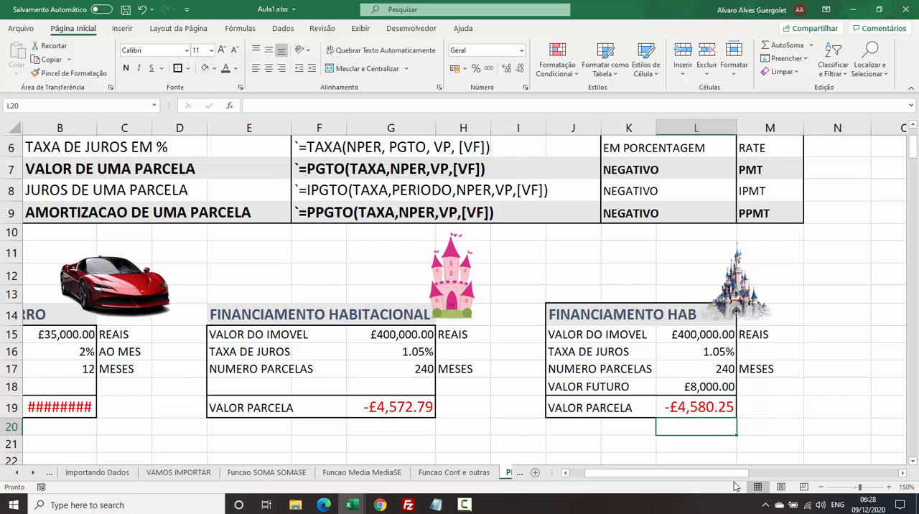
Compare the VALOR PARCELA results in G19 and L19 and check the VALOR FUTURO in L18.
left_click(693, 406)
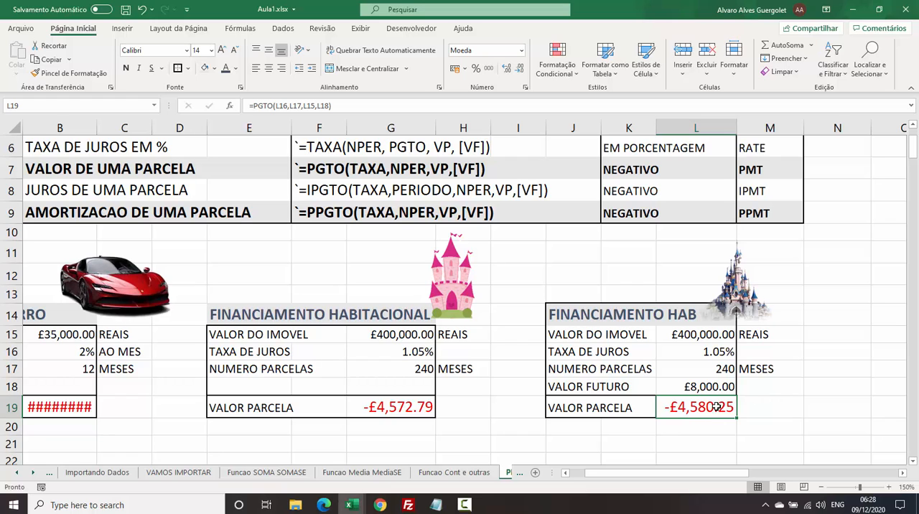
left_click(382, 409)
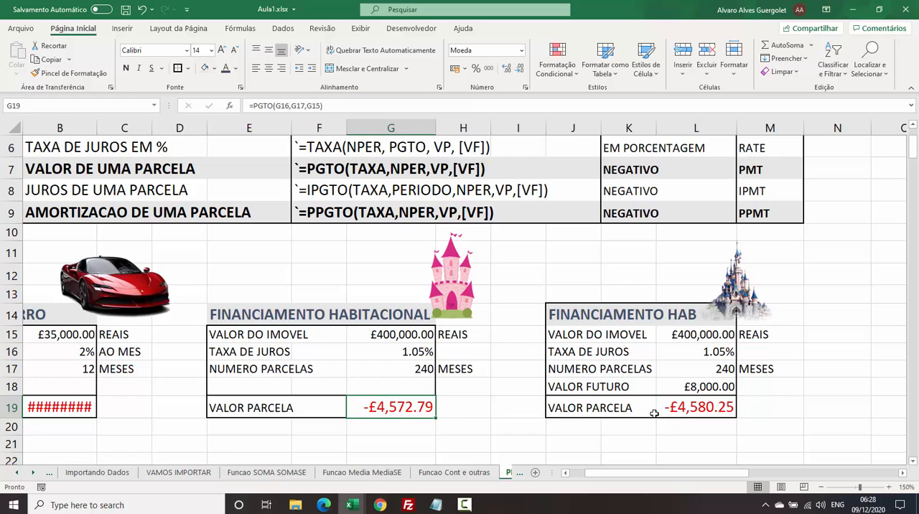
left_click(693, 412)
left_click(428, 404)
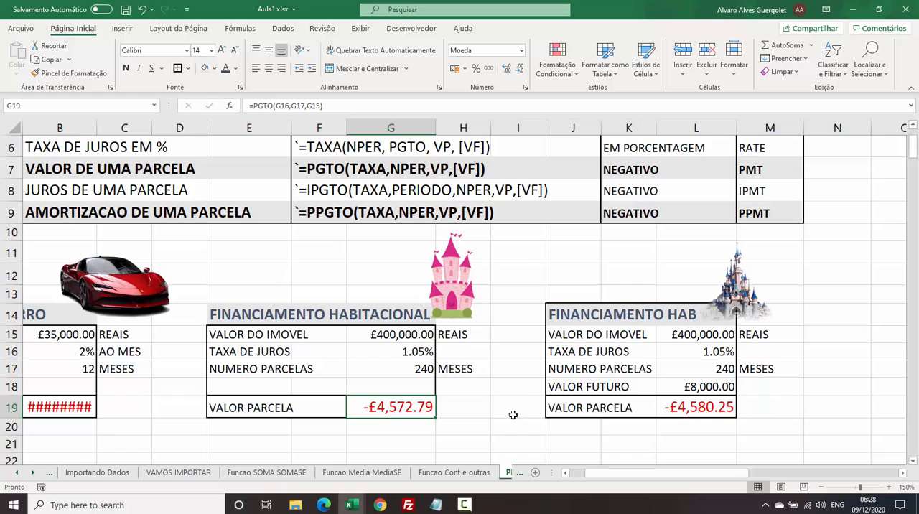
left_click(718, 411)
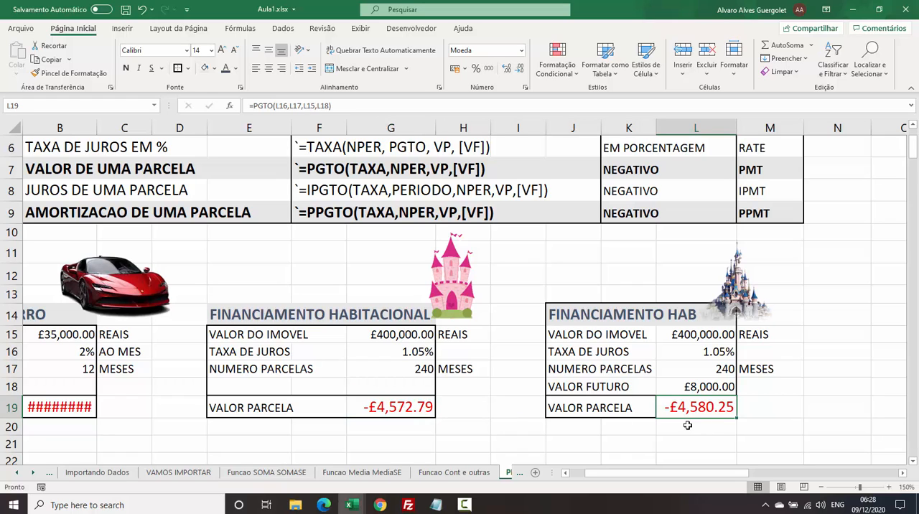
left_click(689, 384)
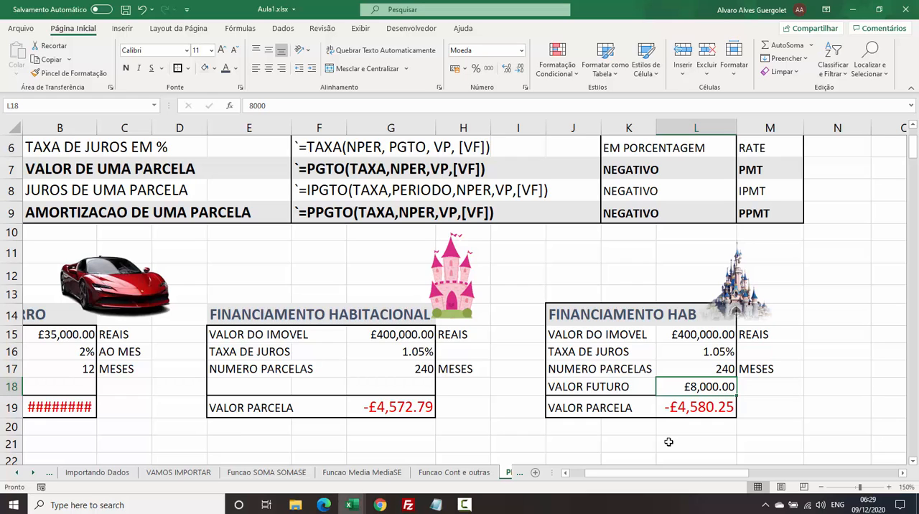
Widen column B slightly so the car simulation's installment in B19 fits in its cell.
left_click_drag(720, 472, 636, 471)
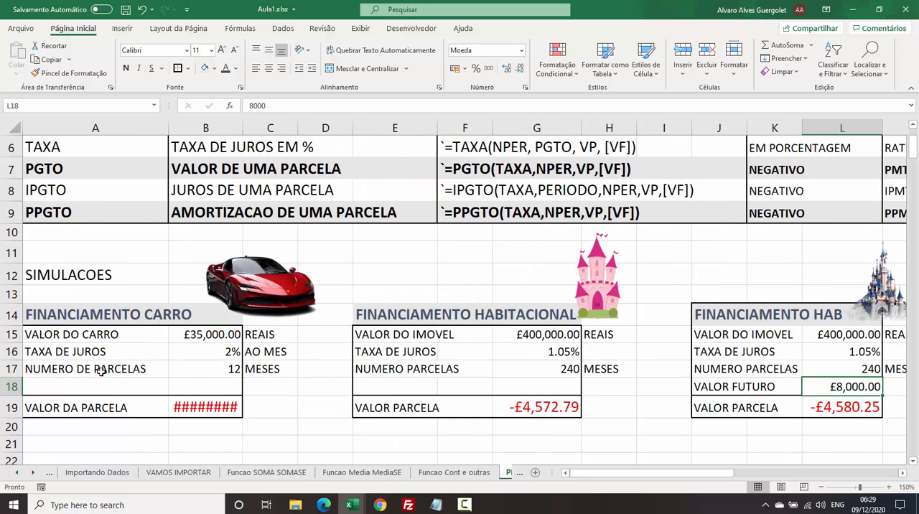
left_click(197, 409)
left_click_drag(243, 128, 249, 128)
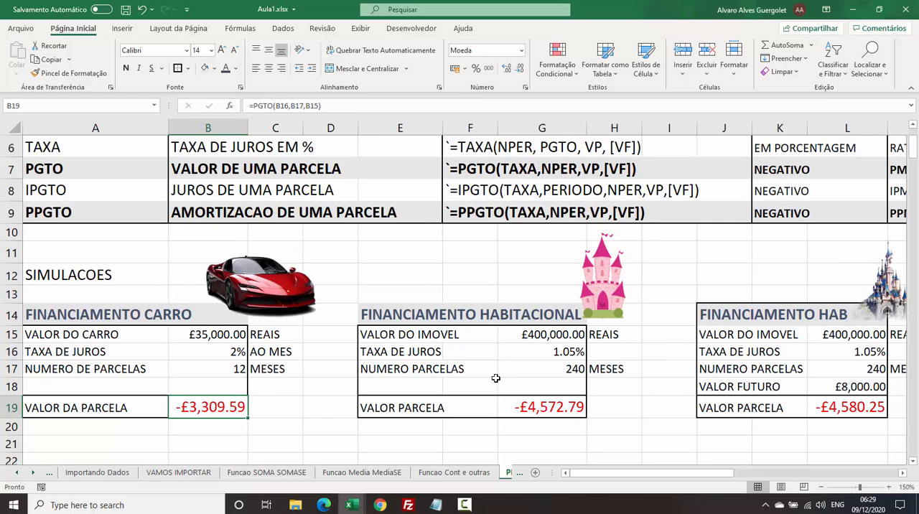
Look over the two housing simulations and the VALOR FUTURO in L18, and examine the SITUACAO REAL section from its heading in Q2:V2.
left_click(499, 324)
left_click_drag(730, 312, 823, 388)
left_click(823, 388)
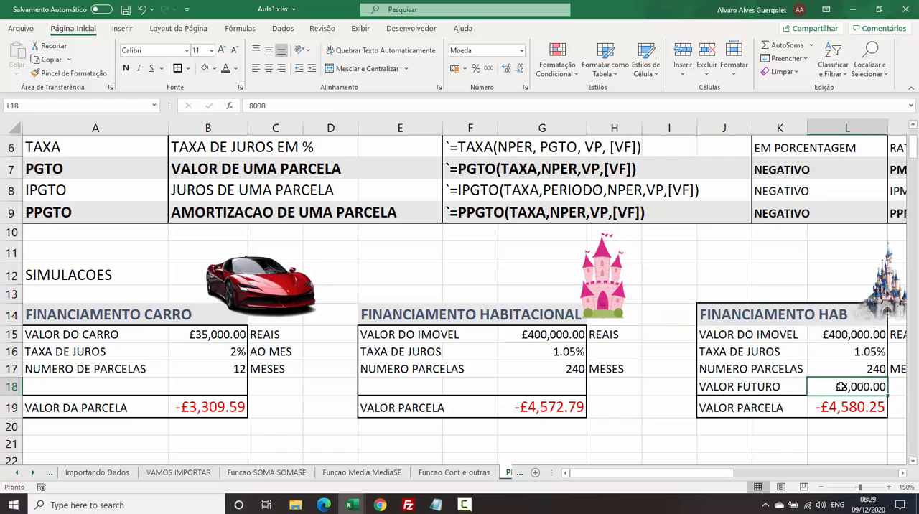
left_click(902, 475)
left_click_drag(901, 475, 901, 476)
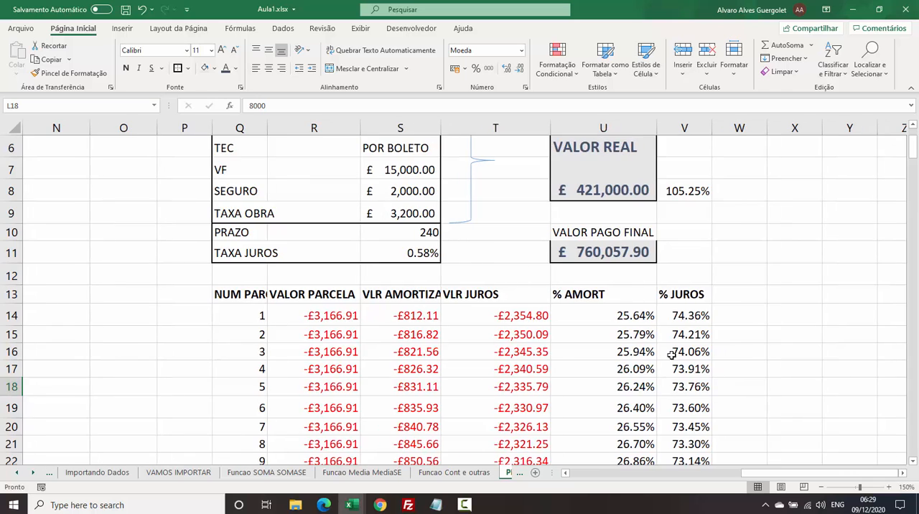
scroll(673, 355, "up", 2)
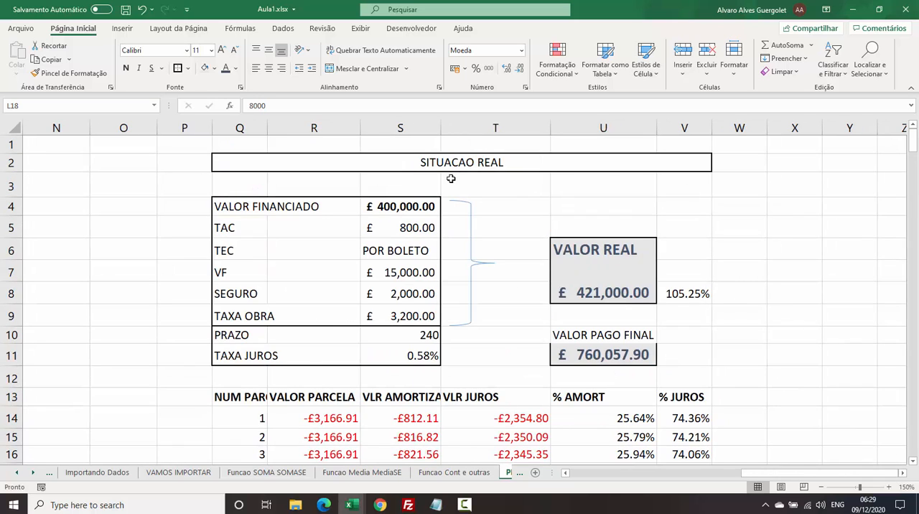
left_click(426, 162)
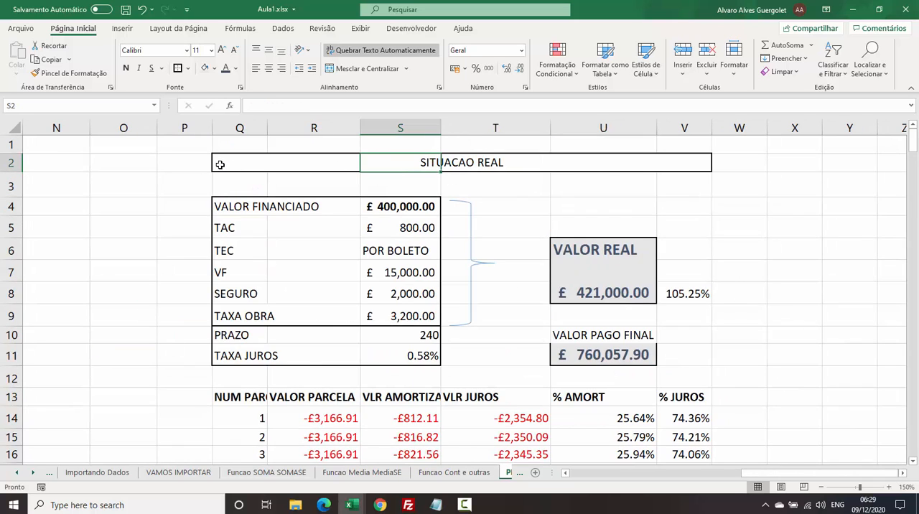
left_click_drag(219, 163, 686, 163)
left_click(641, 189)
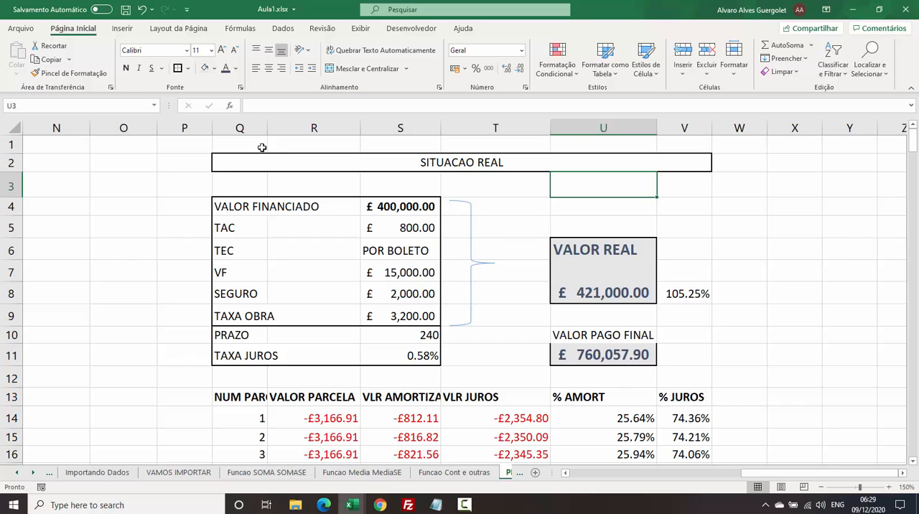
Examine the VALOR FINANCIADO, TAC and TEC entries in the SITUACAO REAL table, relating the per-boleto TEC charge to the PRAZO in S10.
left_click(221, 205)
left_click(413, 206)
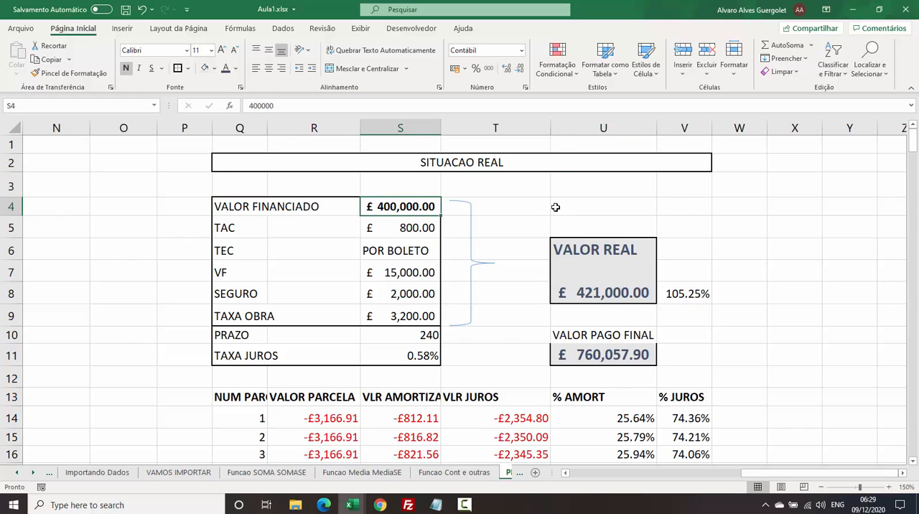
left_click(225, 228)
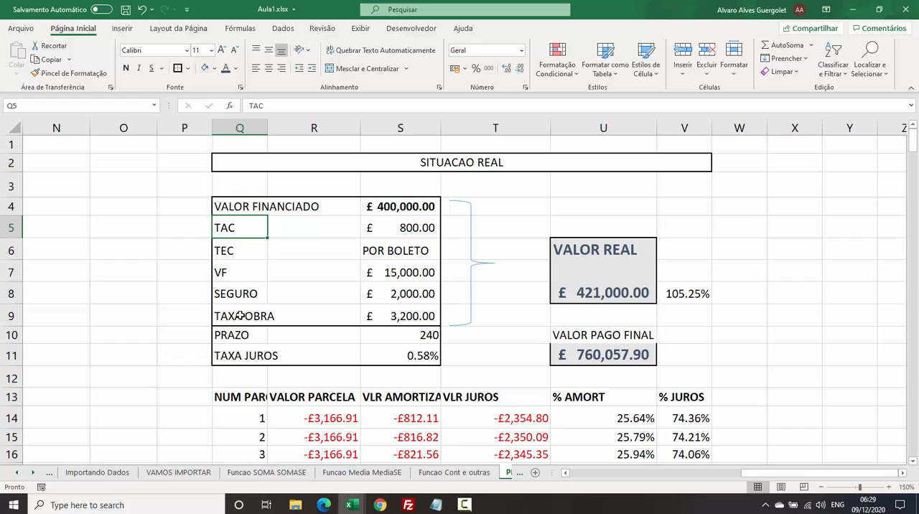
left_click(405, 230)
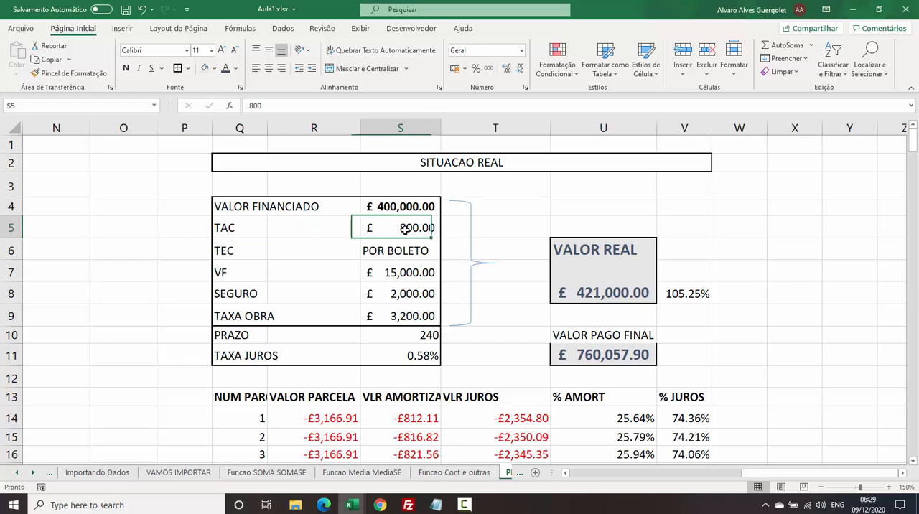
left_click(222, 254)
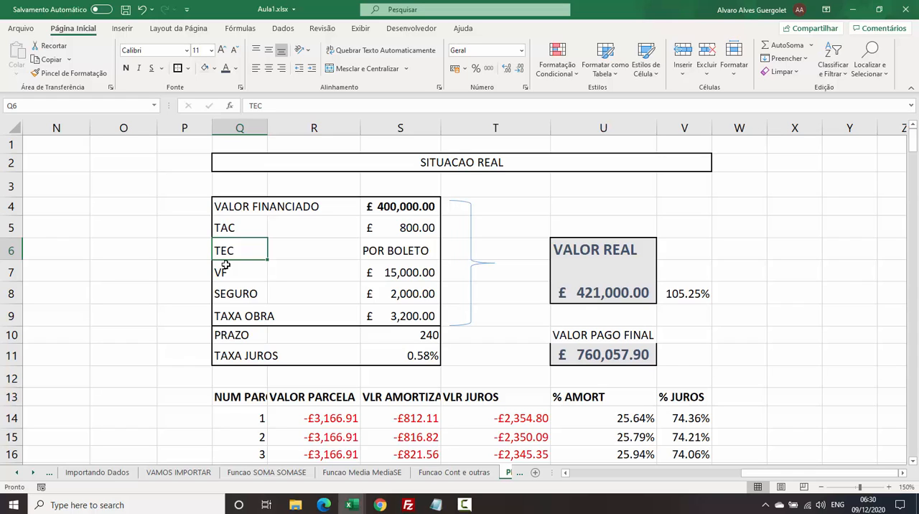
left_click(371, 251)
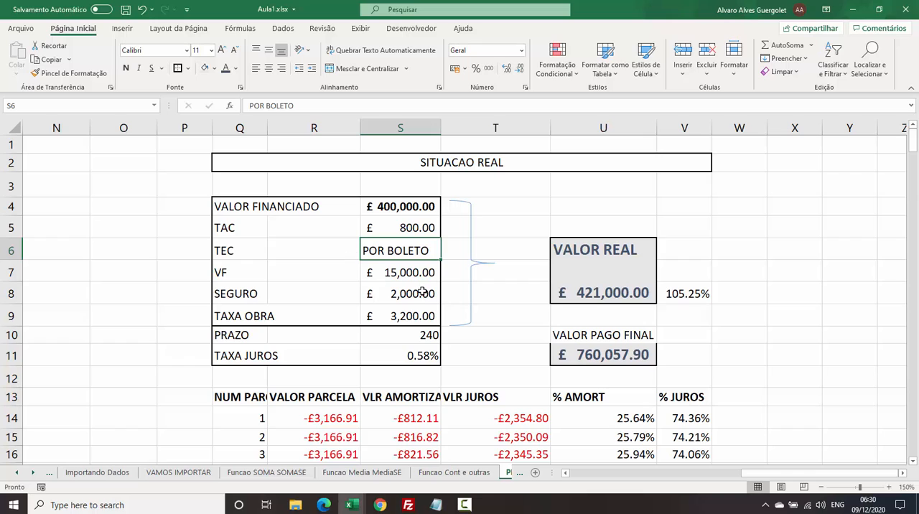
left_click(422, 336)
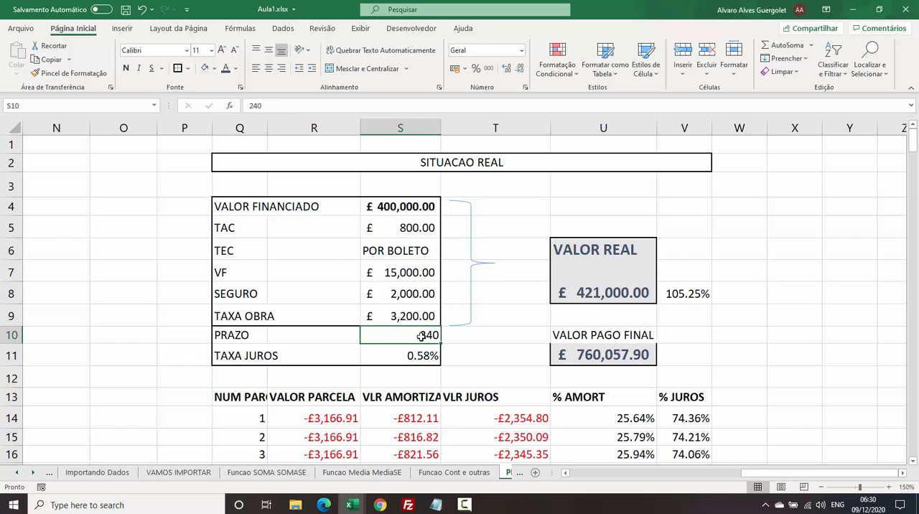
left_click(373, 252)
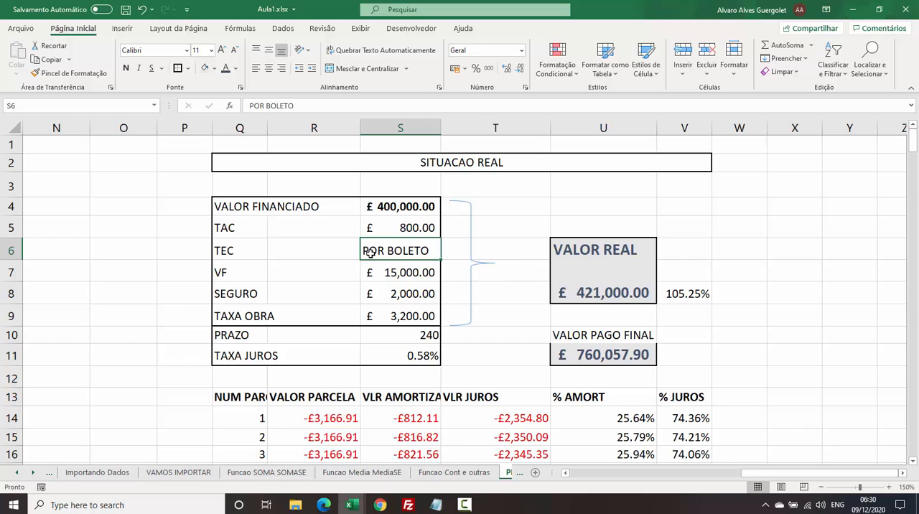
left_click(401, 228)
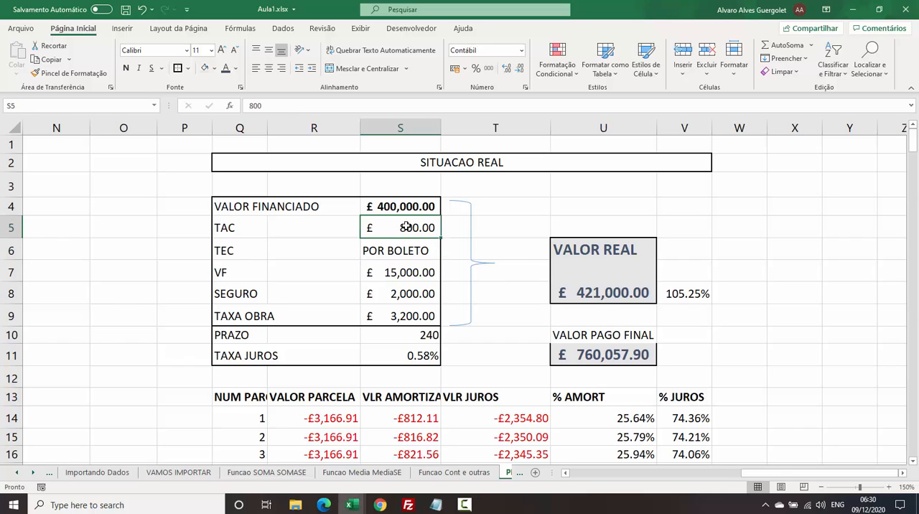
left_click(395, 259)
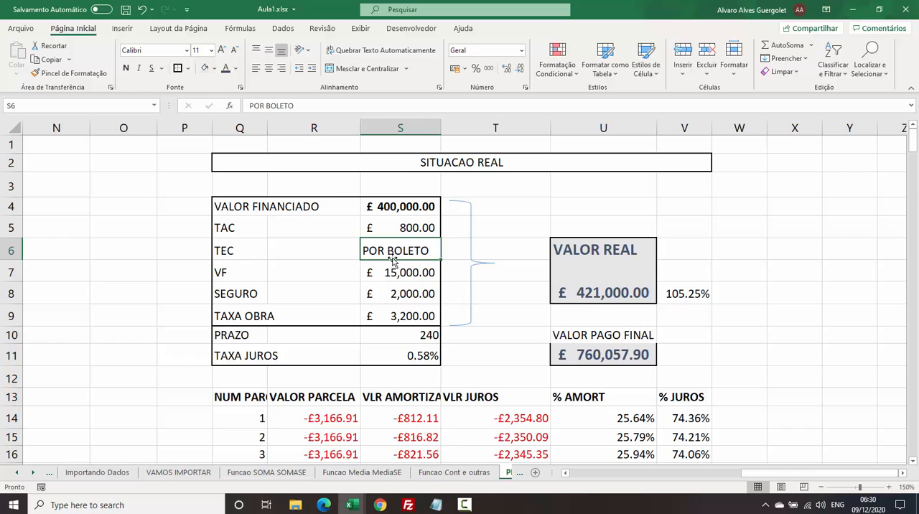
Examine the VF, SEGURO and TAXA OBRA charges in the SITUACAO REAL table, including the formula behind TAXA OBRA in S9.
left_click(245, 267)
left_click(406, 272)
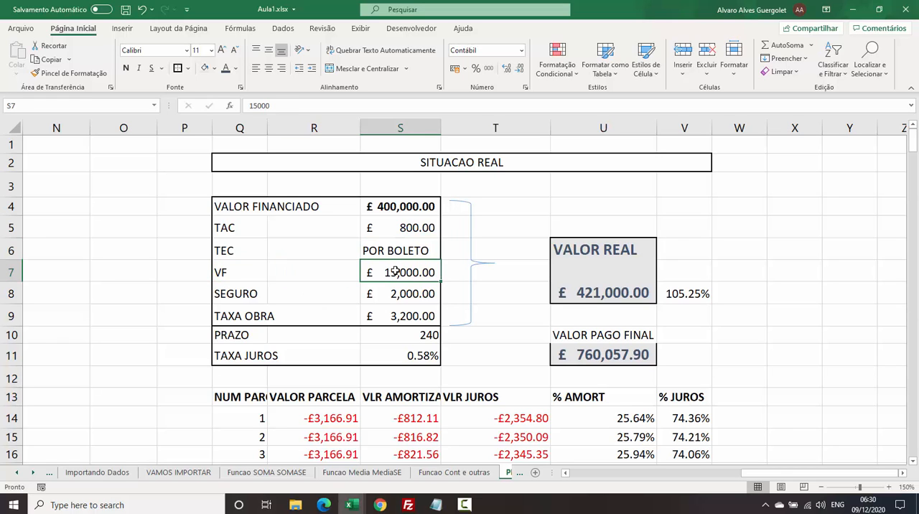
left_click(223, 294)
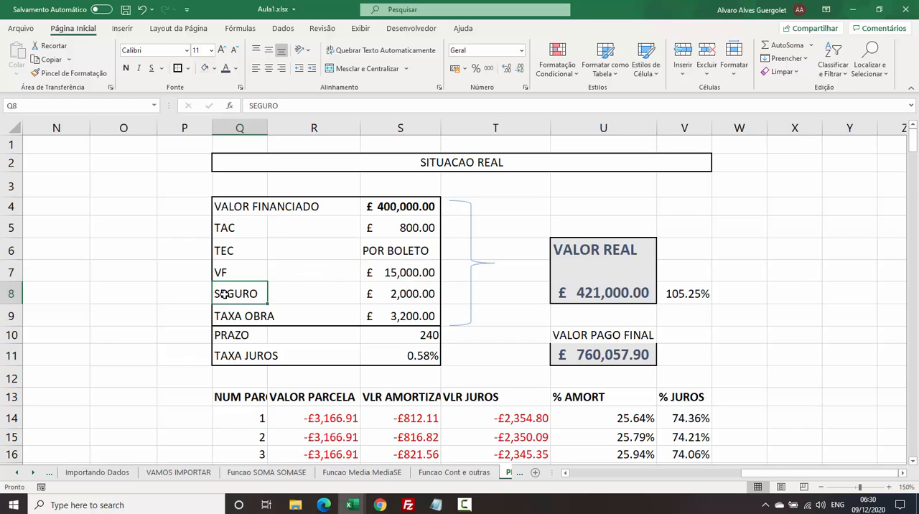
left_click(396, 295)
left_click(255, 314)
left_click(401, 313)
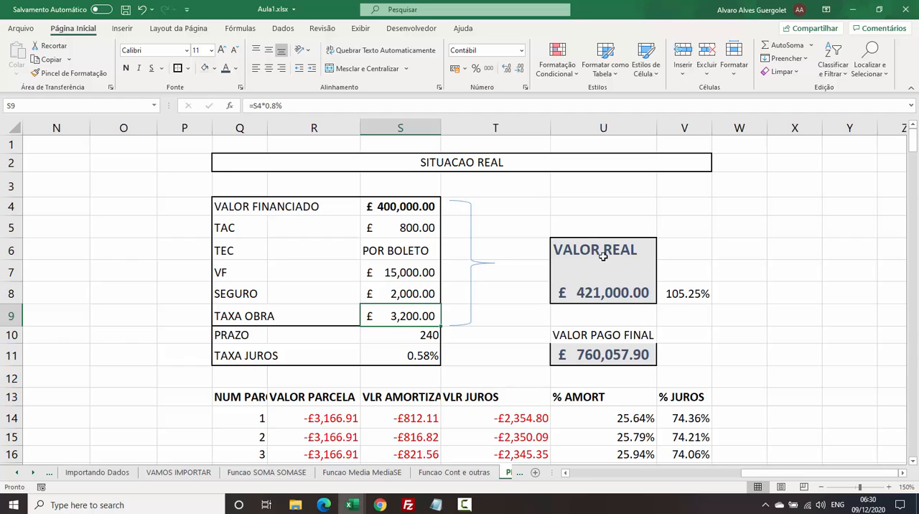
Check the VALOR REAL formula in U8 and its percentage in V8 against the VALOR FINANCIADO in S4.
left_click(583, 295)
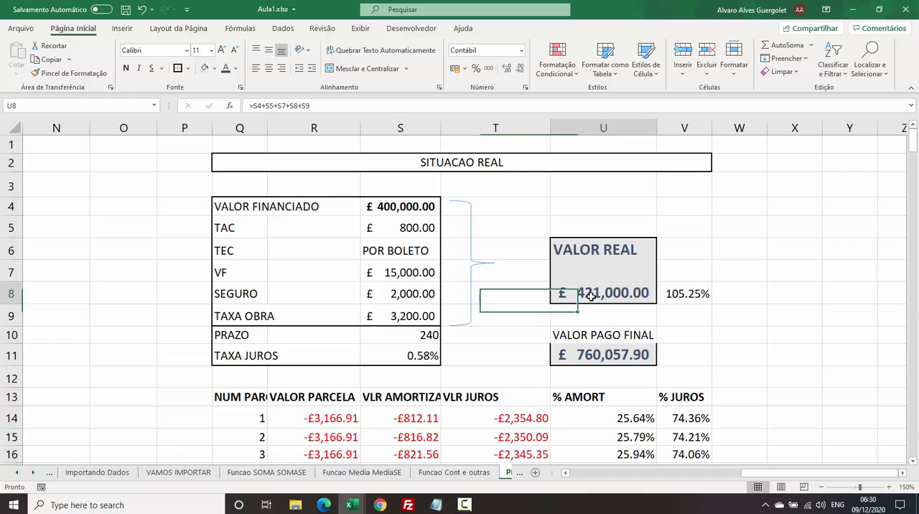
left_click_drag(586, 248, 584, 287)
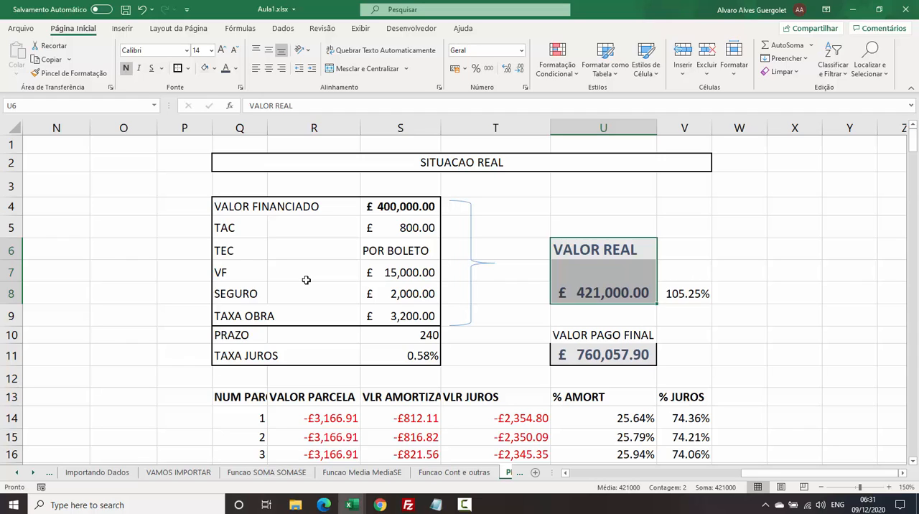
left_click(694, 289)
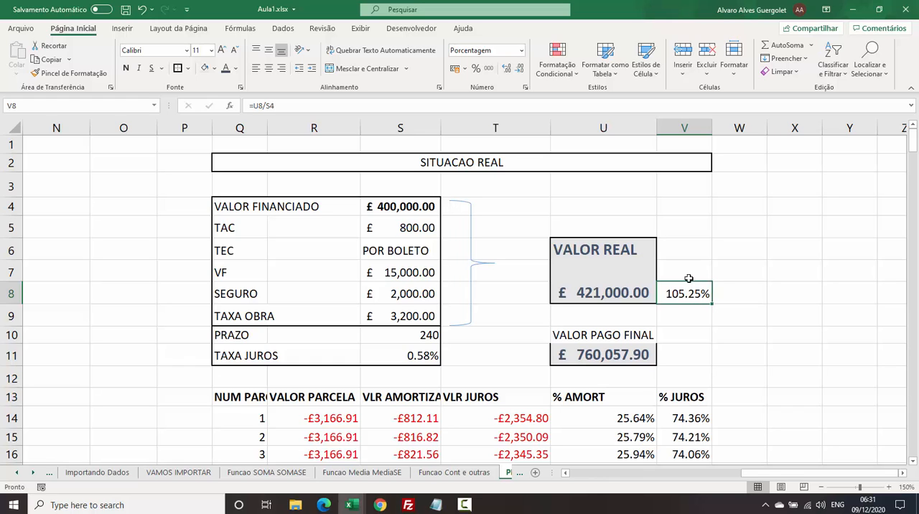
left_click(386, 211)
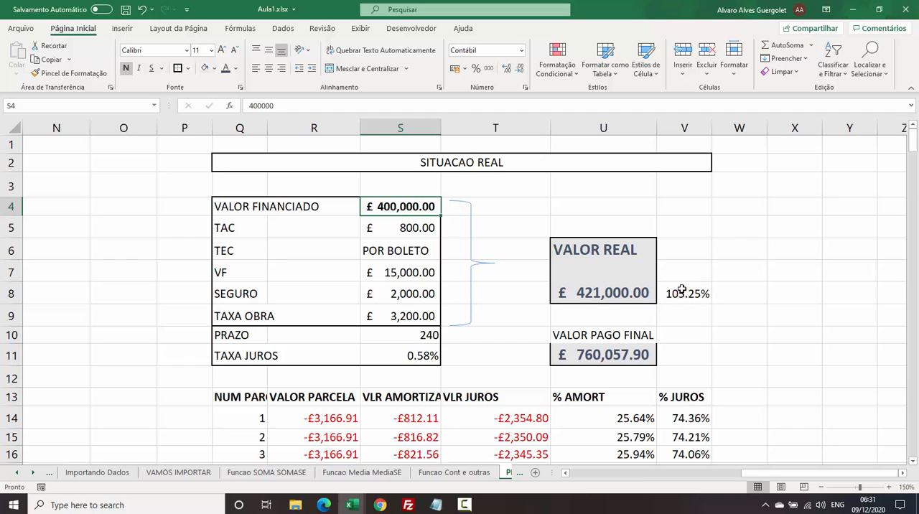
left_click(773, 337)
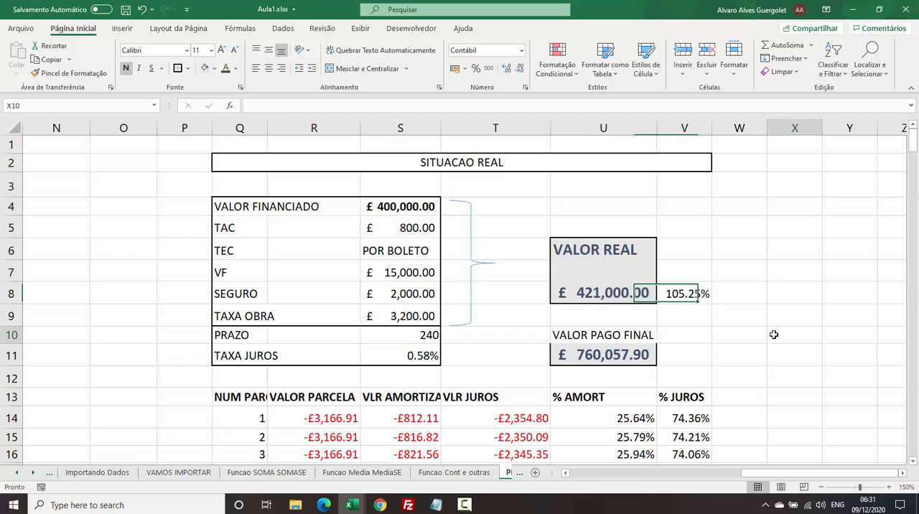
Compare the VALOR PAGO FINAL in U11 with the VALOR FINANCIADO in S4, and check the PRAZO and TAXA JUROS in S10:S11.
left_click(589, 355)
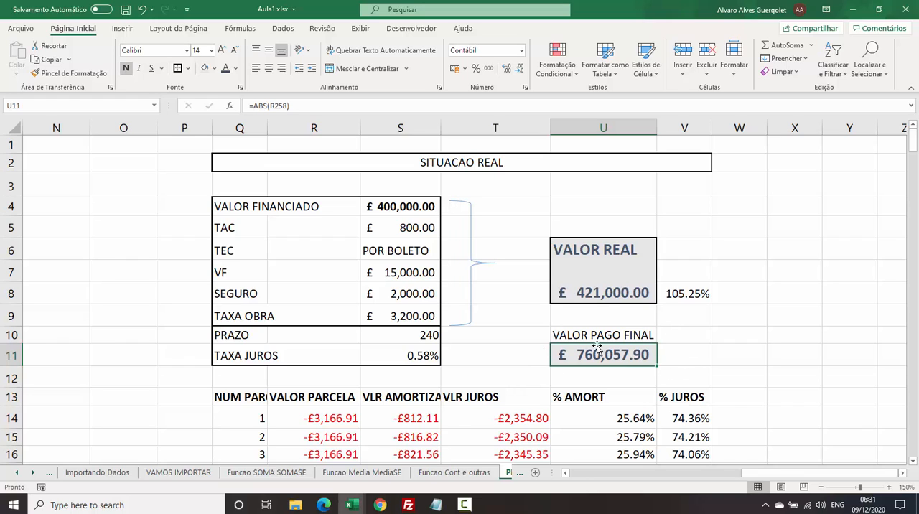
left_click(381, 207)
left_click(578, 352)
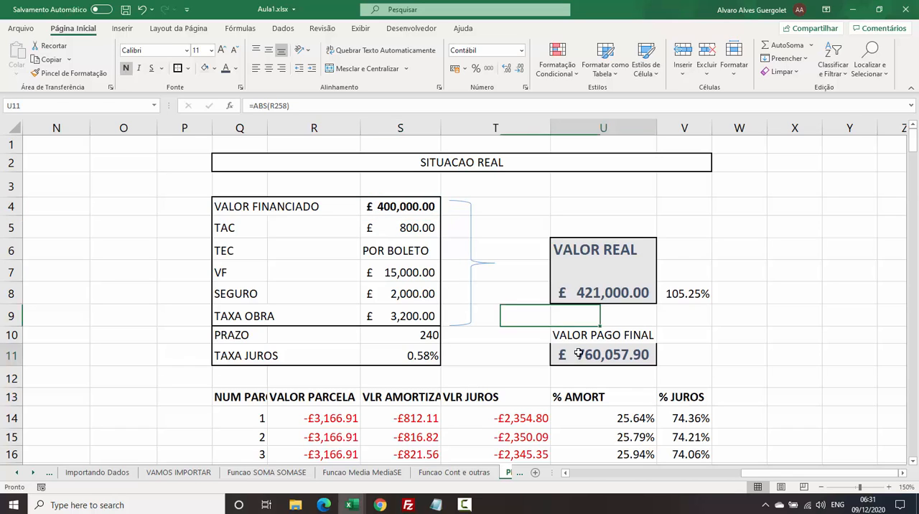
left_click(527, 350)
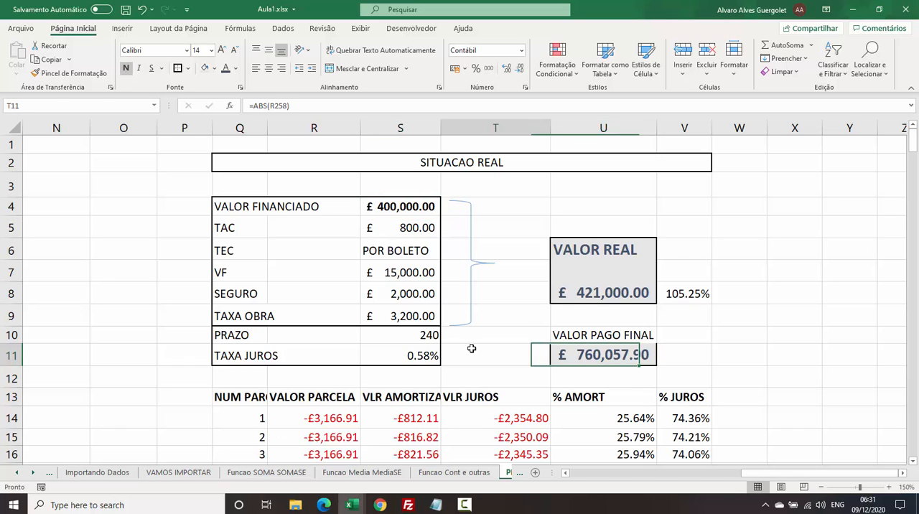
left_click(418, 335)
left_click(406, 360)
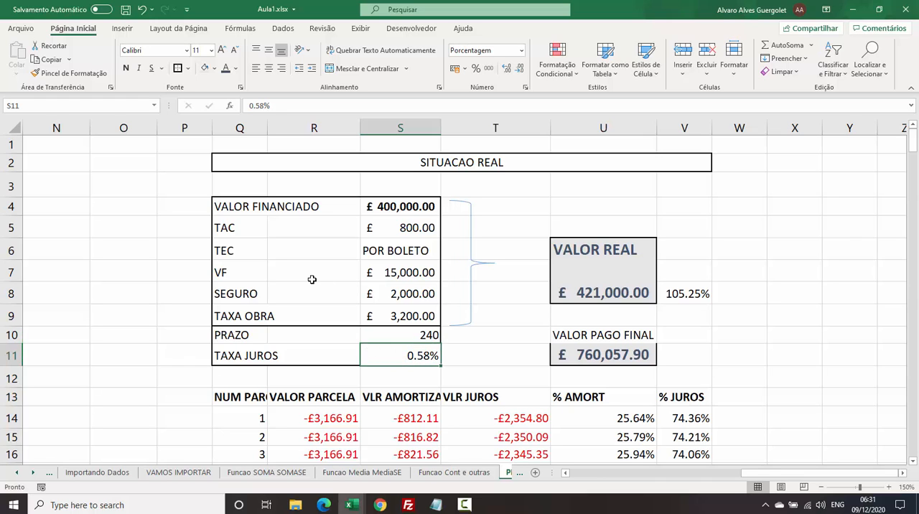
Look over the installment table and examine how the installment numbers are built up in column Q from row 14 to 21.
scroll(311, 280, "down", 3)
scroll(312, 279, "down", 1)
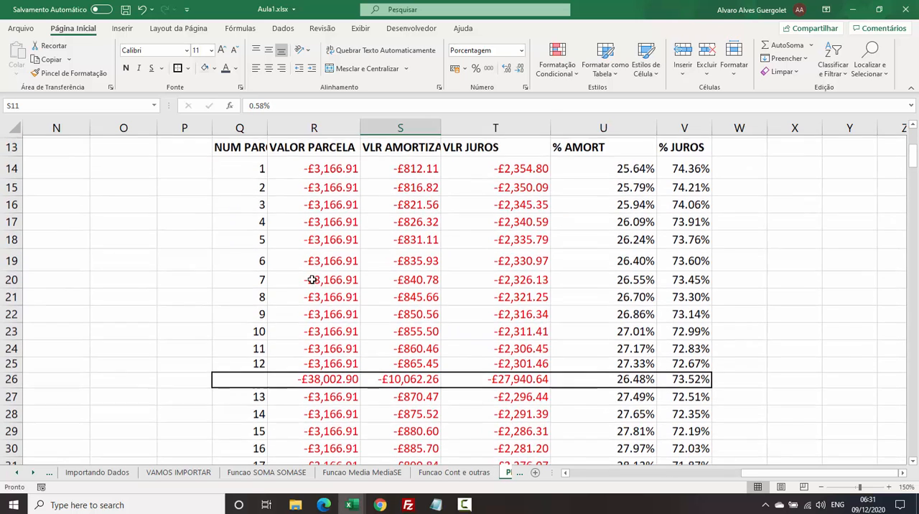
scroll(243, 219, "up", 2)
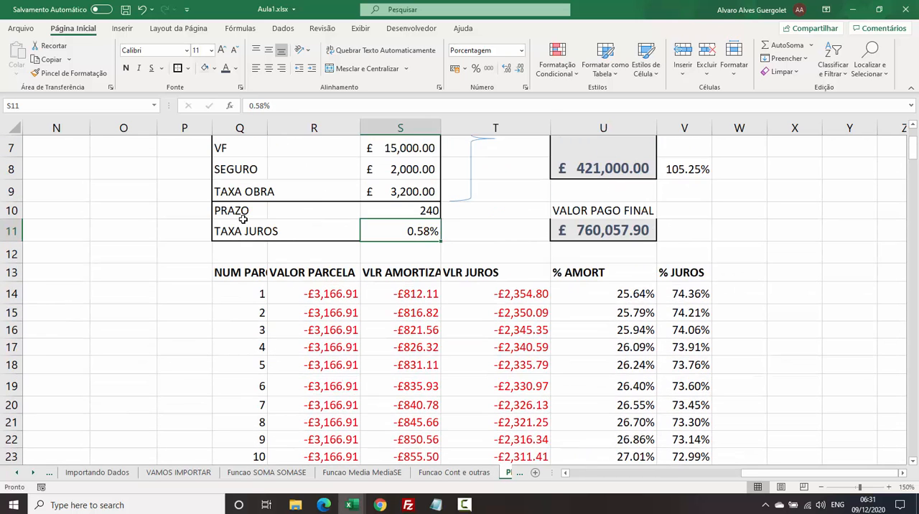
left_click(228, 294)
left_click(237, 313)
left_click(235, 330)
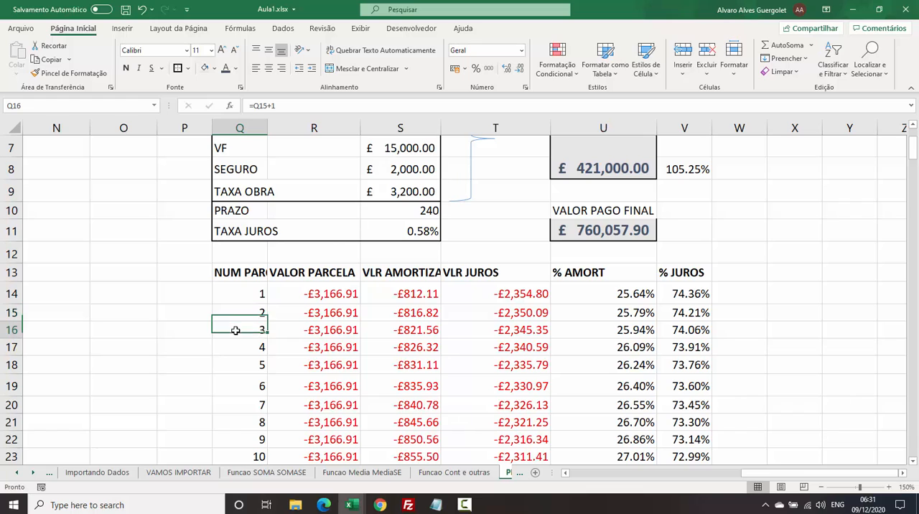
left_click(257, 347)
left_click(252, 364)
left_click(250, 382)
left_click(252, 294)
left_click(253, 313)
left_click(252, 330)
left_click(252, 385)
left_click(252, 405)
left_click(253, 422)
Return to the FUNCOES FINANCEIRAS reference table and review the PGTO entry in row 7.
left_click_drag(763, 476, 591, 473)
scroll(118, 299, "up", 1)
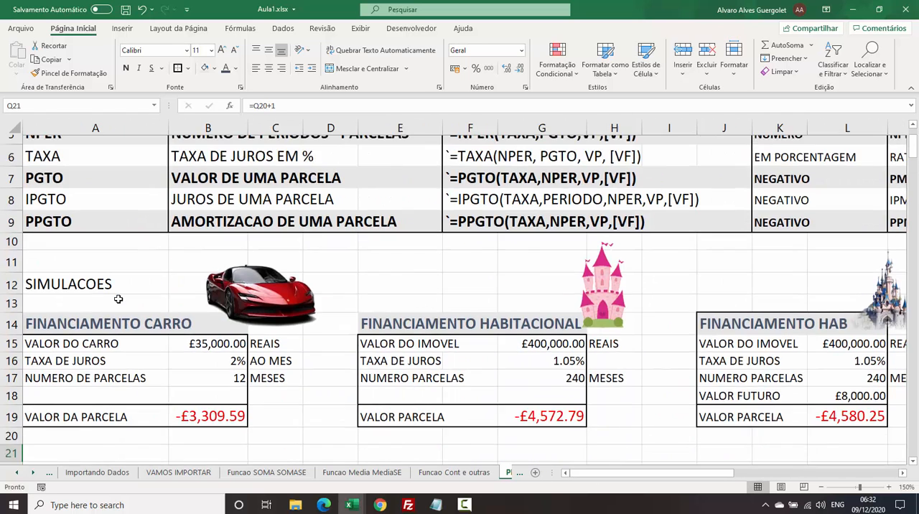
scroll(119, 298, "up", 2)
left_click(91, 280)
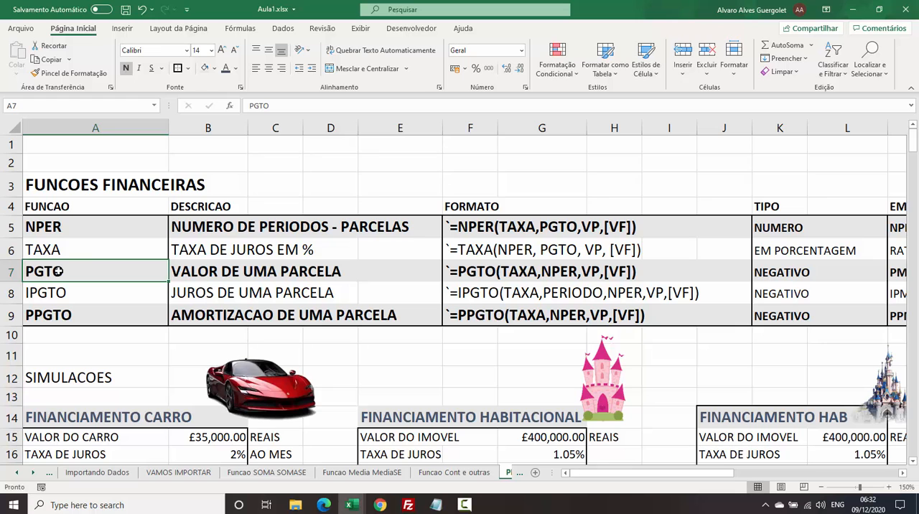
Inspect the PGTO formula for the first VALOR PARCELA in R14 against its SITUACAO REAL inputs, leaving it unchanged.
left_click_drag(616, 475, 797, 475)
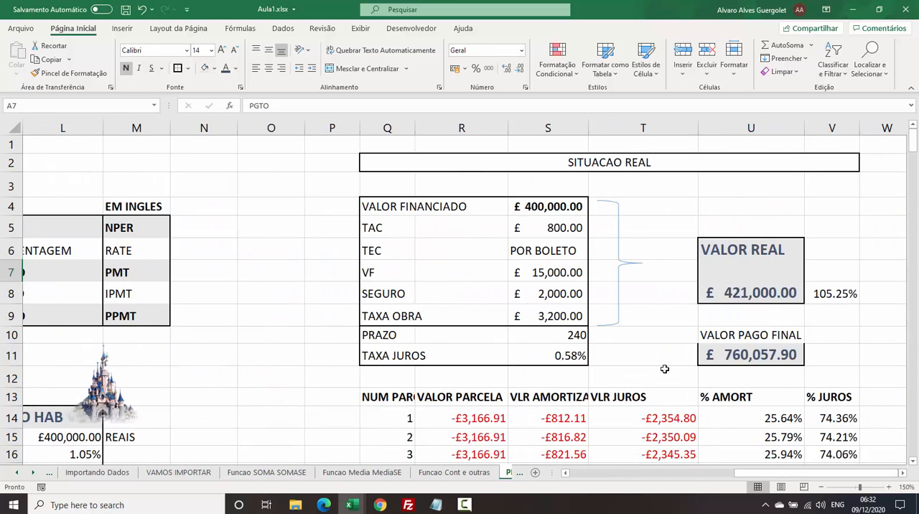
scroll(664, 368, "down", 2)
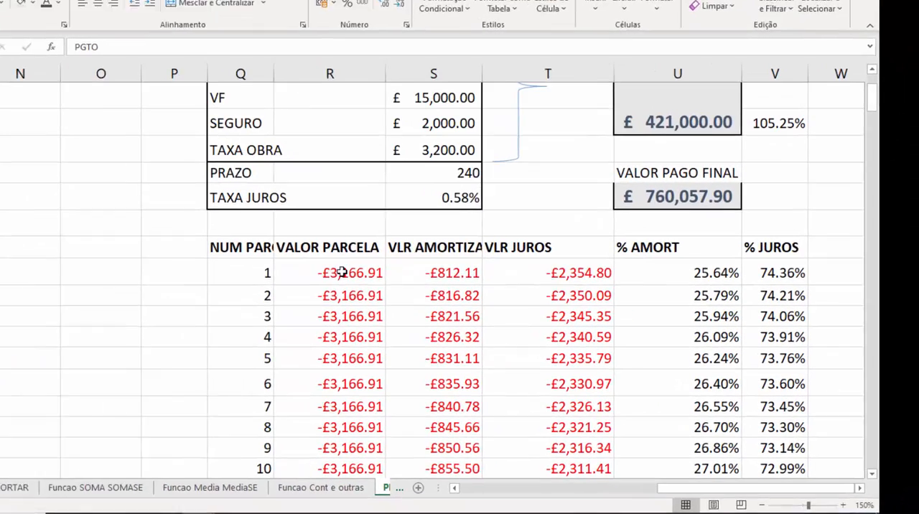
double_click(405, 289)
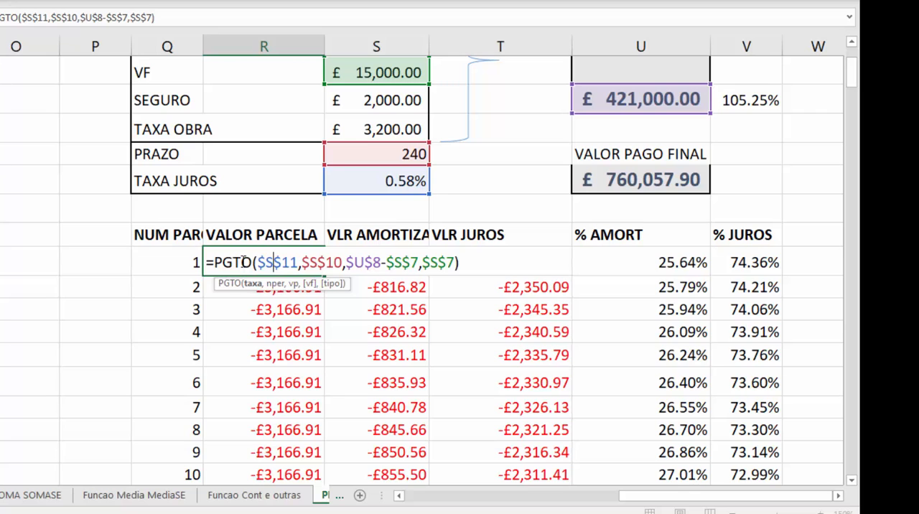
scroll(260, 251, "up", 1)
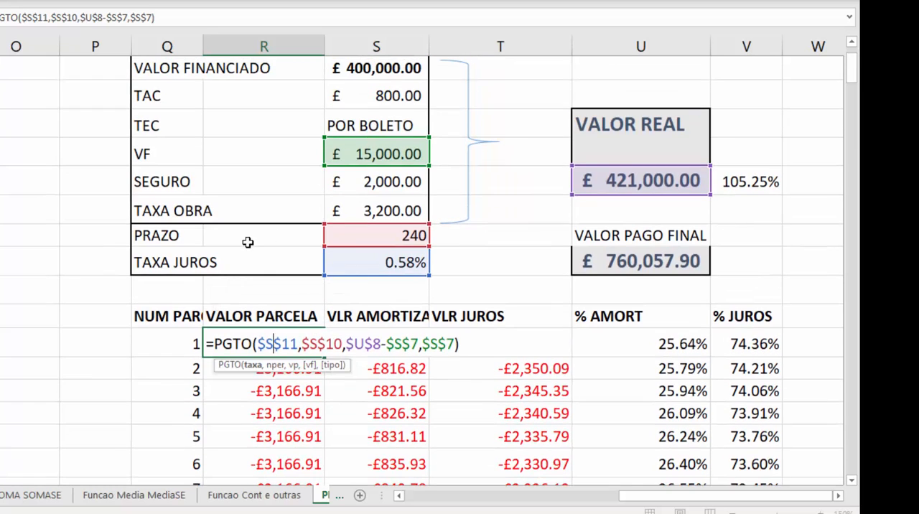
key("Return")
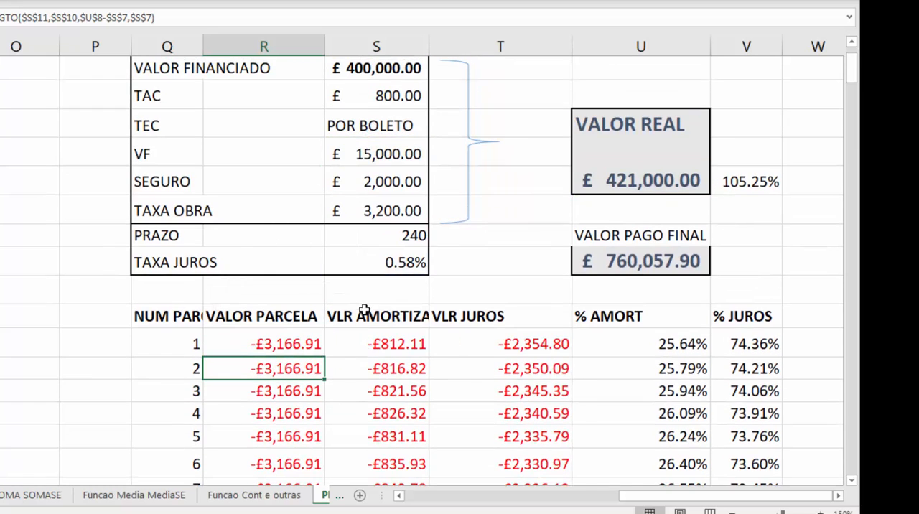
Inspect the PPGTO formula for the first installment's amortized value in S14, leaving it unchanged.
left_click(406, 310)
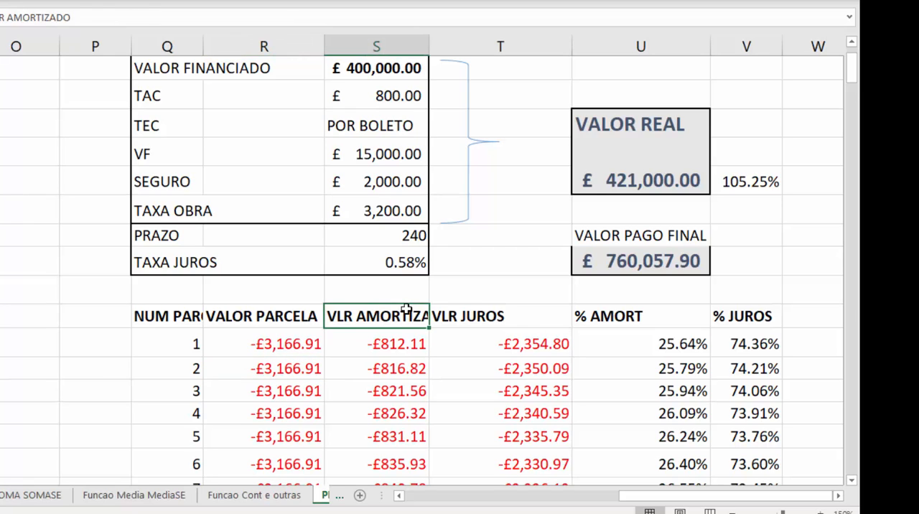
double_click(402, 343)
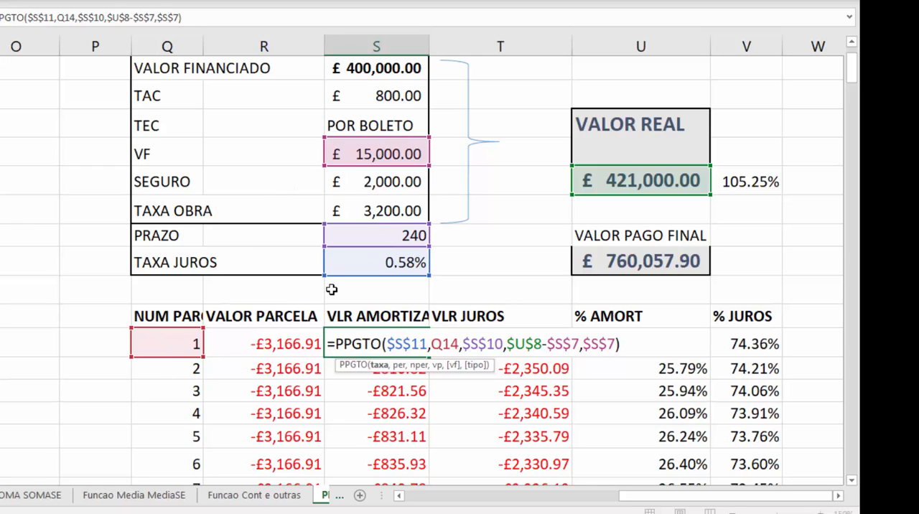
key("Return")
left_click(390, 347)
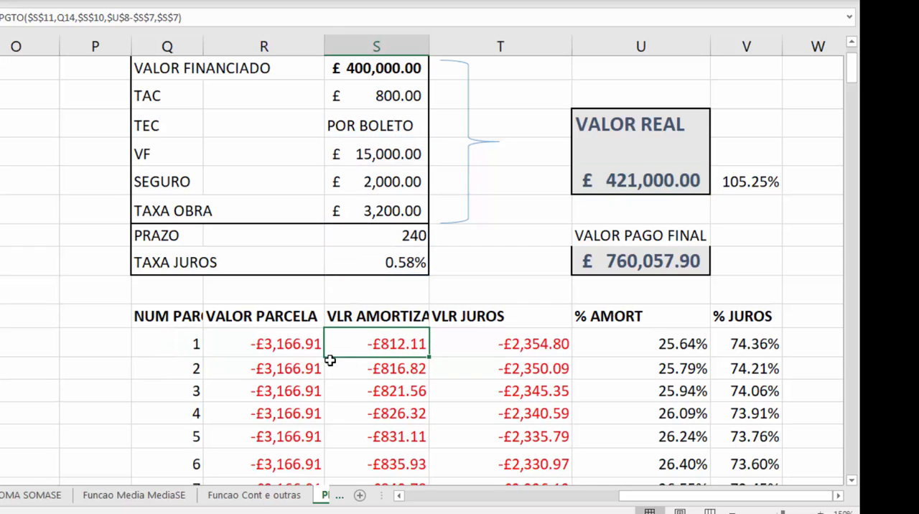
Inspect the IPGTO formula for the first installment's interest in T14, and check the sum of S14:T14.
double_click(480, 349)
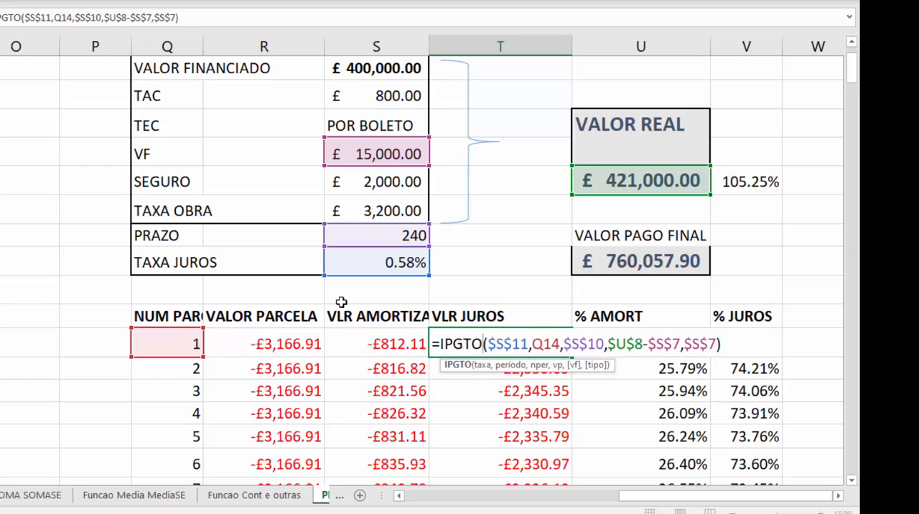
key("Return")
left_click_drag(381, 347, 478, 344)
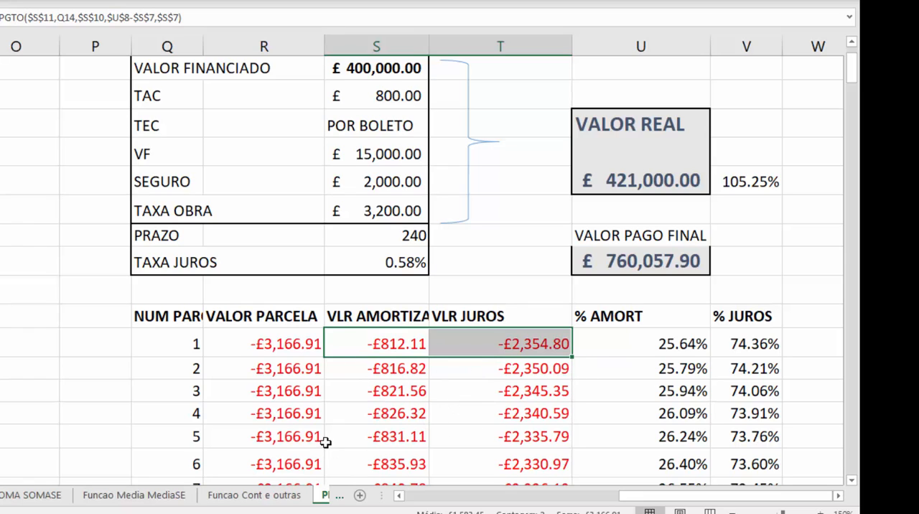
Relate the first VALOR PARCELA in R14 to the % AMORT formula in U14.
left_click(272, 392)
left_click(277, 343)
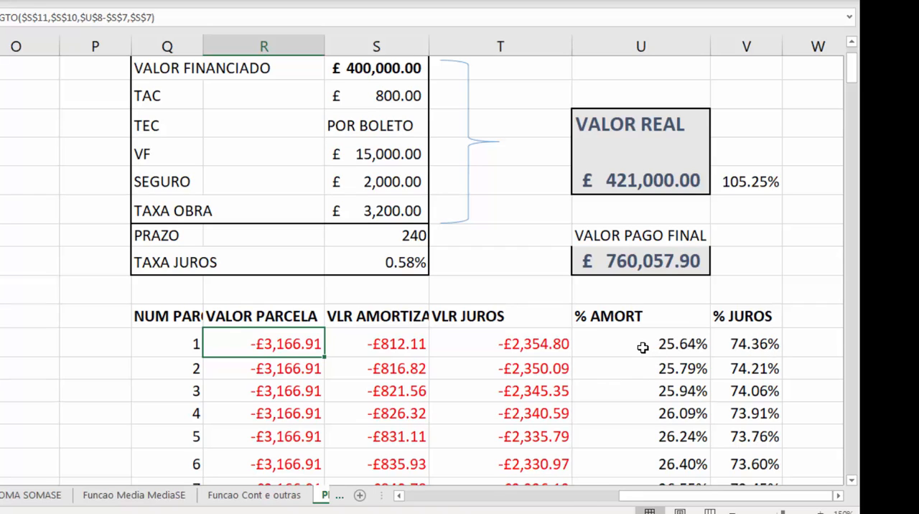
left_click(642, 348)
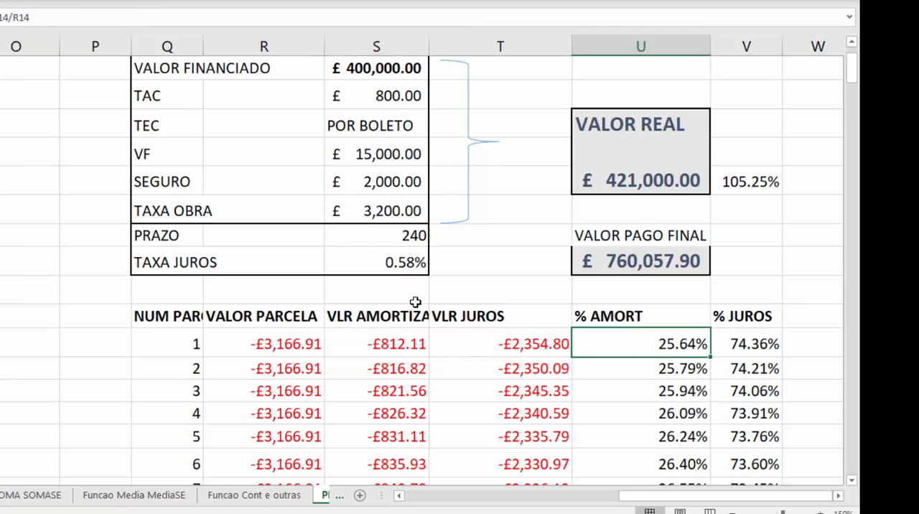
scroll(310, 339, "down", 1)
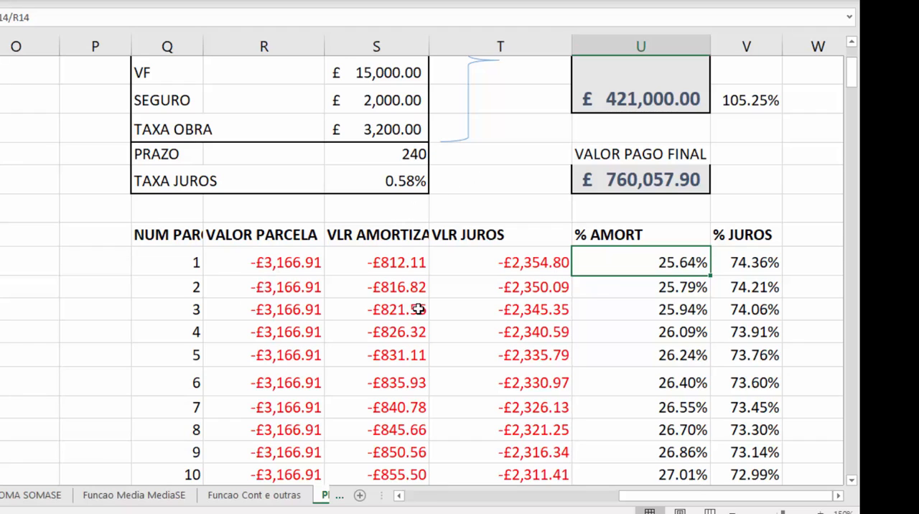
Compare the first installment's VALOR PARCELA, amortized value and interest in R14:T14.
left_click(407, 260)
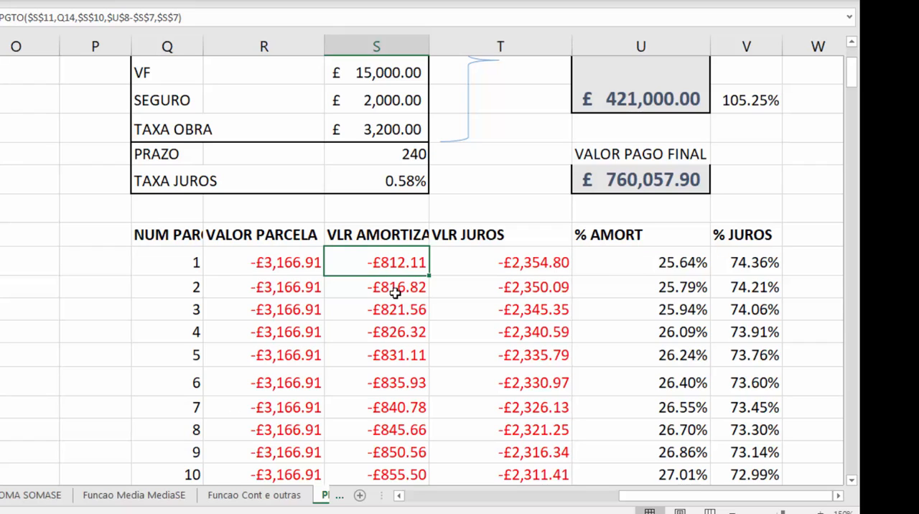
left_click(189, 263)
left_click(295, 264)
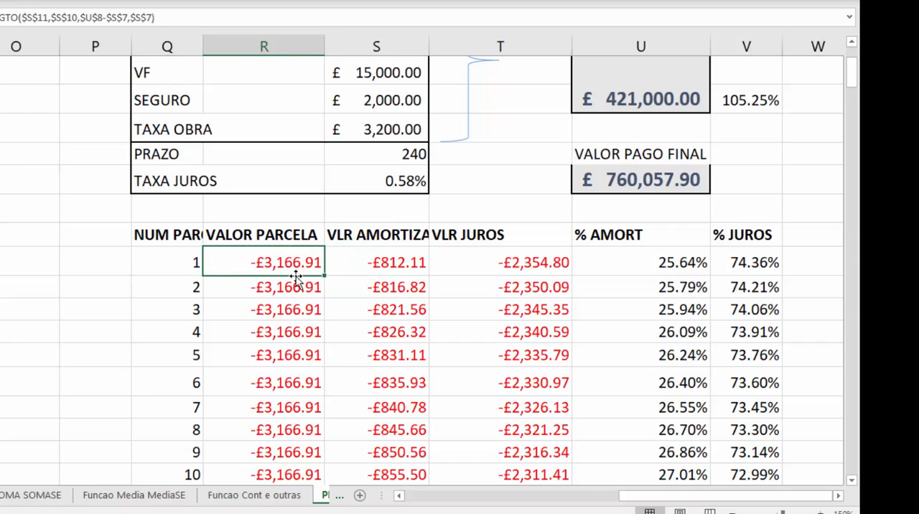
left_click(408, 258)
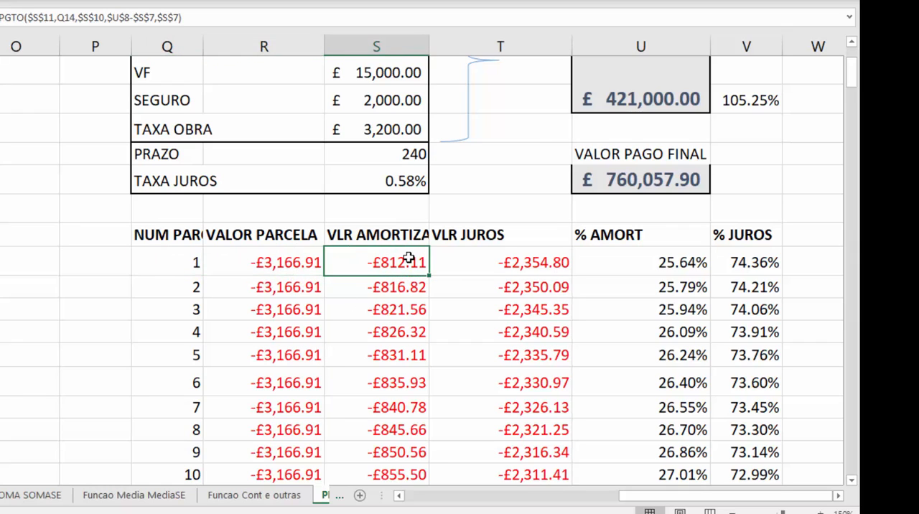
left_click(538, 258)
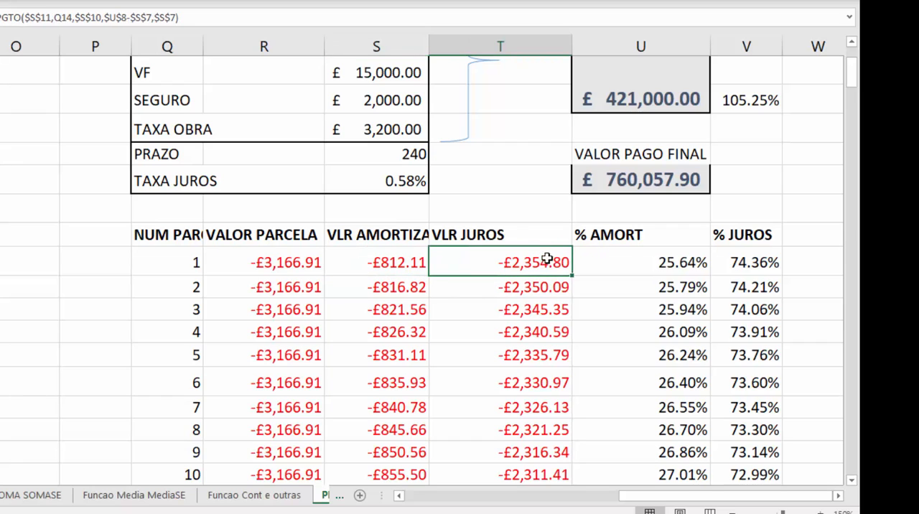
Compare the second installment's value, amortization and interest in R15:T15, and trace the installment numbering down through row 17.
left_click(171, 287)
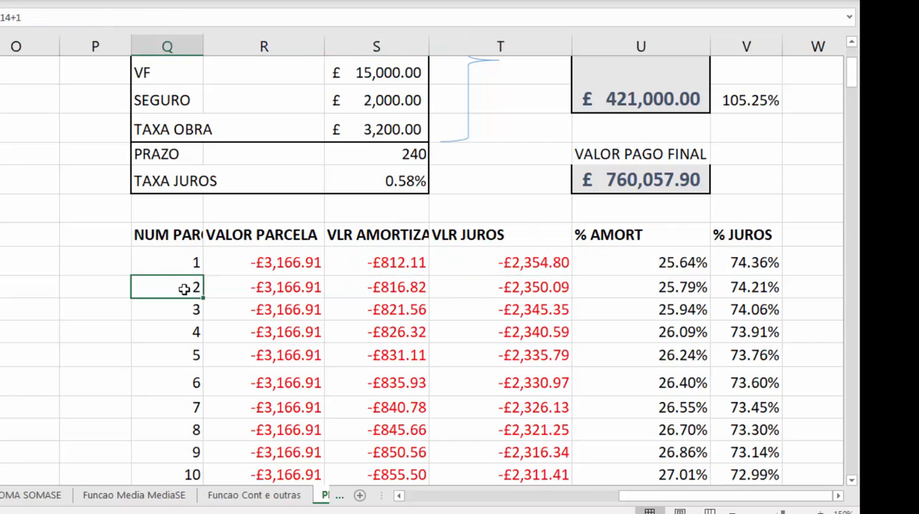
left_click(290, 285)
left_click(408, 286)
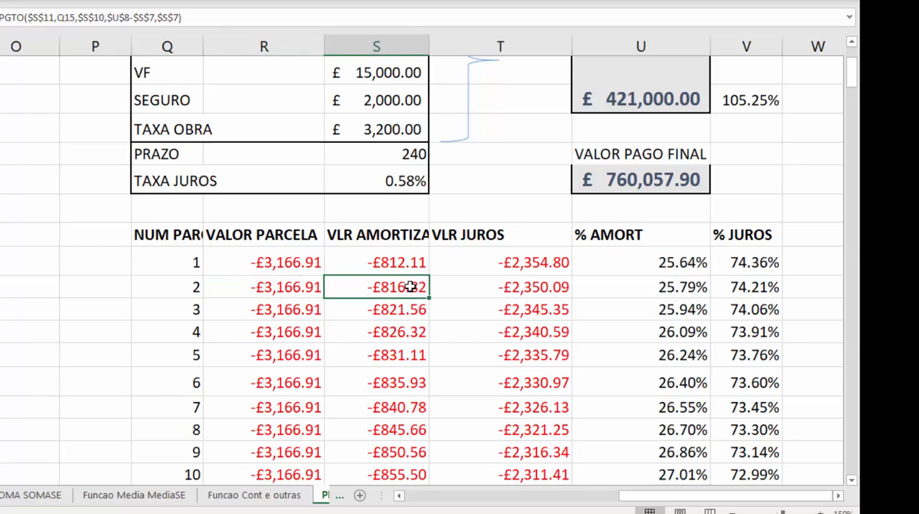
left_click(545, 287)
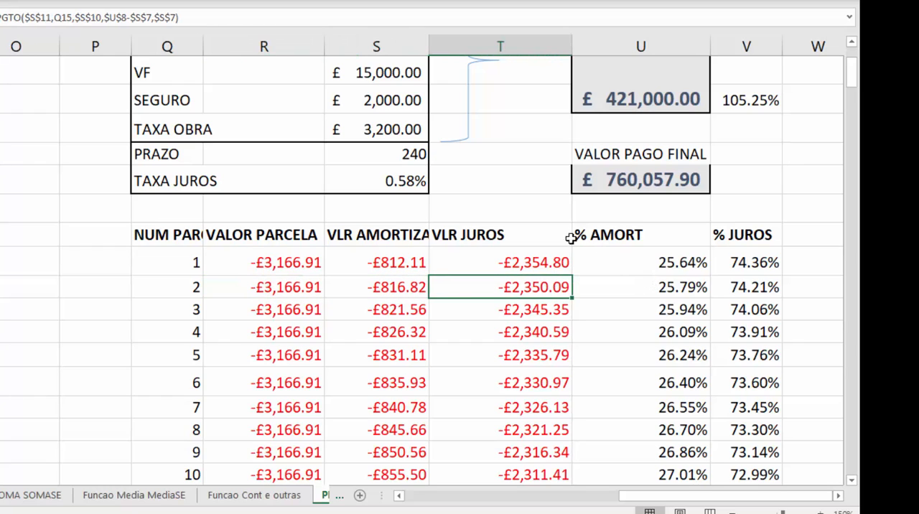
left_click(196, 311)
left_click(197, 333)
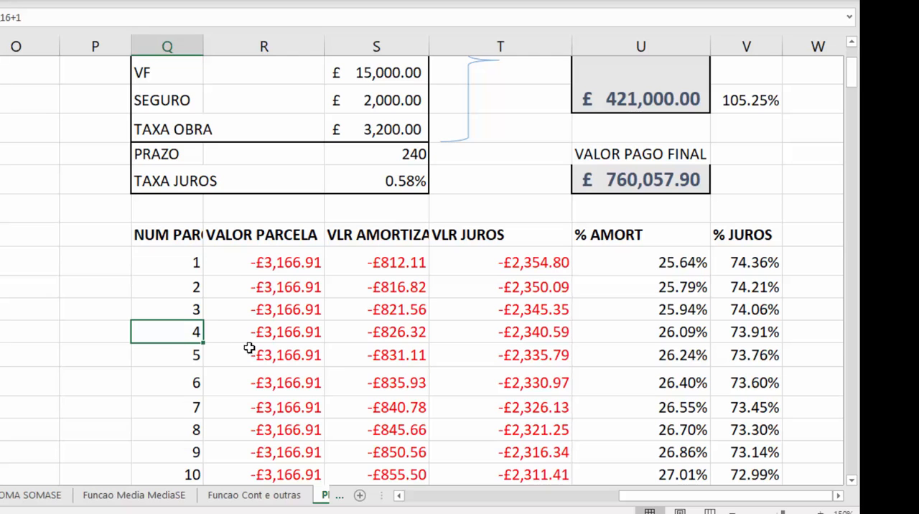
Examine the SOMA subtotals in R26:T26 for installment value, amortization and interest over the first 12 installments.
scroll(465, 332, "down", 2)
scroll(461, 323, "up", 1)
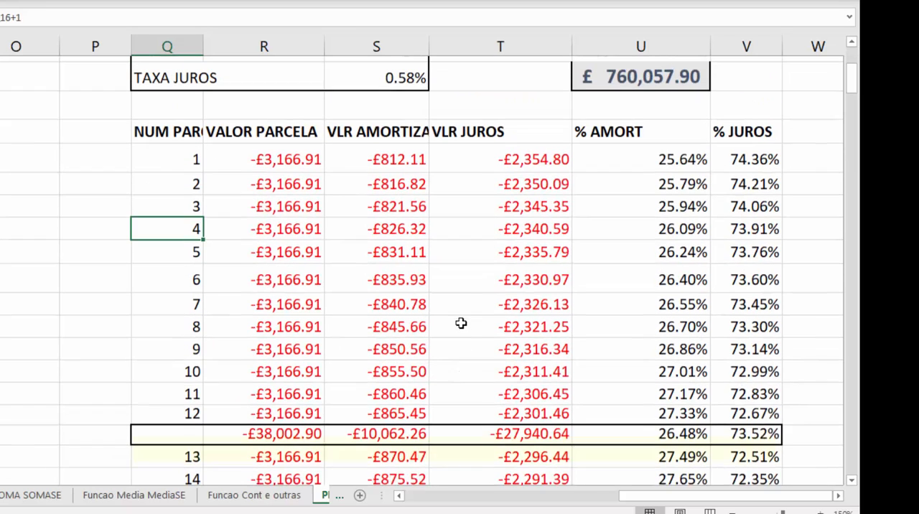
left_click(268, 451)
left_click_drag(267, 172, 301, 429)
left_click(308, 451)
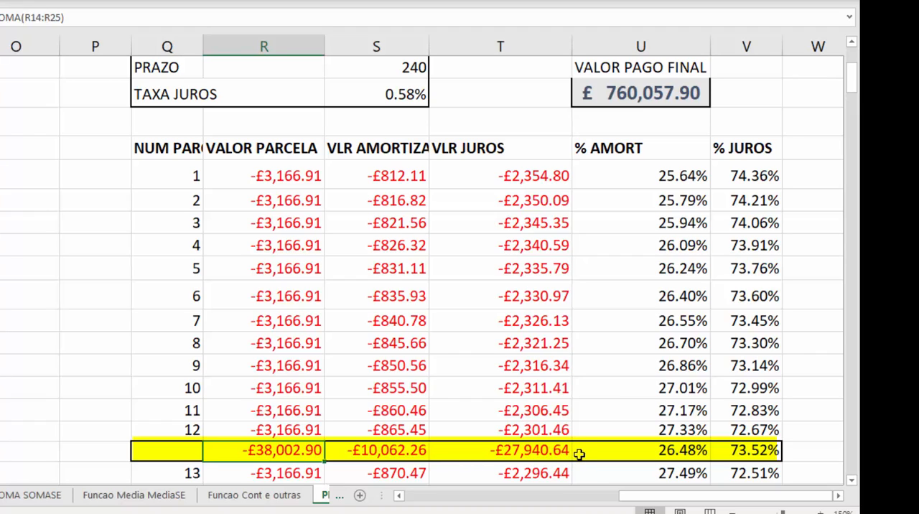
left_click(533, 450)
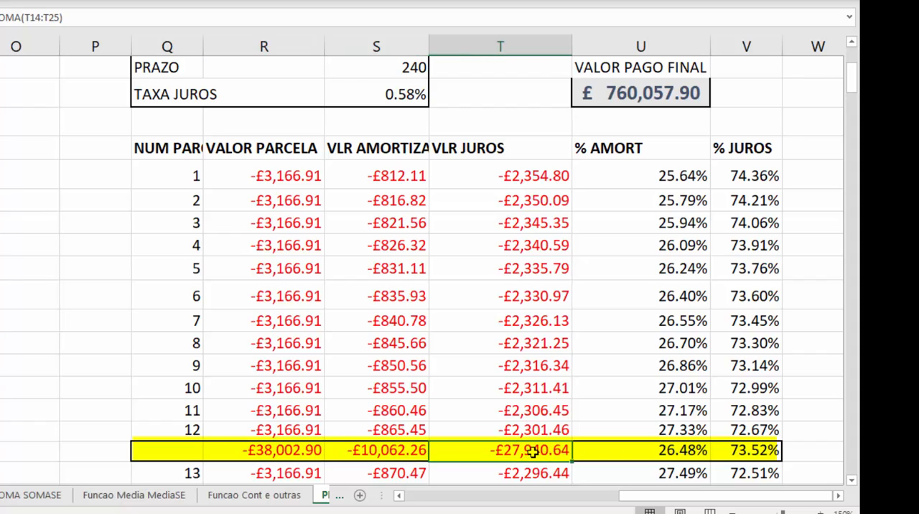
left_click(375, 450)
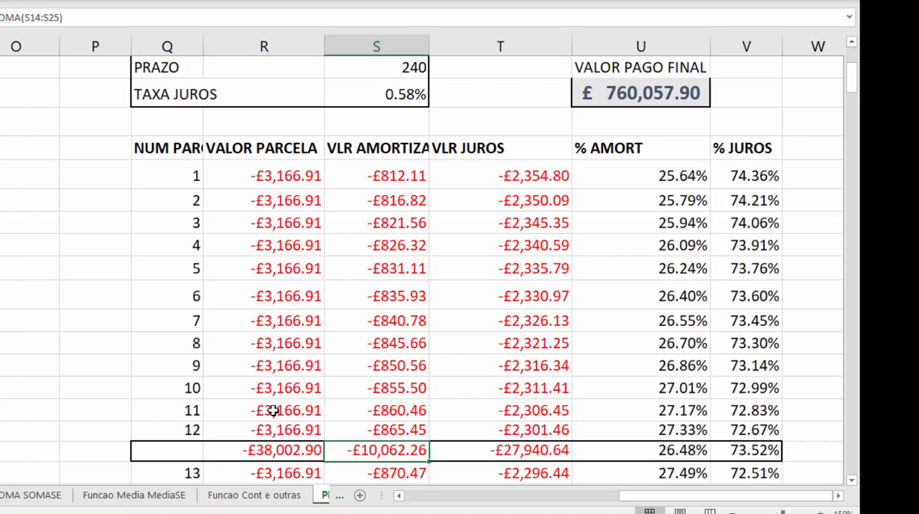
left_click(406, 300)
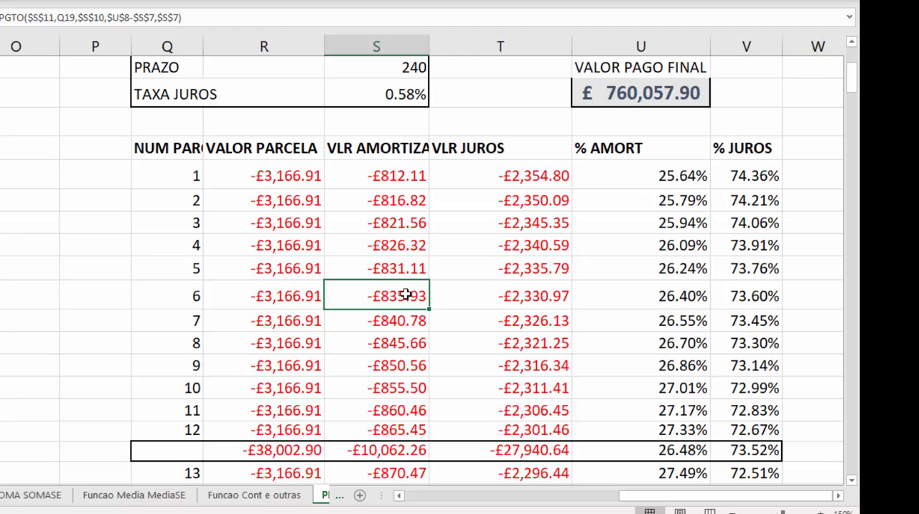
Examine the SOMA subtotals in R39:T39 for installment value, amortization and interest through installment 24.
scroll(406, 294, "down", 5)
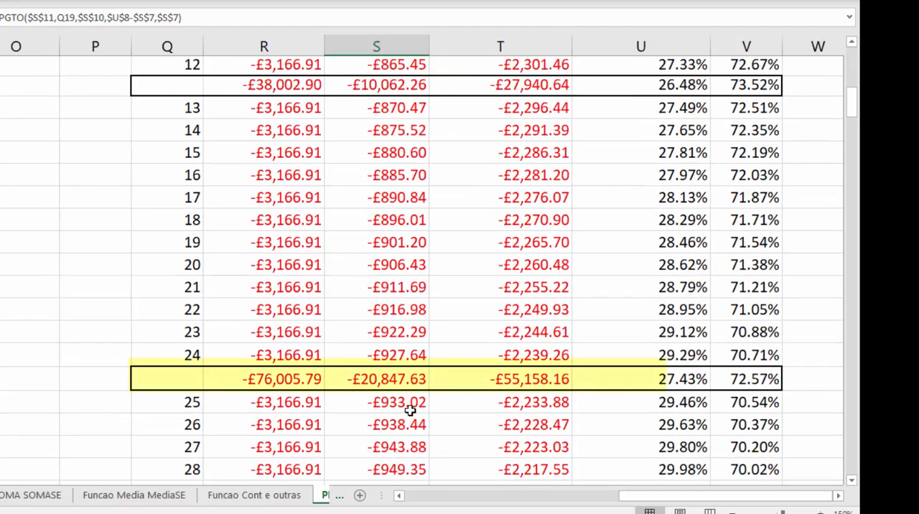
left_click(261, 377)
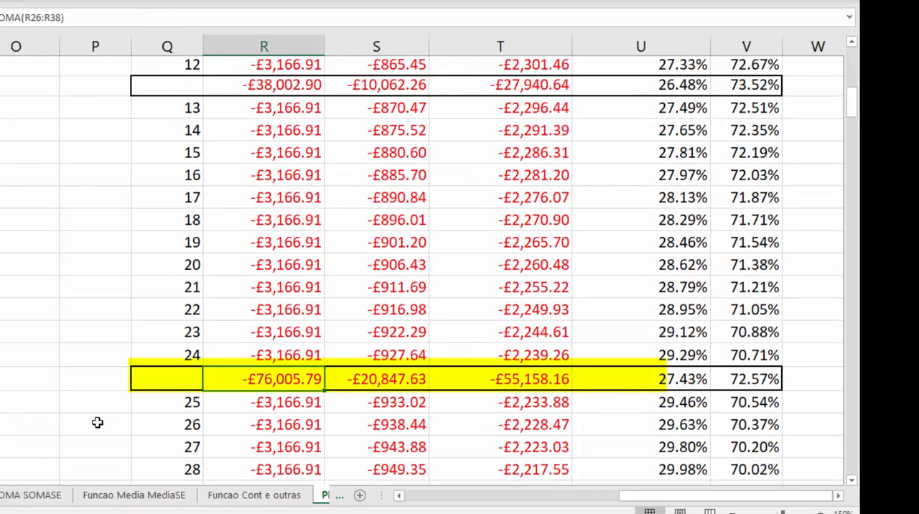
left_click(513, 387)
left_click(391, 378)
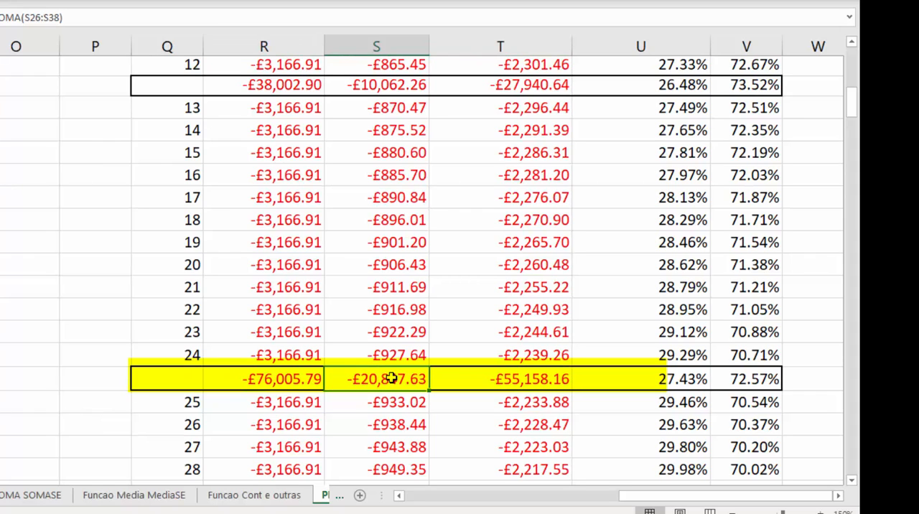
left_click(551, 380)
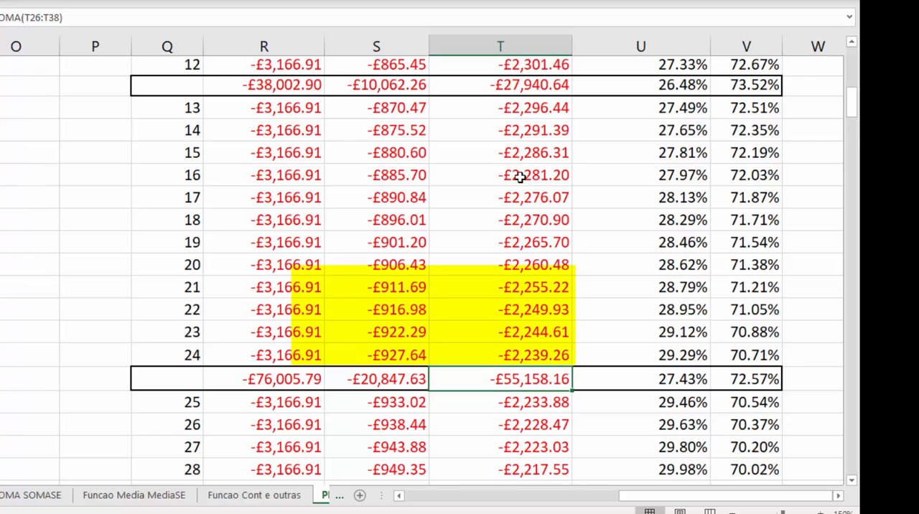
Examine the subtotals for 120 installments in R136:T136 and the interest share formula in V136.
scroll(521, 324, "down", 3)
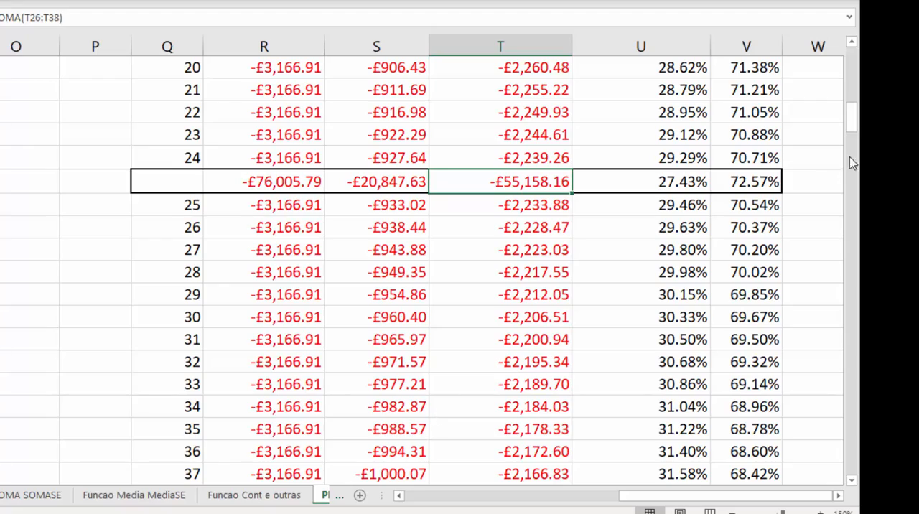
left_click_drag(855, 128, 856, 289)
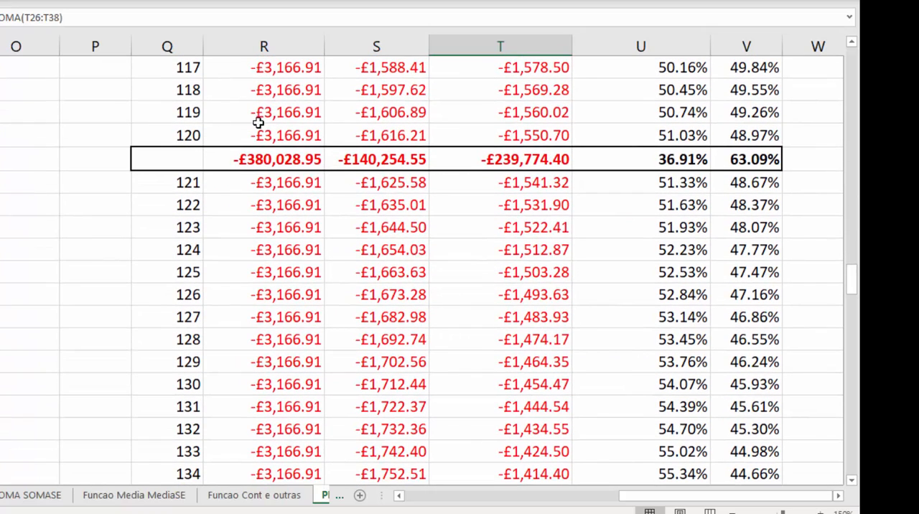
left_click(259, 133)
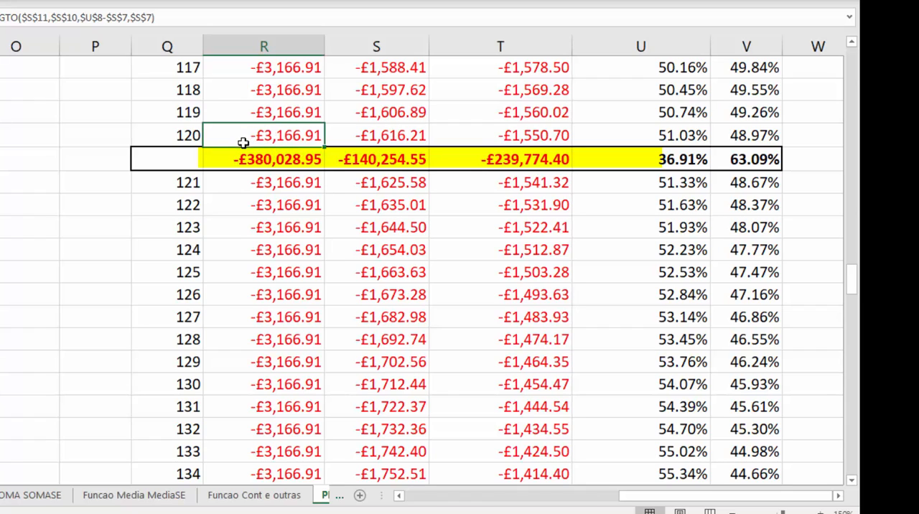
left_click(229, 159)
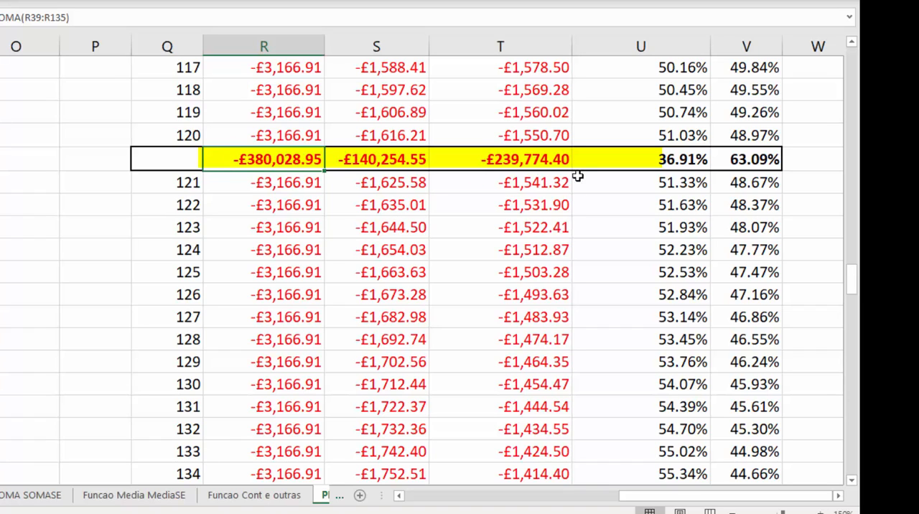
left_click(489, 157)
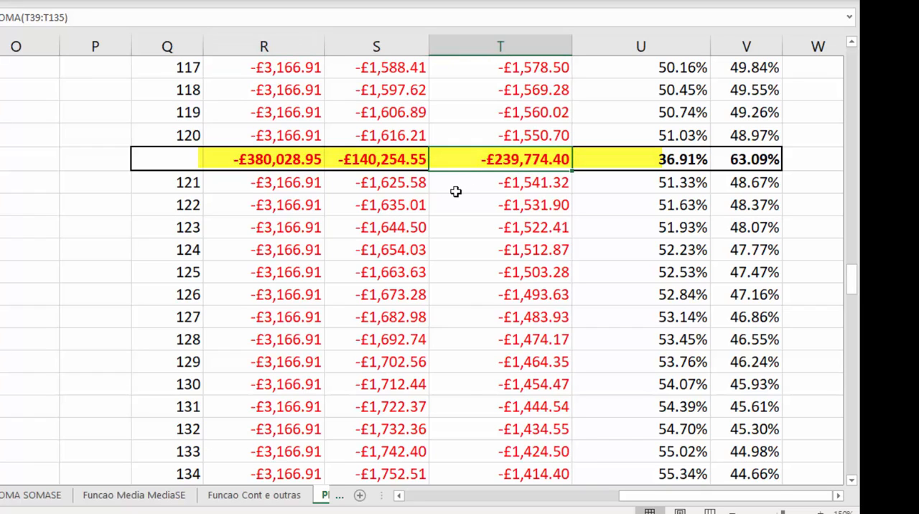
left_click(763, 157)
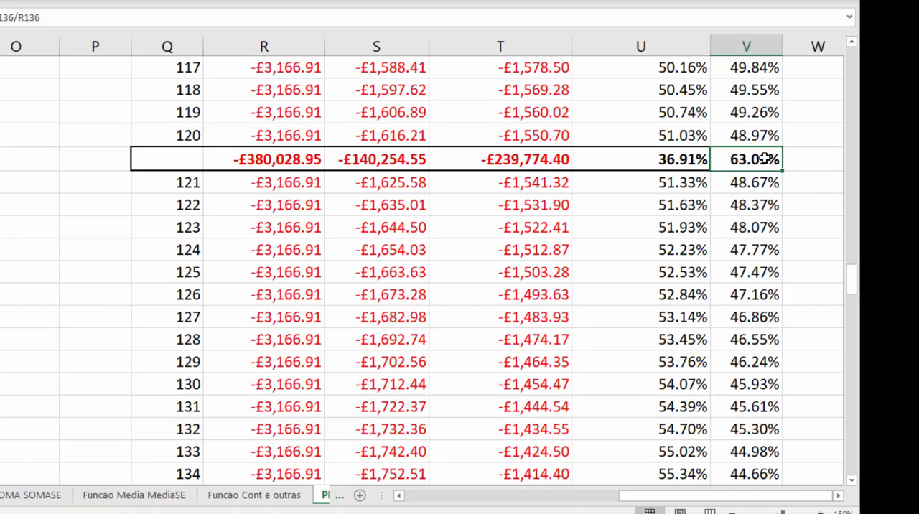
left_click(411, 159)
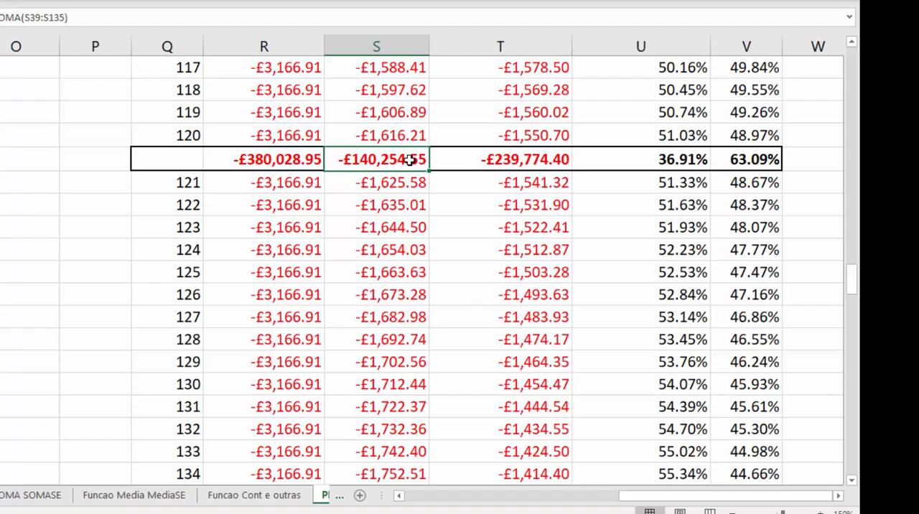
left_click(261, 164)
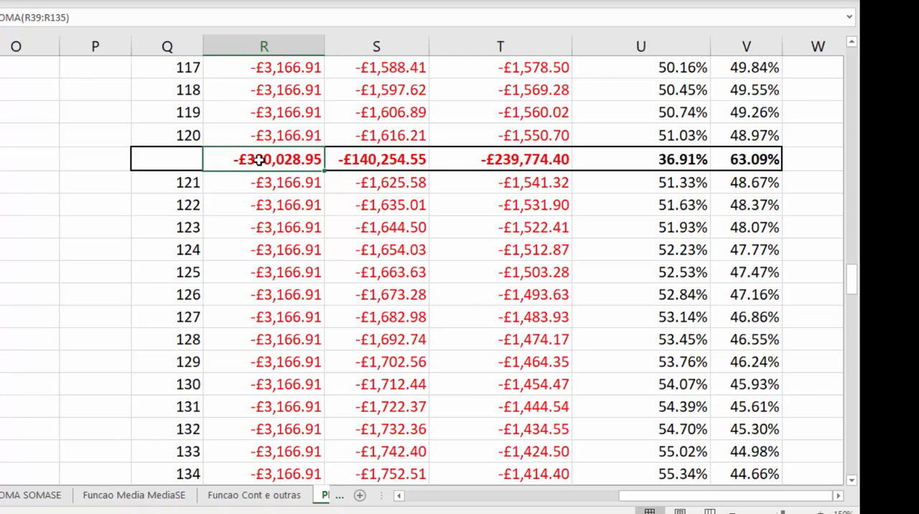
Check the sum of VALOR PARCELA from the 120-installment subtotal through installment 126.
left_click_drag(264, 162, 281, 354)
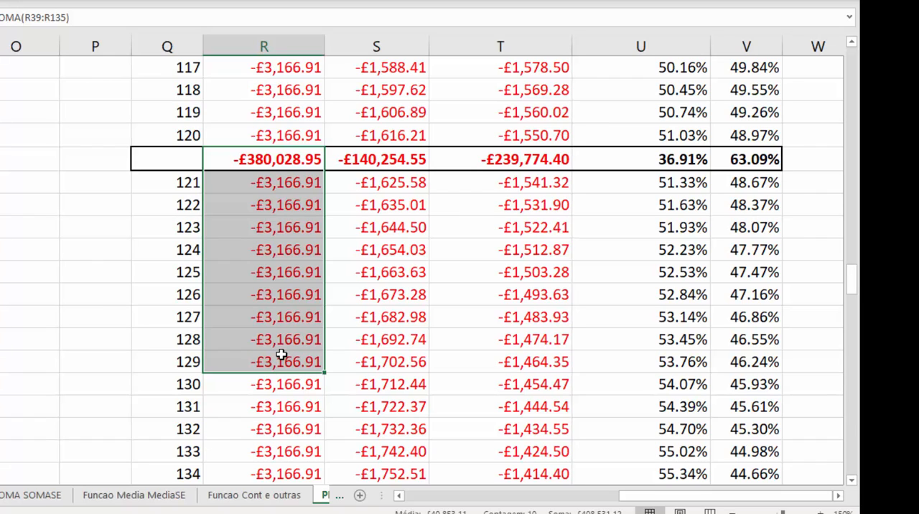
left_click_drag(281, 354, 302, 289)
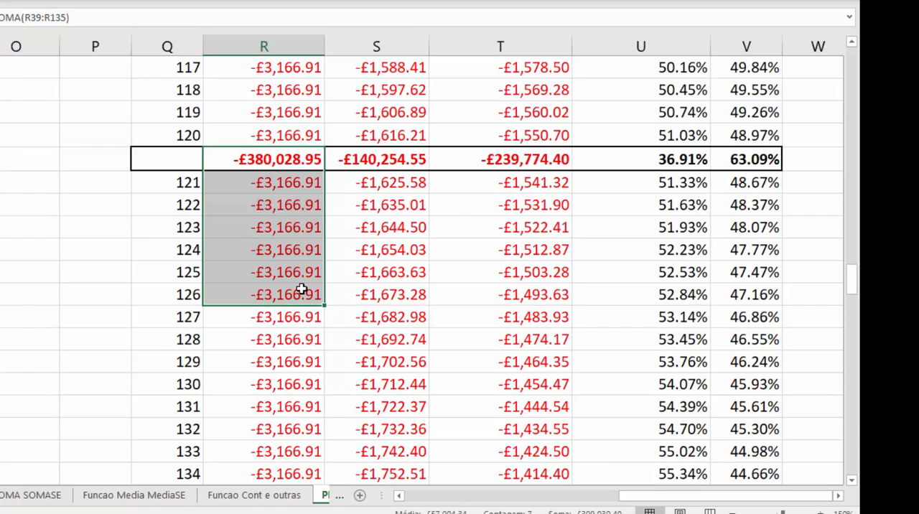
left_click(277, 319)
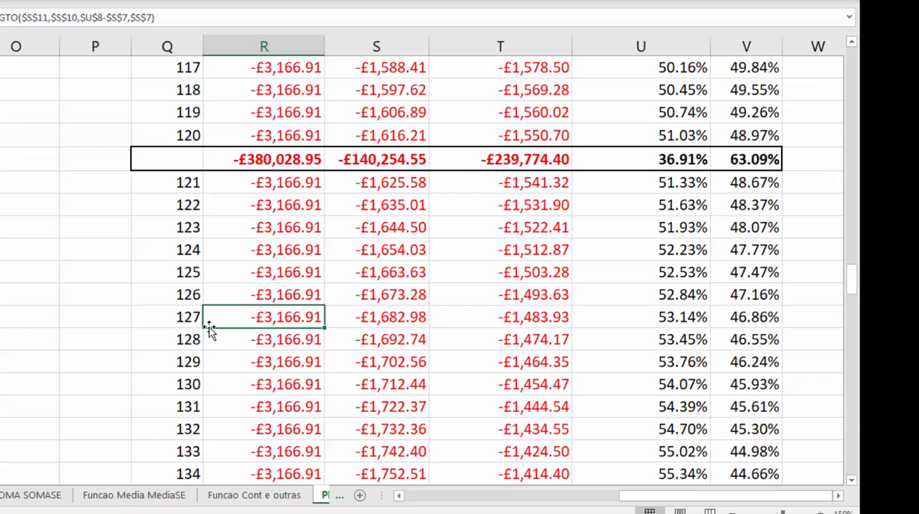
Insert a row above installment 127 and total columns R to T there with SOMA, from row 136 through row 142.
left_click(165, 317)
key("shift+space")
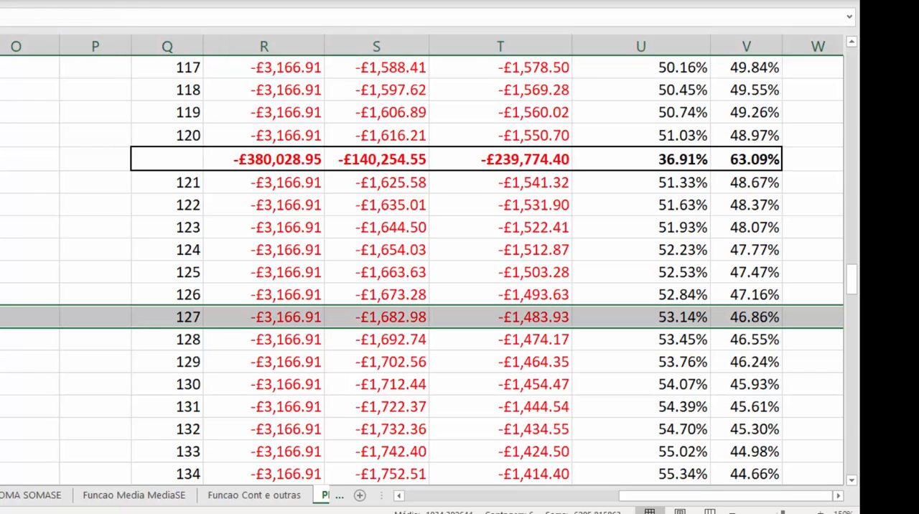
key("ctrl+shift+plus")
left_click_drag(308, 313, 523, 159)
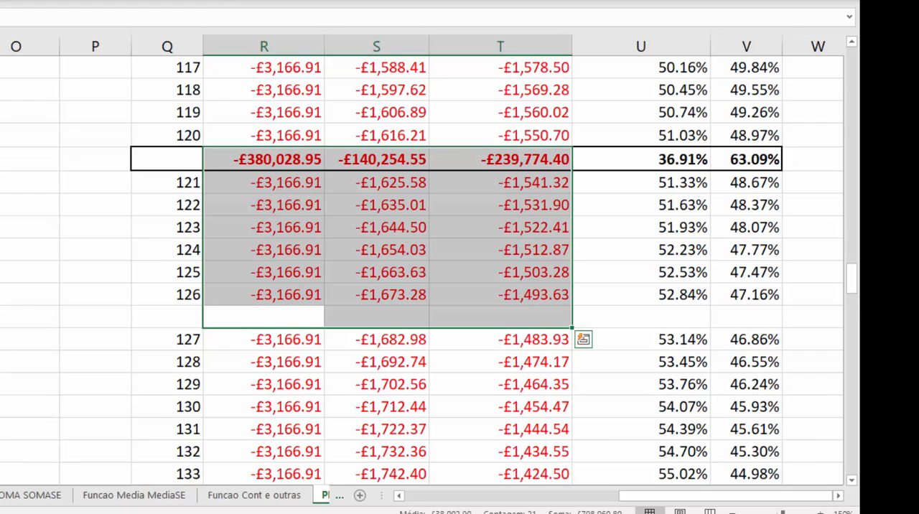
key("alt+equal")
left_click(359, 250)
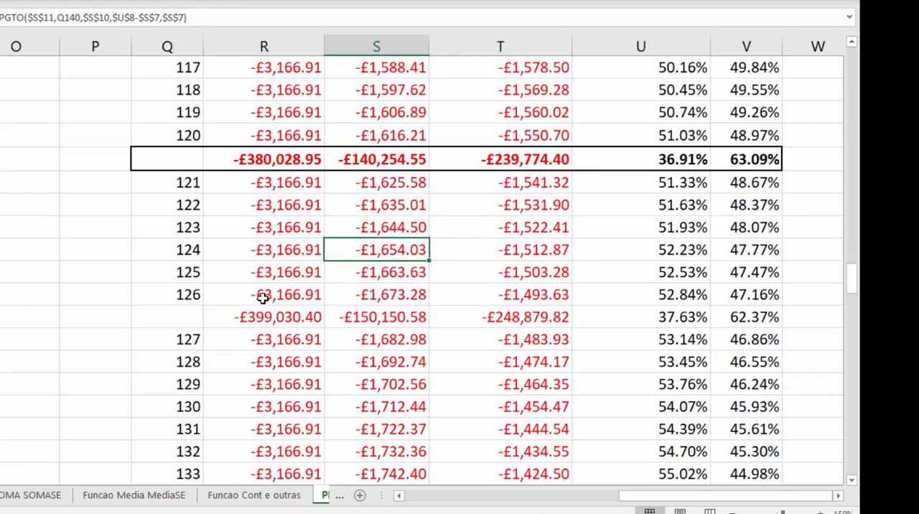
Make the new subtotals in R143:T143 bold and put an outside border around them.
left_click(267, 317)
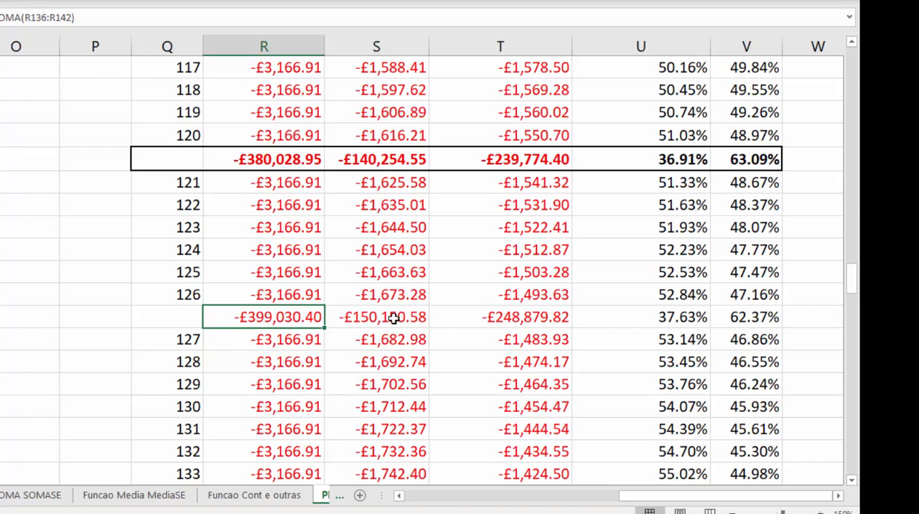
left_click(548, 319, "shift")
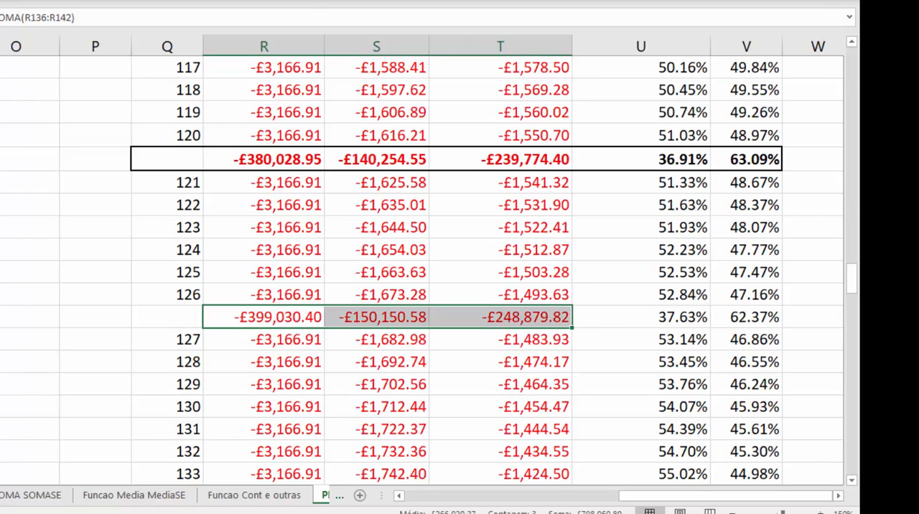
key("ctrl+b")
key("ctrl+shift+7")
left_click(276, 219)
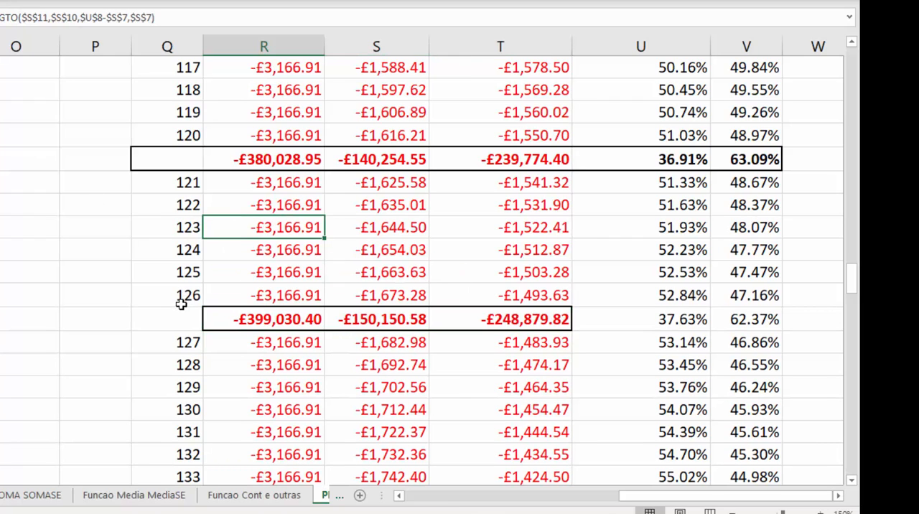
left_click(277, 320)
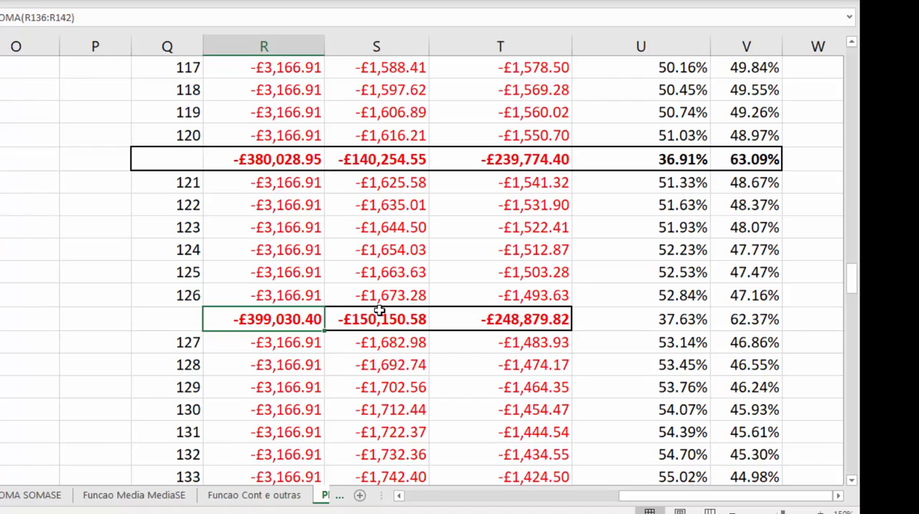
Examine the subtotals through installment 126 in R143:T143 and the interest share formula in V143.
left_click(534, 319)
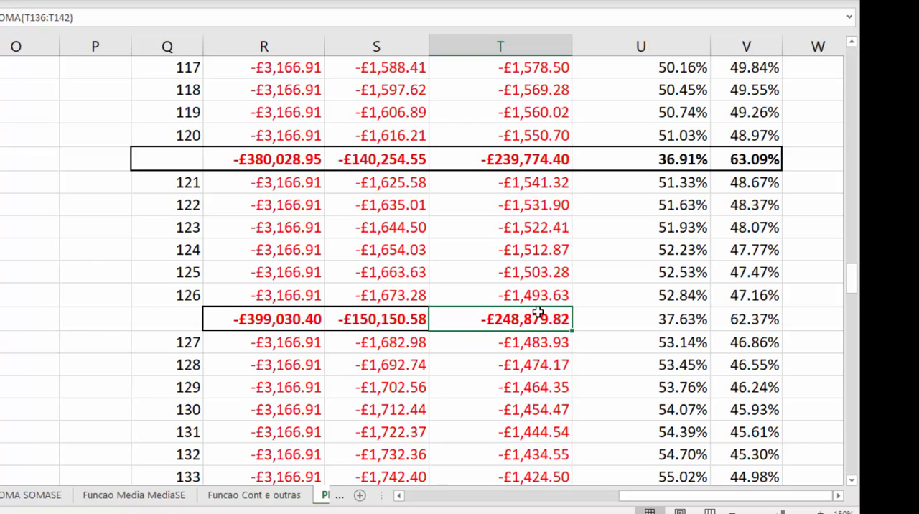
left_click(748, 318)
left_click_drag(749, 318, 721, 320)
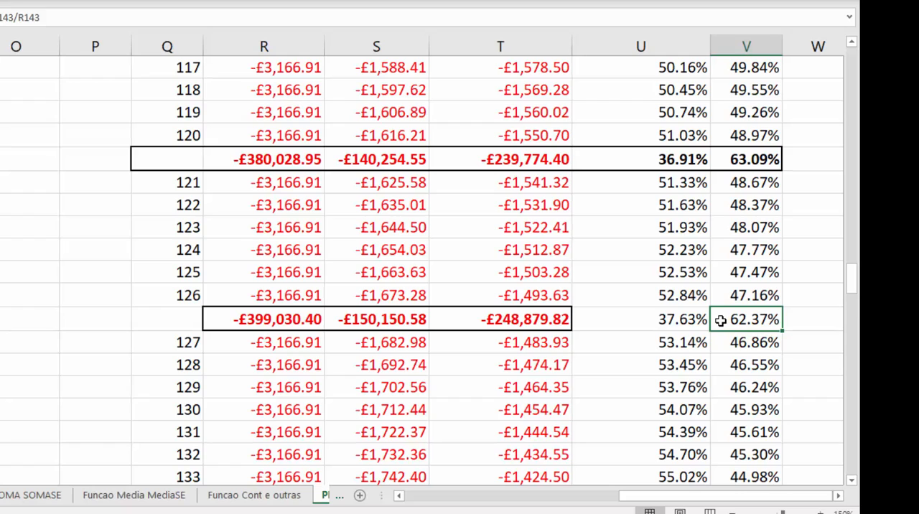
left_click(359, 330)
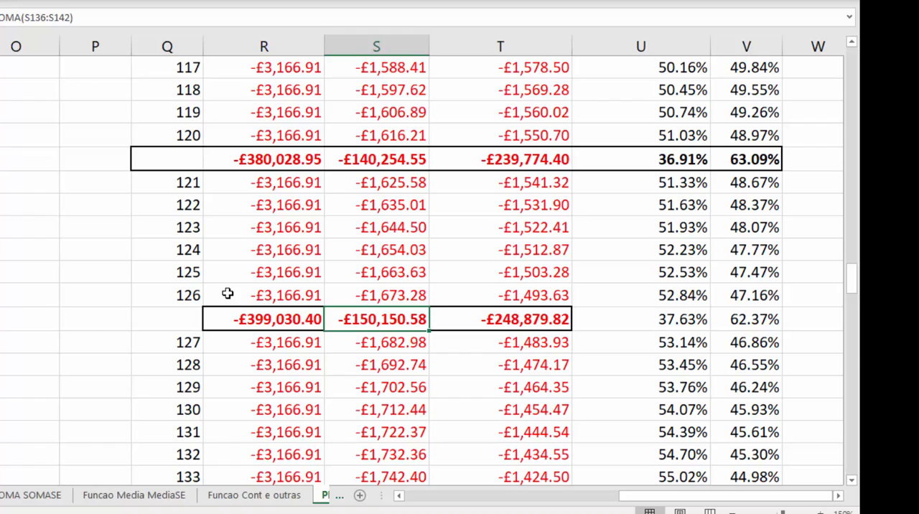
left_click(261, 319)
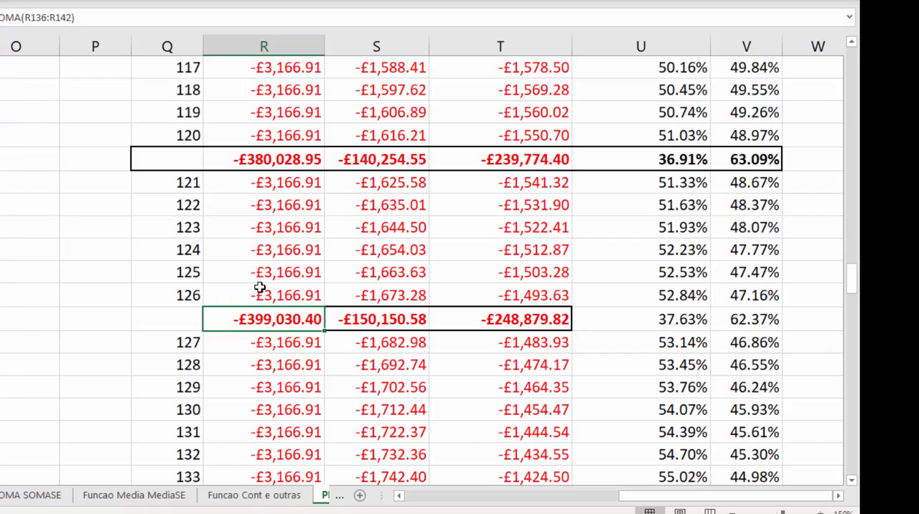
Examine the highlighted row of installment 171, checking its PGTO payment, PPGTO amortization and interest value.
scroll(272, 290, "down", 1)
scroll(272, 287, "down", 17)
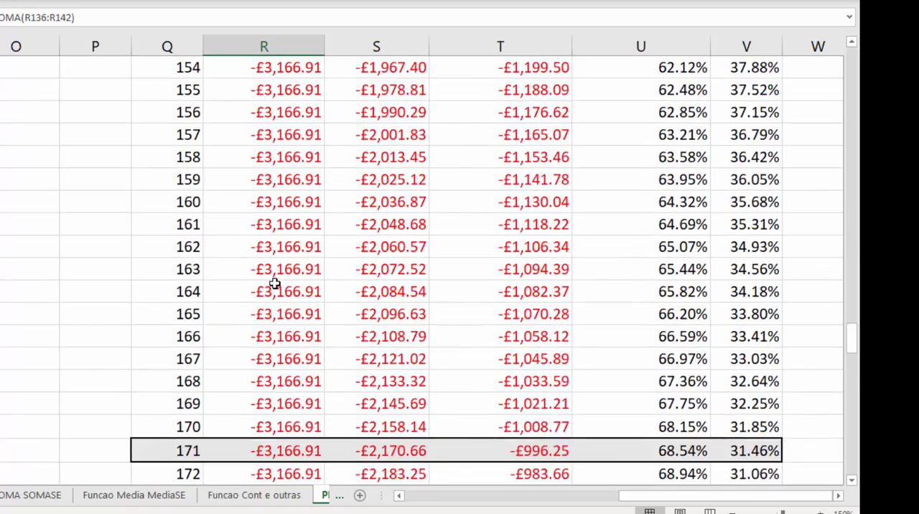
scroll(267, 249, "up", 2)
left_click(286, 309)
left_click(290, 257)
left_click(226, 340)
left_click(158, 252)
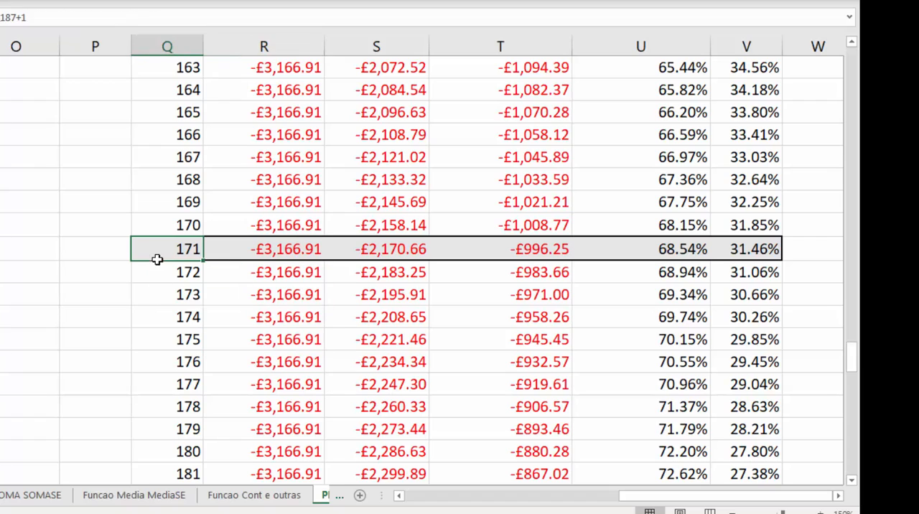
left_click(268, 249)
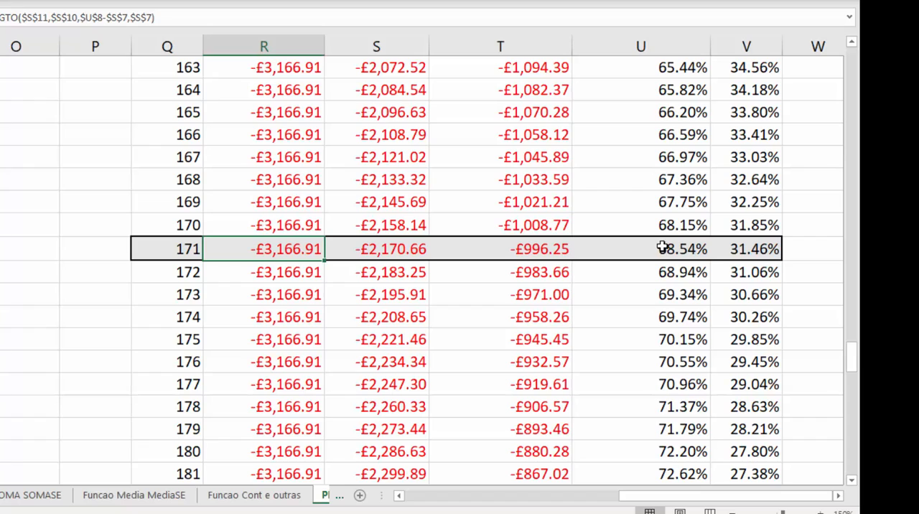
left_click(405, 251)
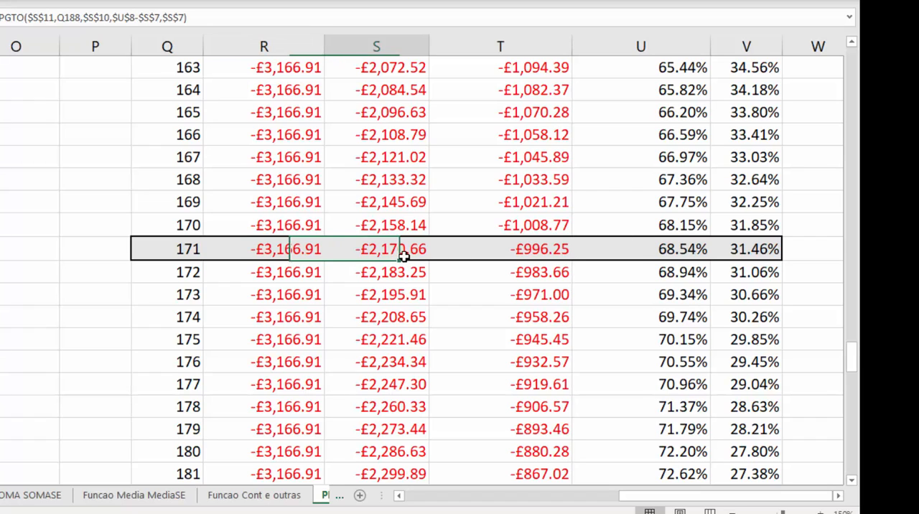
left_click(537, 258)
left_click(354, 249)
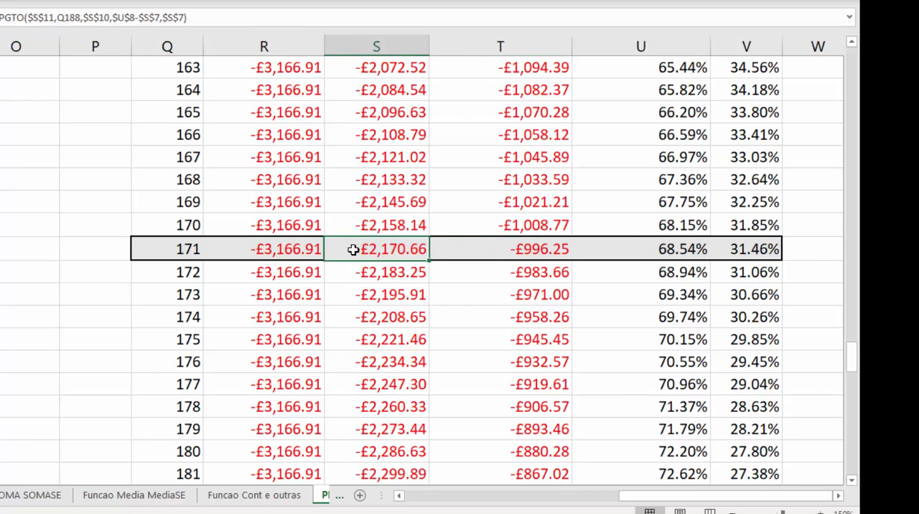
Check the SOMA formula of the VALOR PARCELA grand total below installment 240.
scroll(353, 251, "down", 10)
scroll(356, 262, "up", 4)
scroll(357, 268, "down", 15)
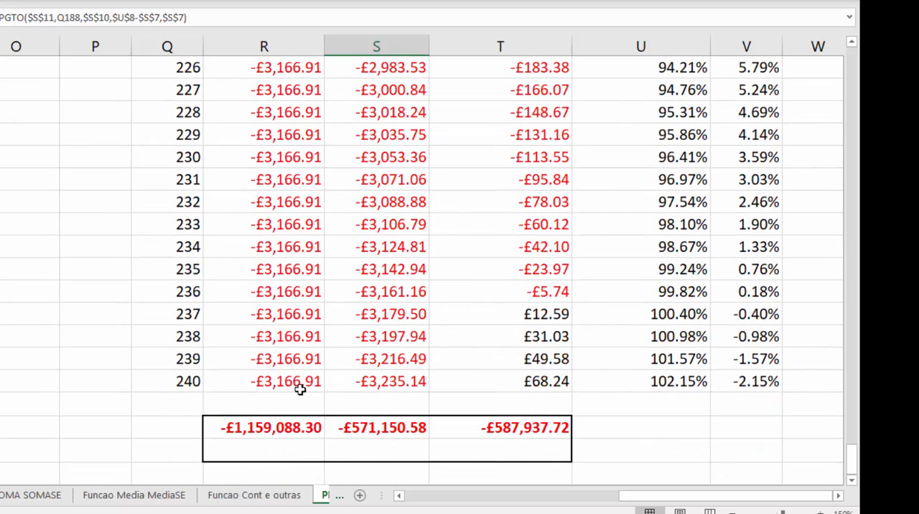
left_click(295, 402)
left_click(275, 375)
scroll(277, 318, "down", 2)
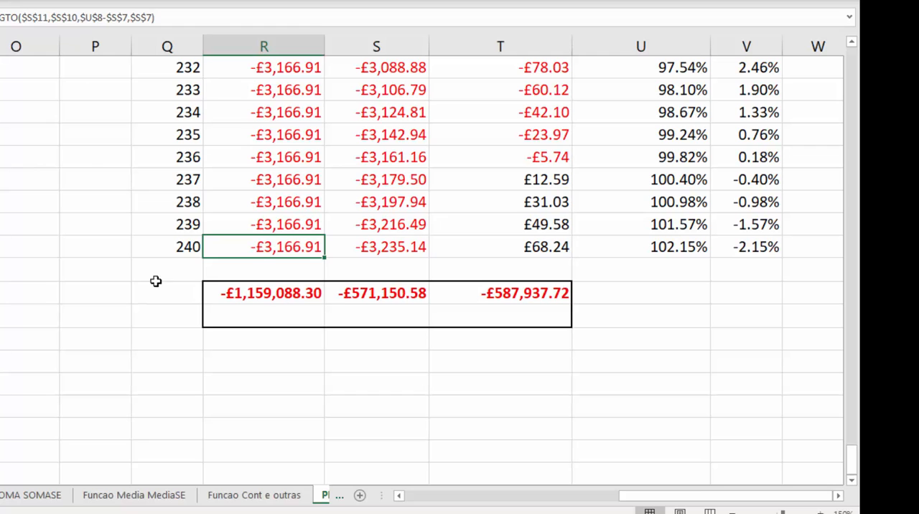
left_click(293, 288)
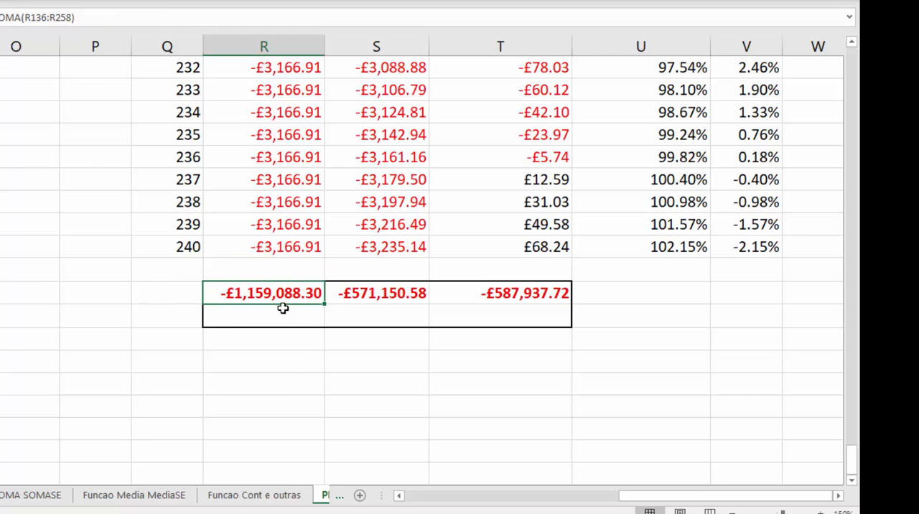
Clear the subtotals and percentages in R143:V143, between installments 126 and 127.
scroll(539, 297, "up", 17)
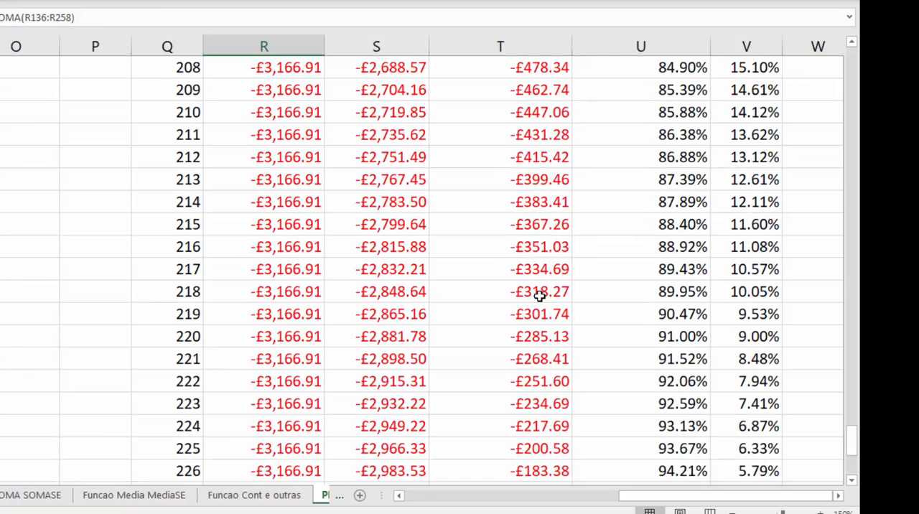
scroll(529, 287, "up", 20)
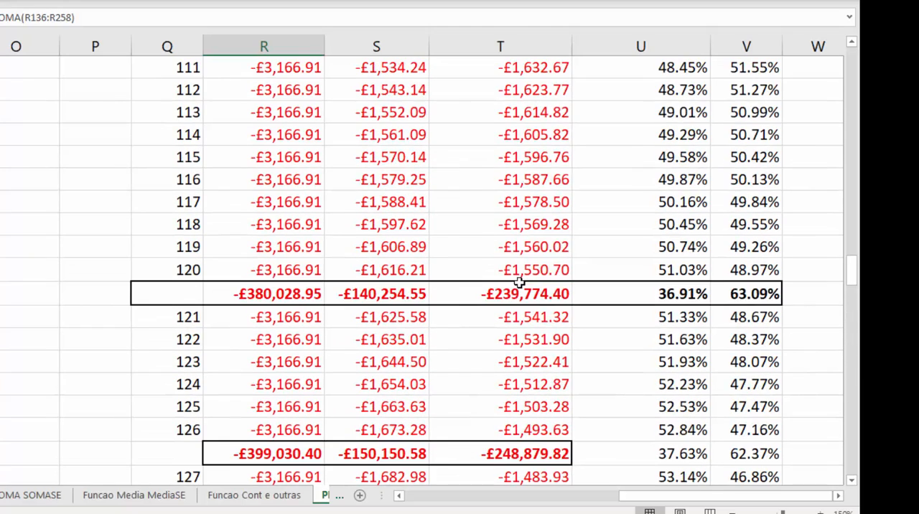
scroll(493, 259, "down", 4)
left_click_drag(266, 180, 534, 169)
key("Delete")
left_click(318, 302)
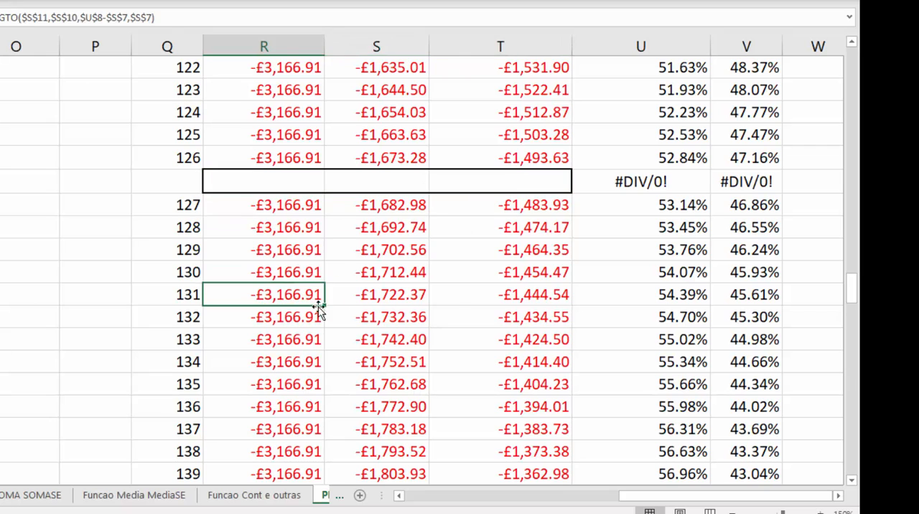
left_click_drag(637, 176, 739, 161)
key("Delete")
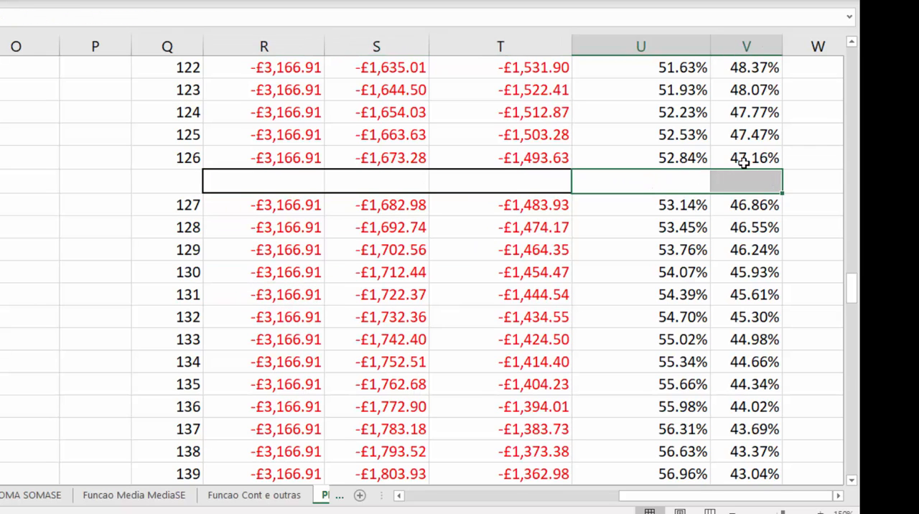
Check the grand totals of payment, amortization and interest below installment 240.
scroll(460, 219, "down", 20)
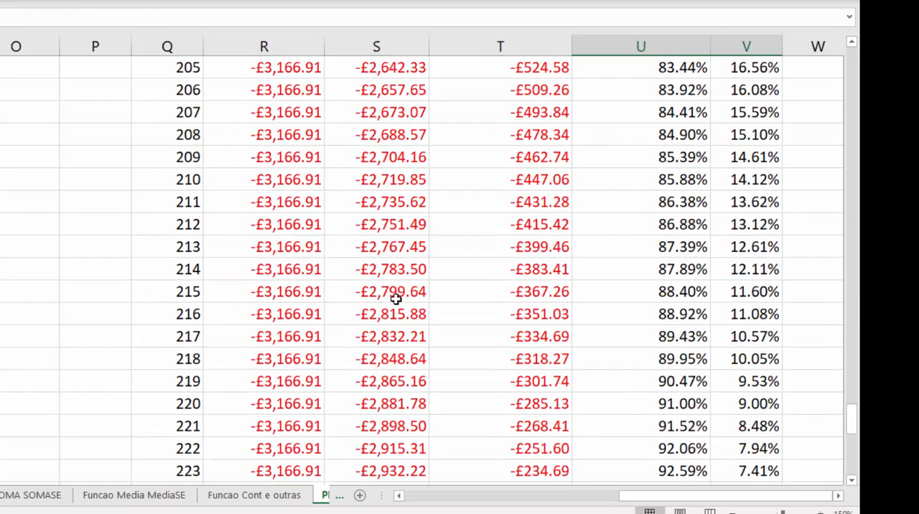
left_click(297, 362)
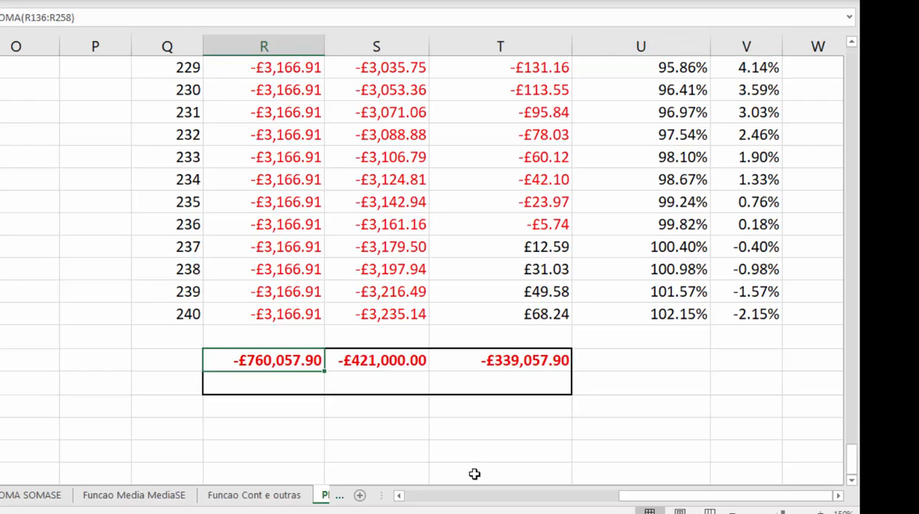
left_click(381, 367)
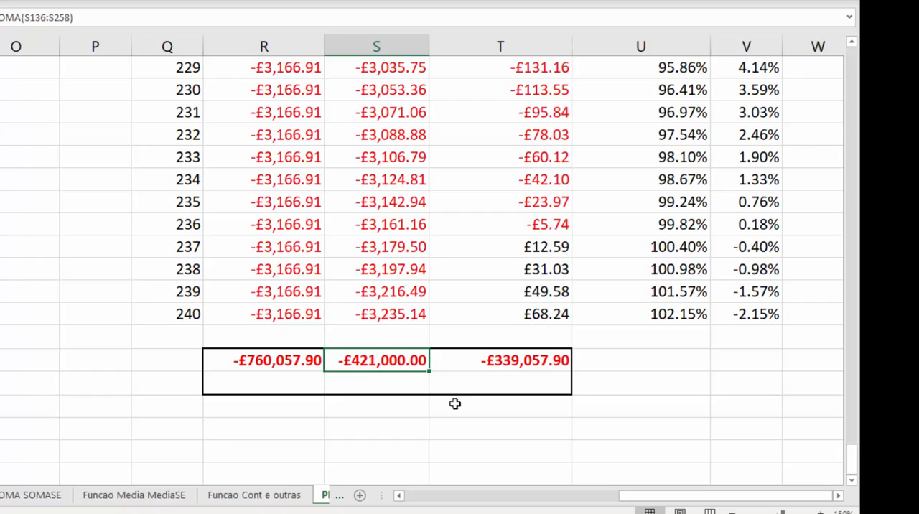
left_click(531, 359)
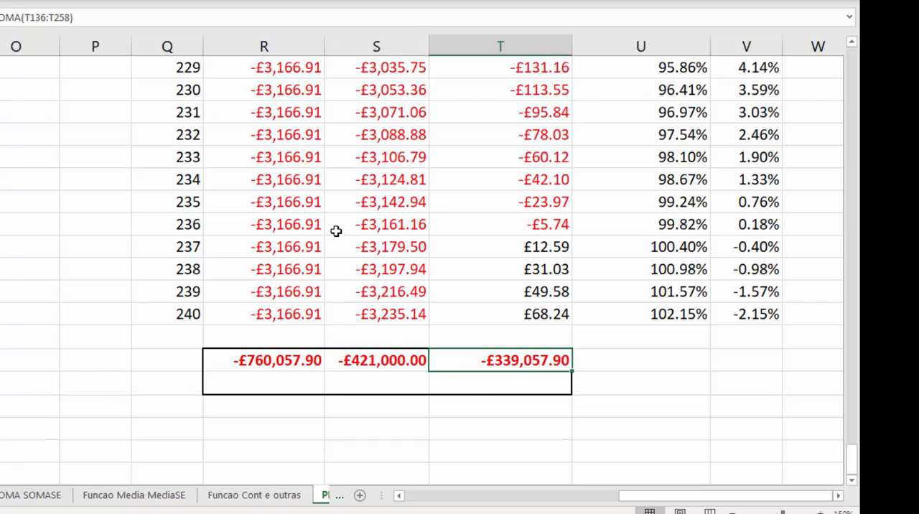
left_click(293, 241)
Compare the payment, amortization and interest of installment 7 and review the SITUACAO REAL financing data.
left_click_drag(852, 465, 855, 45)
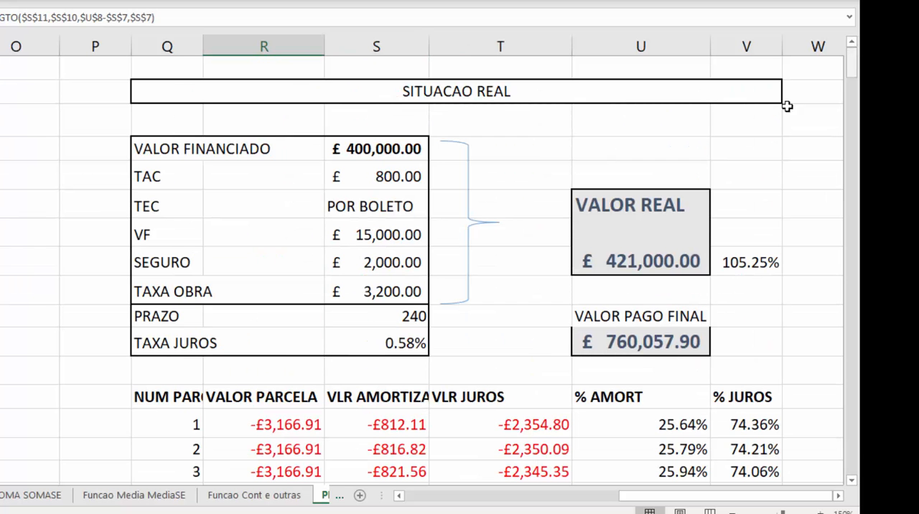
scroll(650, 184, "down", 5)
left_click(348, 167)
left_click(345, 180)
left_click(305, 168)
left_click(420, 168)
left_click(466, 168)
left_click(418, 168)
left_click(309, 165)
left_click(495, 169)
left_click(384, 173)
left_click(312, 165)
left_click(400, 163)
left_click(589, 165)
left_click(406, 165)
left_click(478, 173)
left_click(334, 170)
left_click(311, 167)
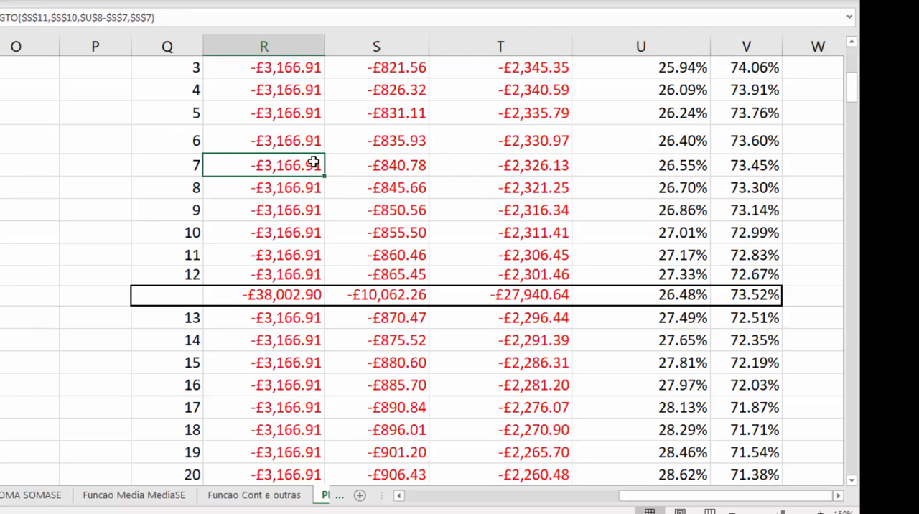
scroll(314, 163, "up", 5)
scroll(311, 160, "down", 5)
scroll(311, 161, "up", 5)
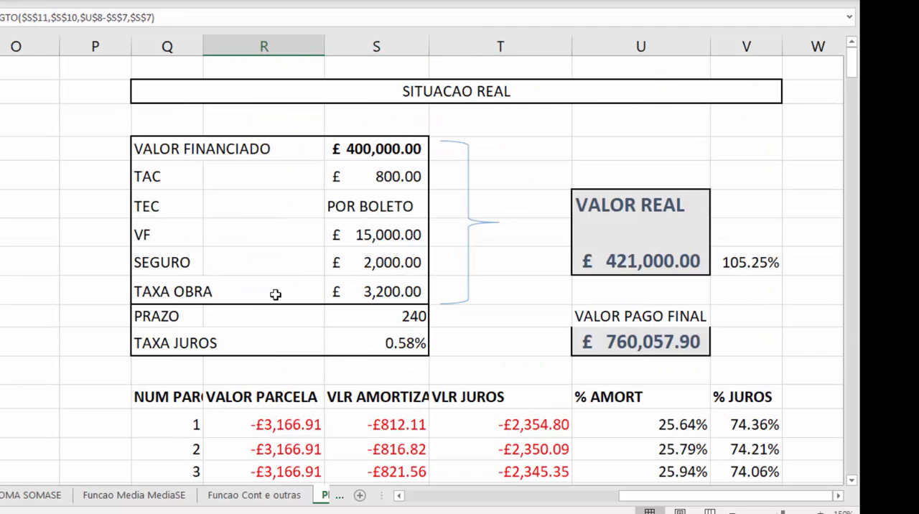
Review NPER, TAXA, PGTO, IPGTO and PPGTO in the FUNCOES FINANCEIRAS table.
left_click(187, 399)
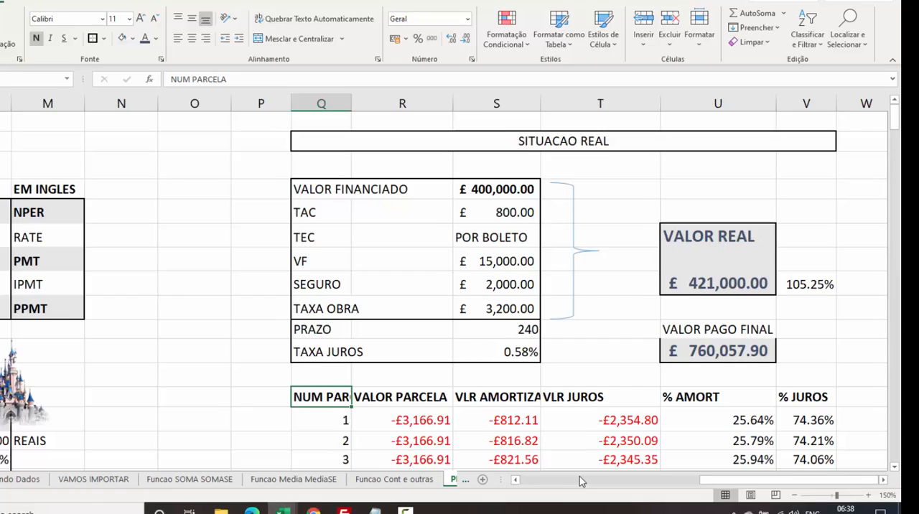
left_click(581, 480)
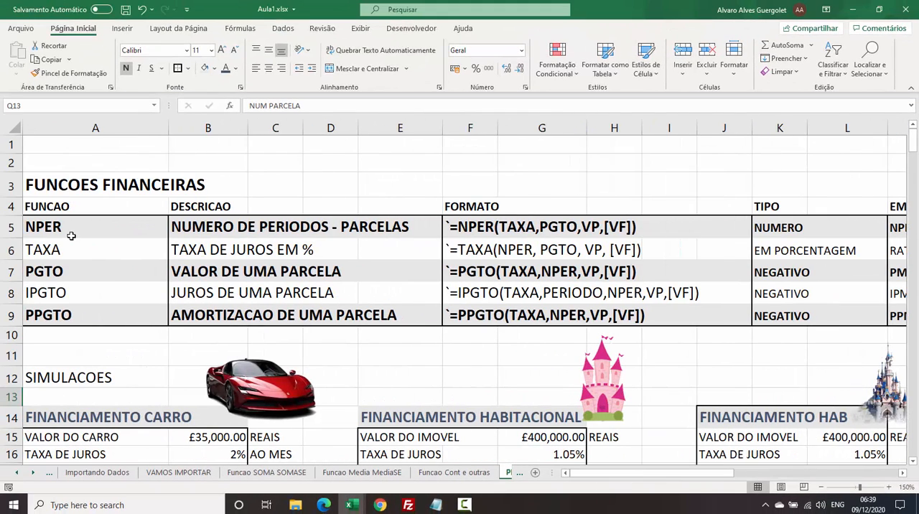
left_click(68, 228)
left_click(61, 247)
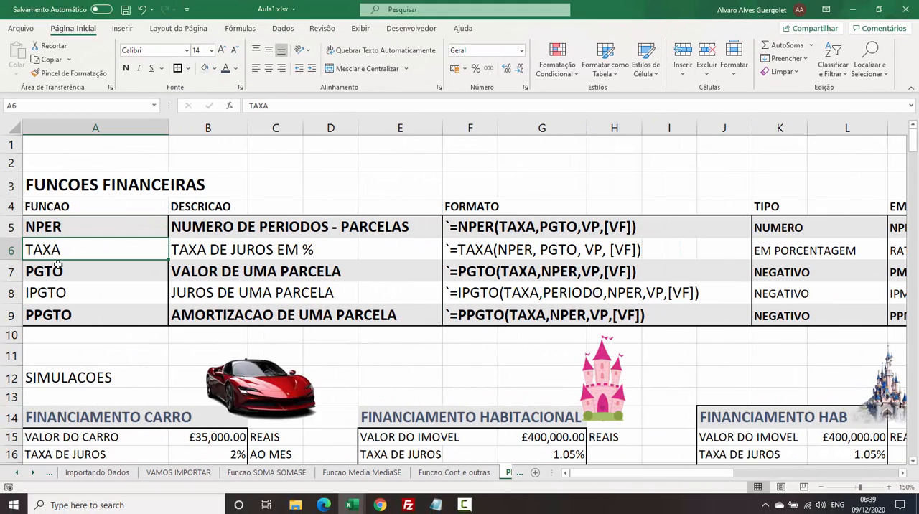
left_click(56, 275)
left_click(55, 293)
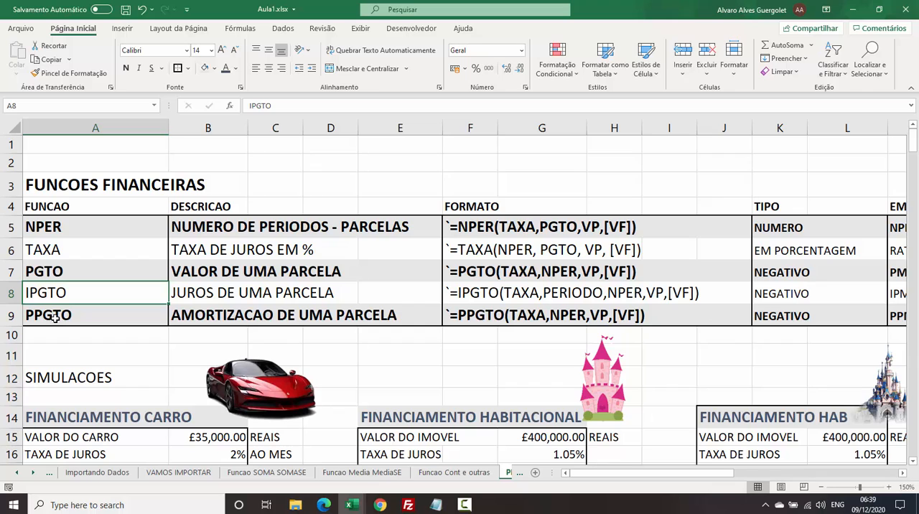
left_click(54, 317)
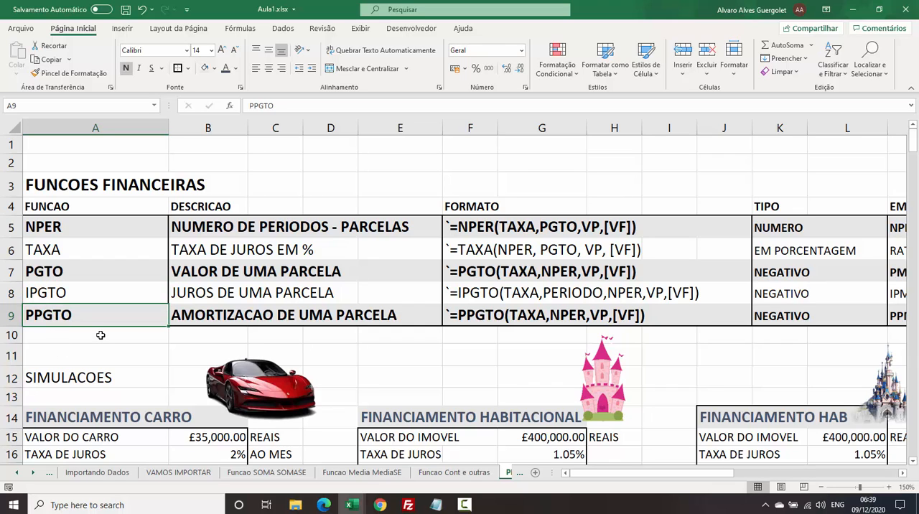
Review the car and housing financing simulations and the PGTO formula in the SITUACAO REAL installment table.
scroll(285, 288, "down", 2)
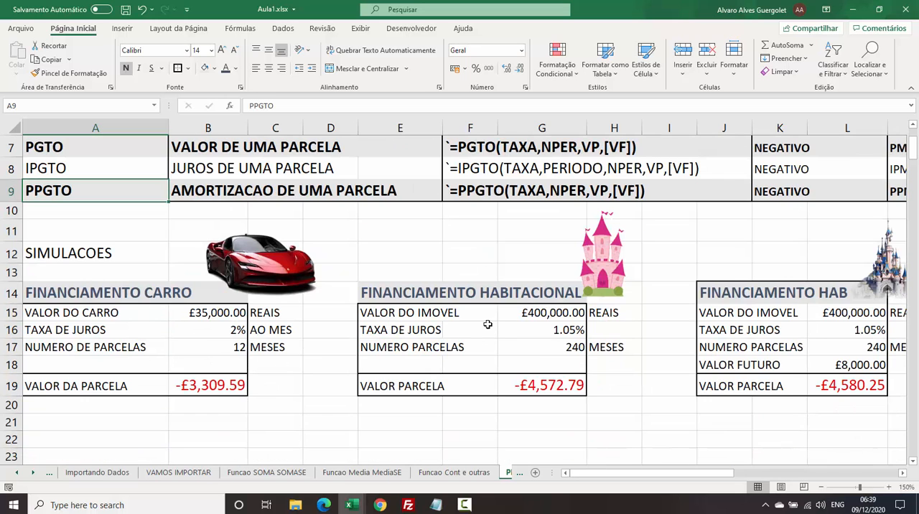
left_click(878, 365)
left_click_drag(659, 476, 818, 476)
scroll(643, 336, "up", 2)
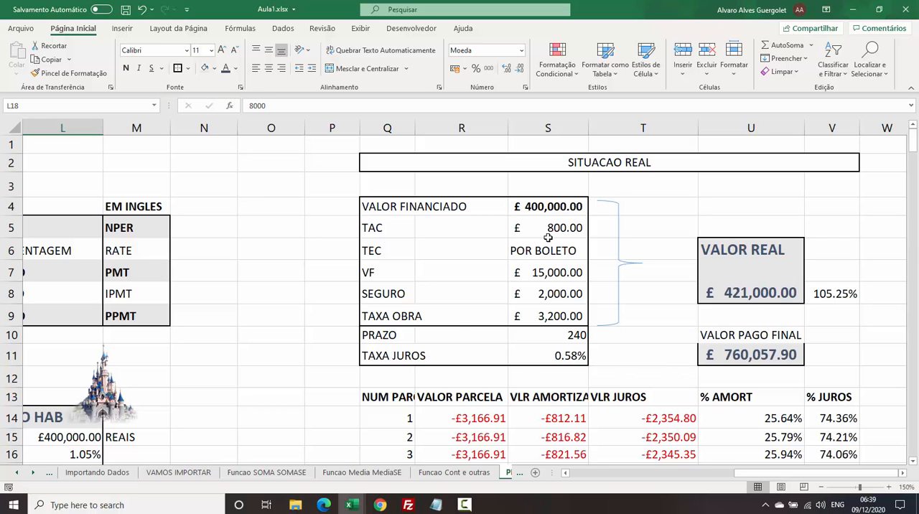
scroll(630, 311, "down", 4)
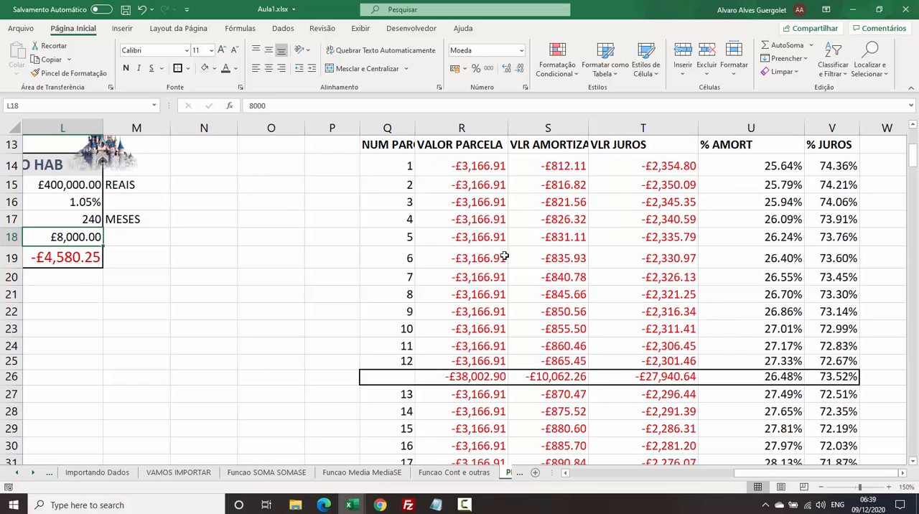
left_click(484, 258)
left_click(463, 221)
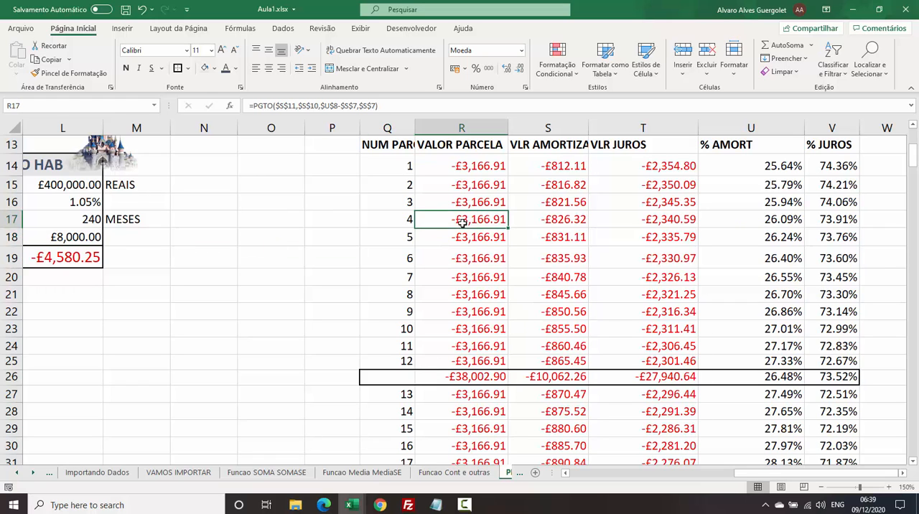